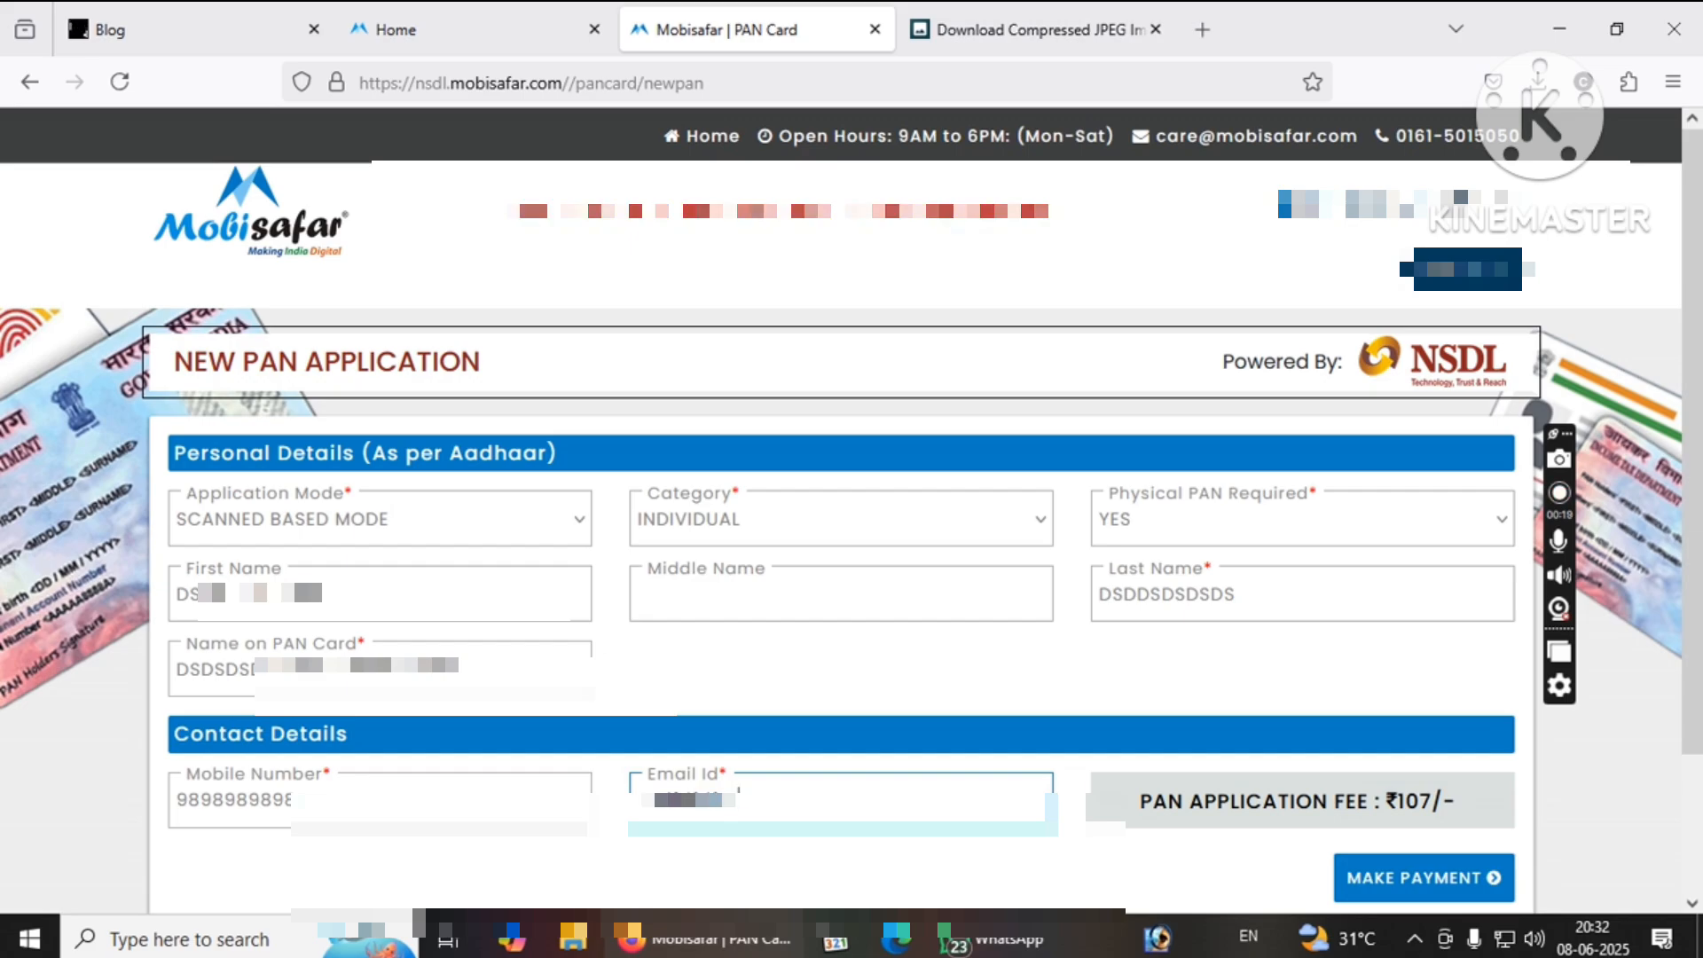
Attempt MAKE PAYMENT and dismiss the 'Please enter valid email id.' alert.
left_click(1423, 878)
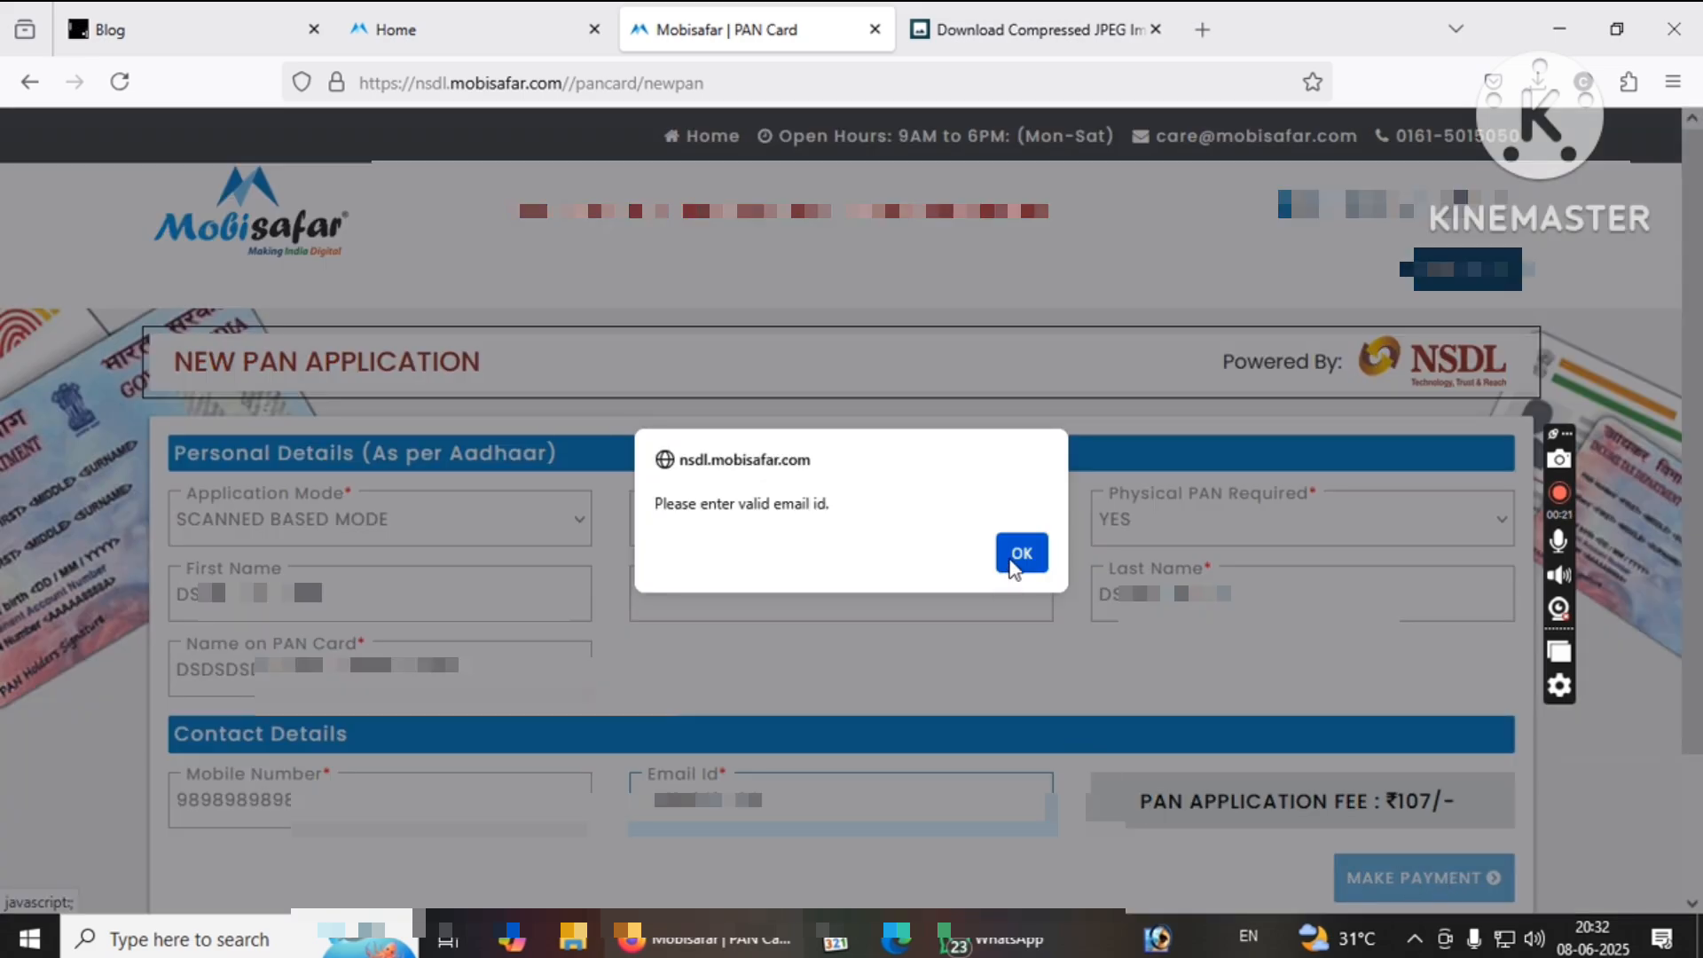
left_click(1020, 554)
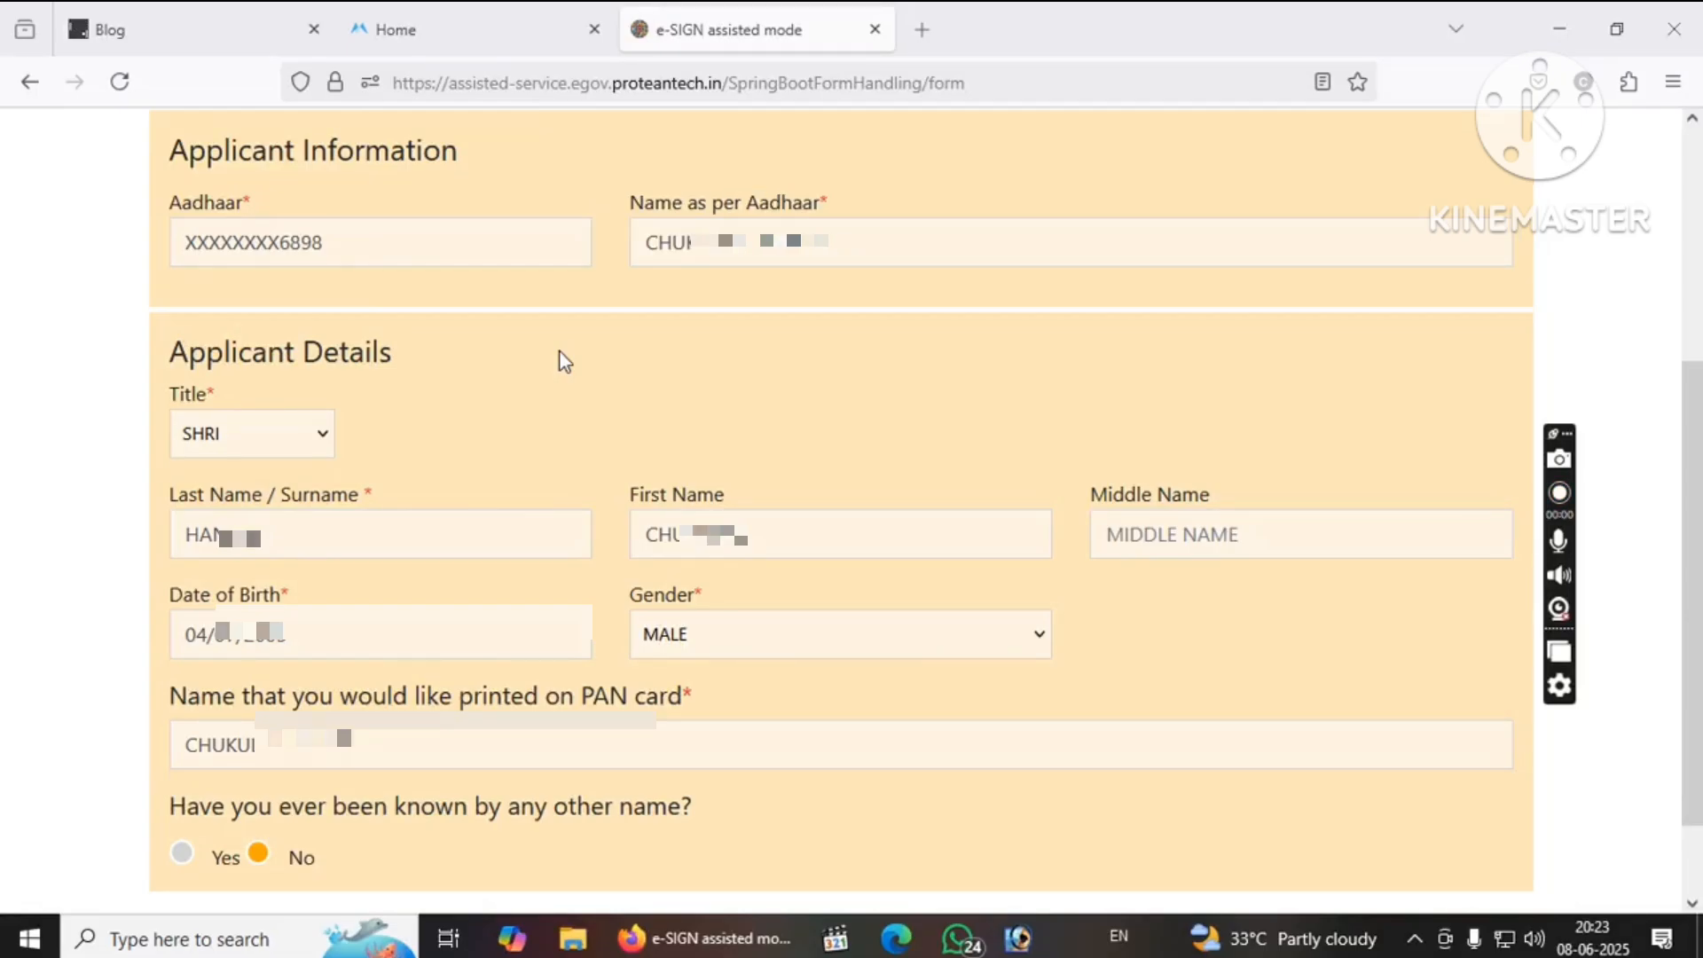
Review the applicant's last and first names, date of birth and PAN card name, then continue to Parent Details.
scroll(1065, 621, "down", 2)
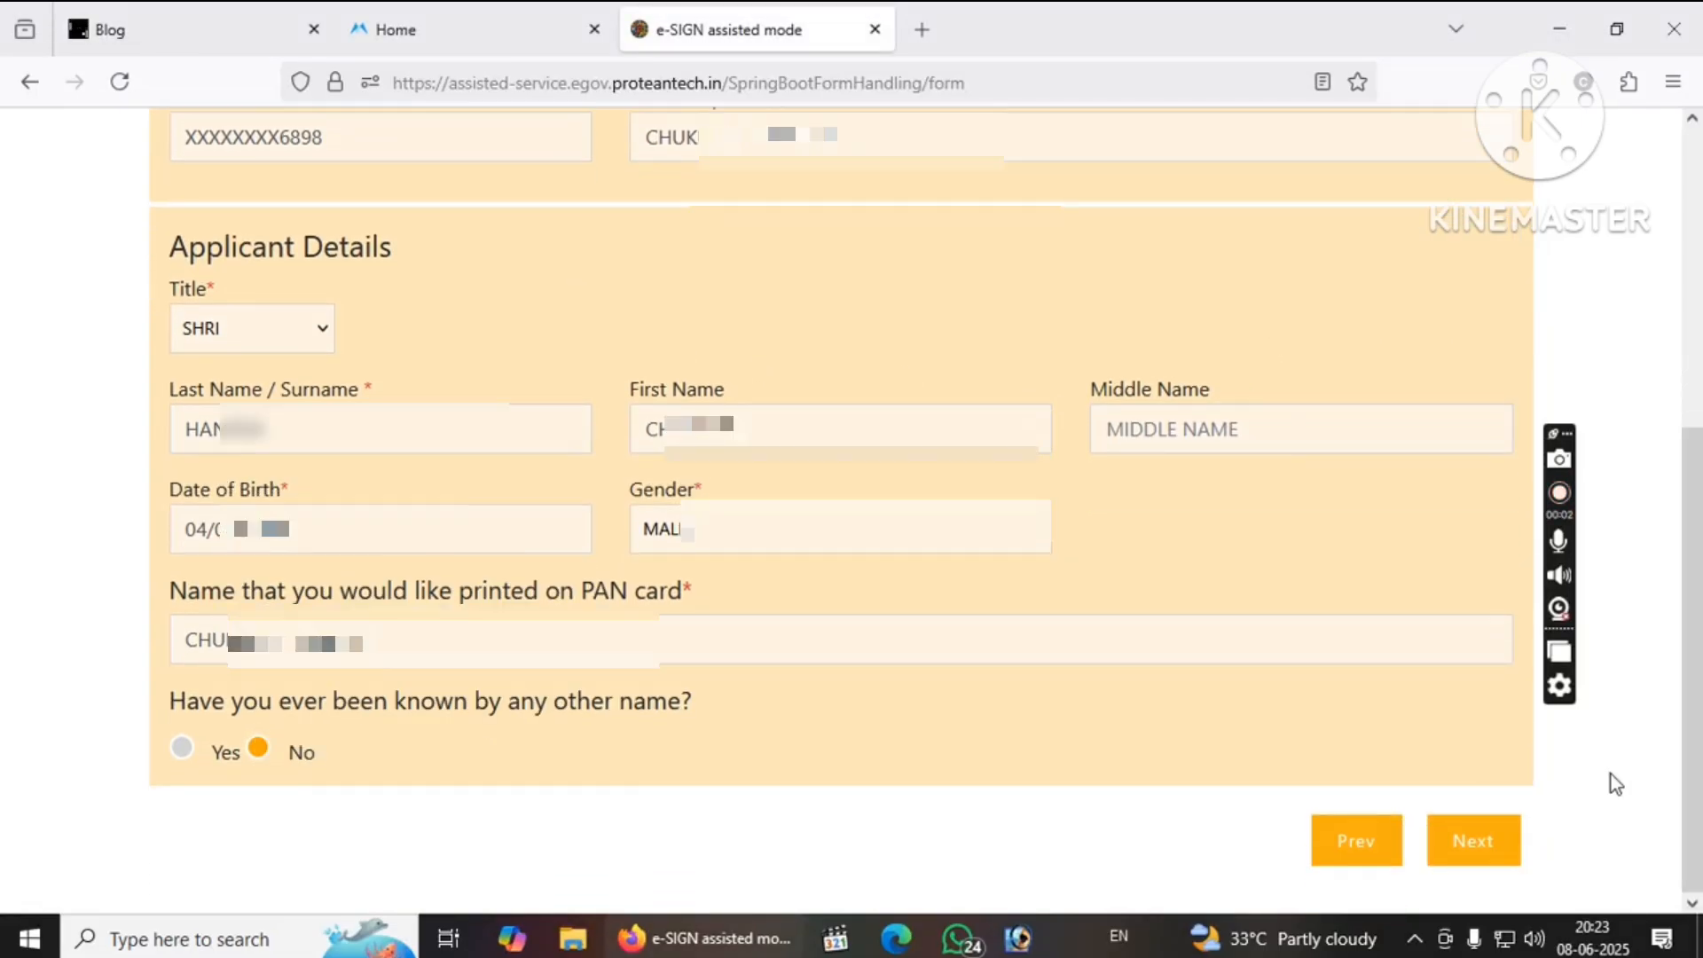
left_click(1477, 834)
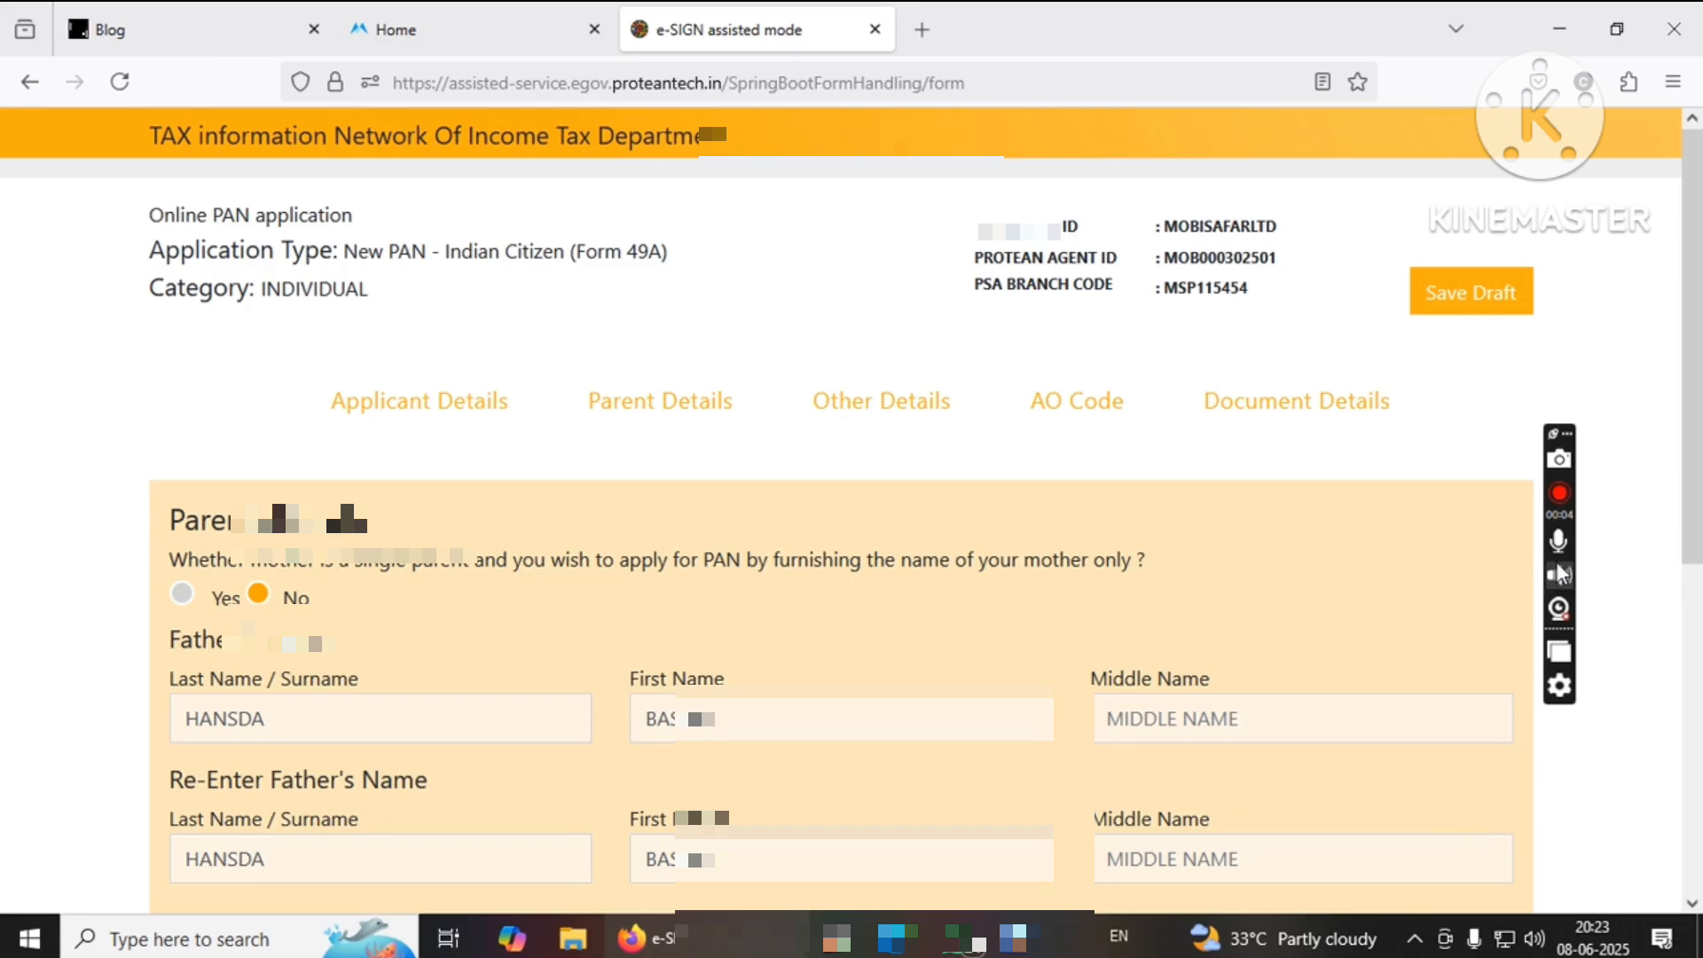
left_click(420, 396)
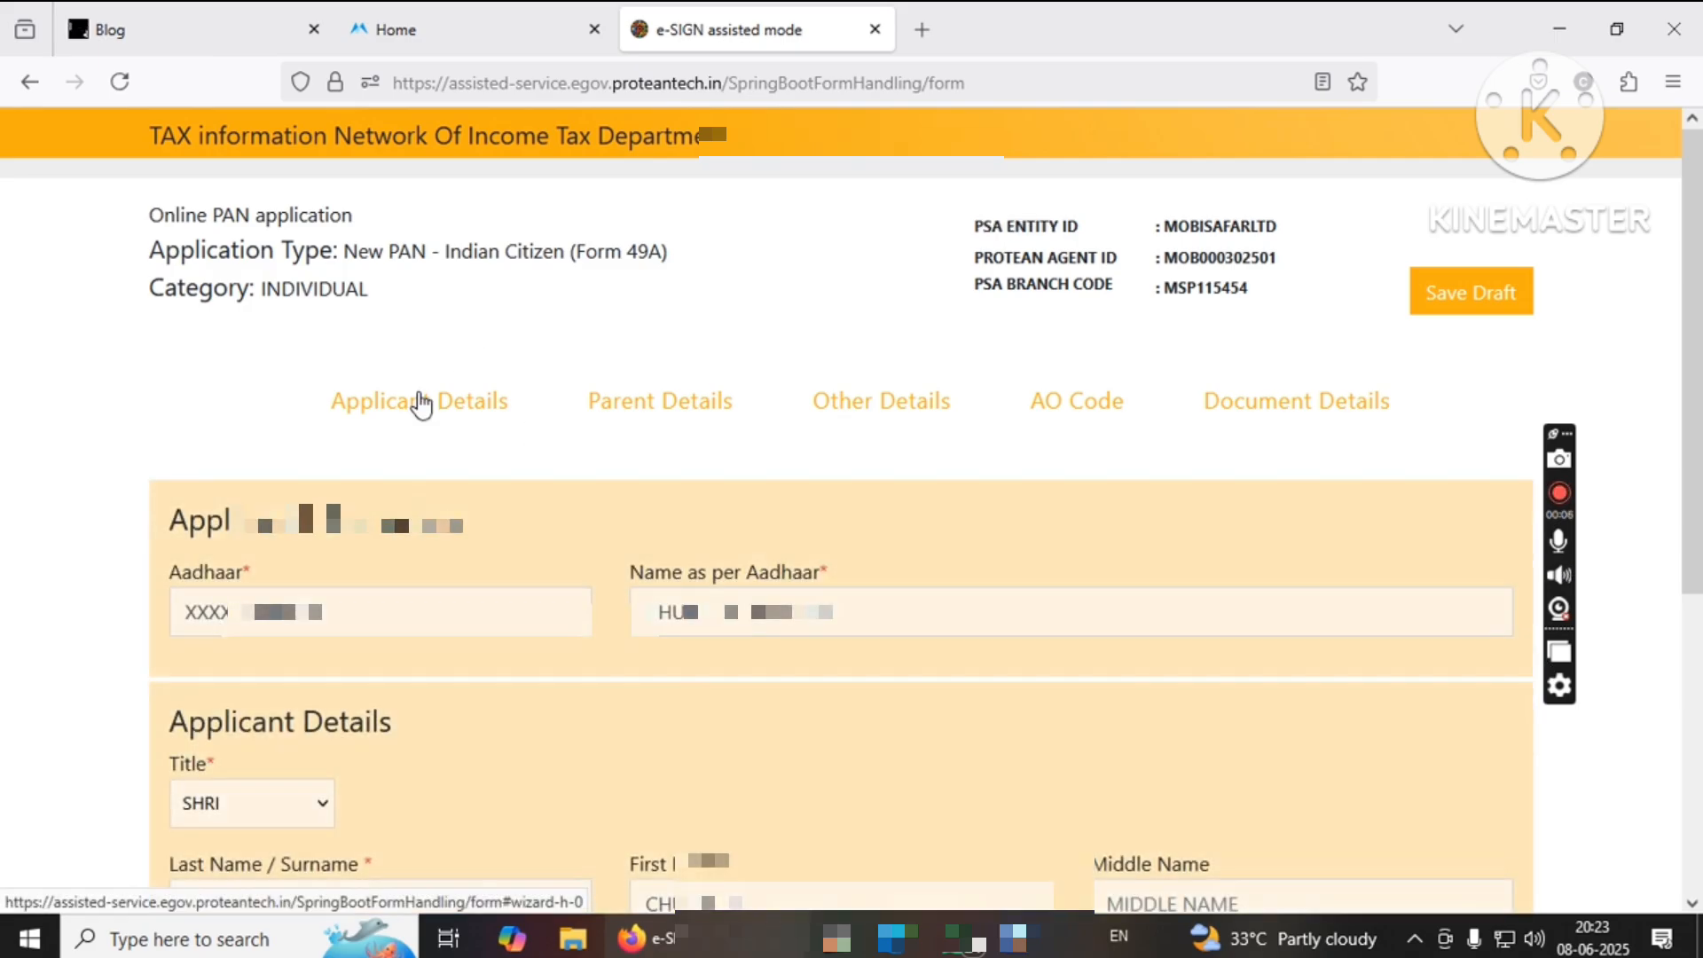
left_click_drag(1696, 278, 1700, 527)
left_click(282, 537)
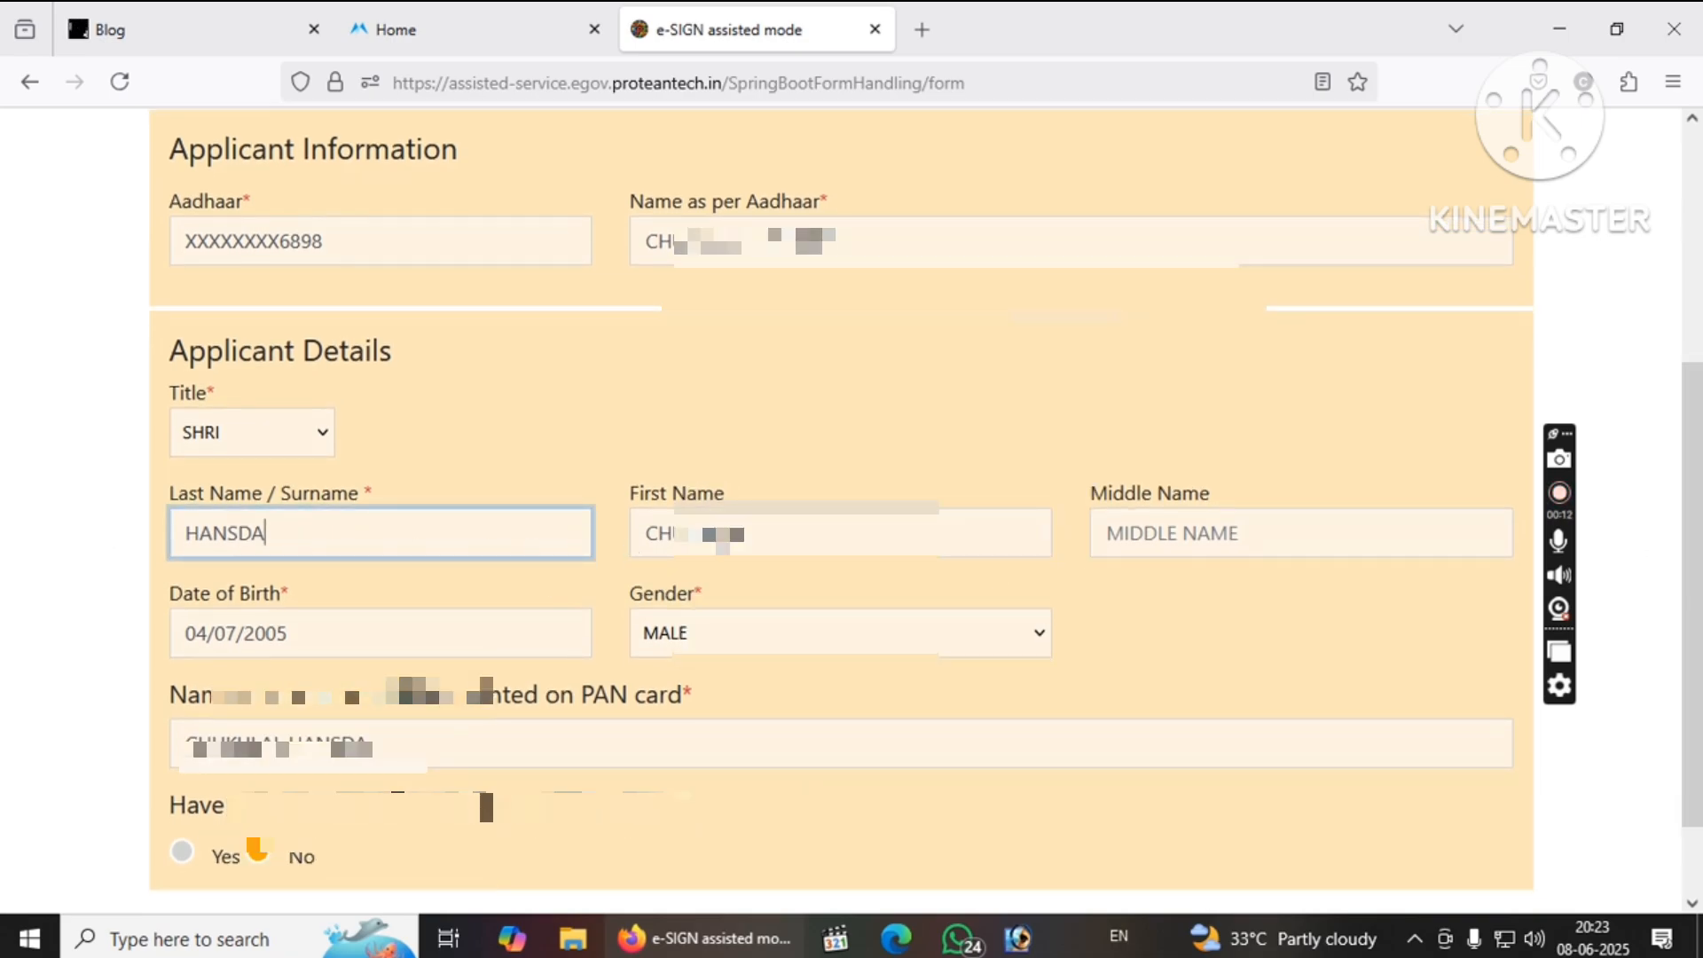
left_click(849, 540)
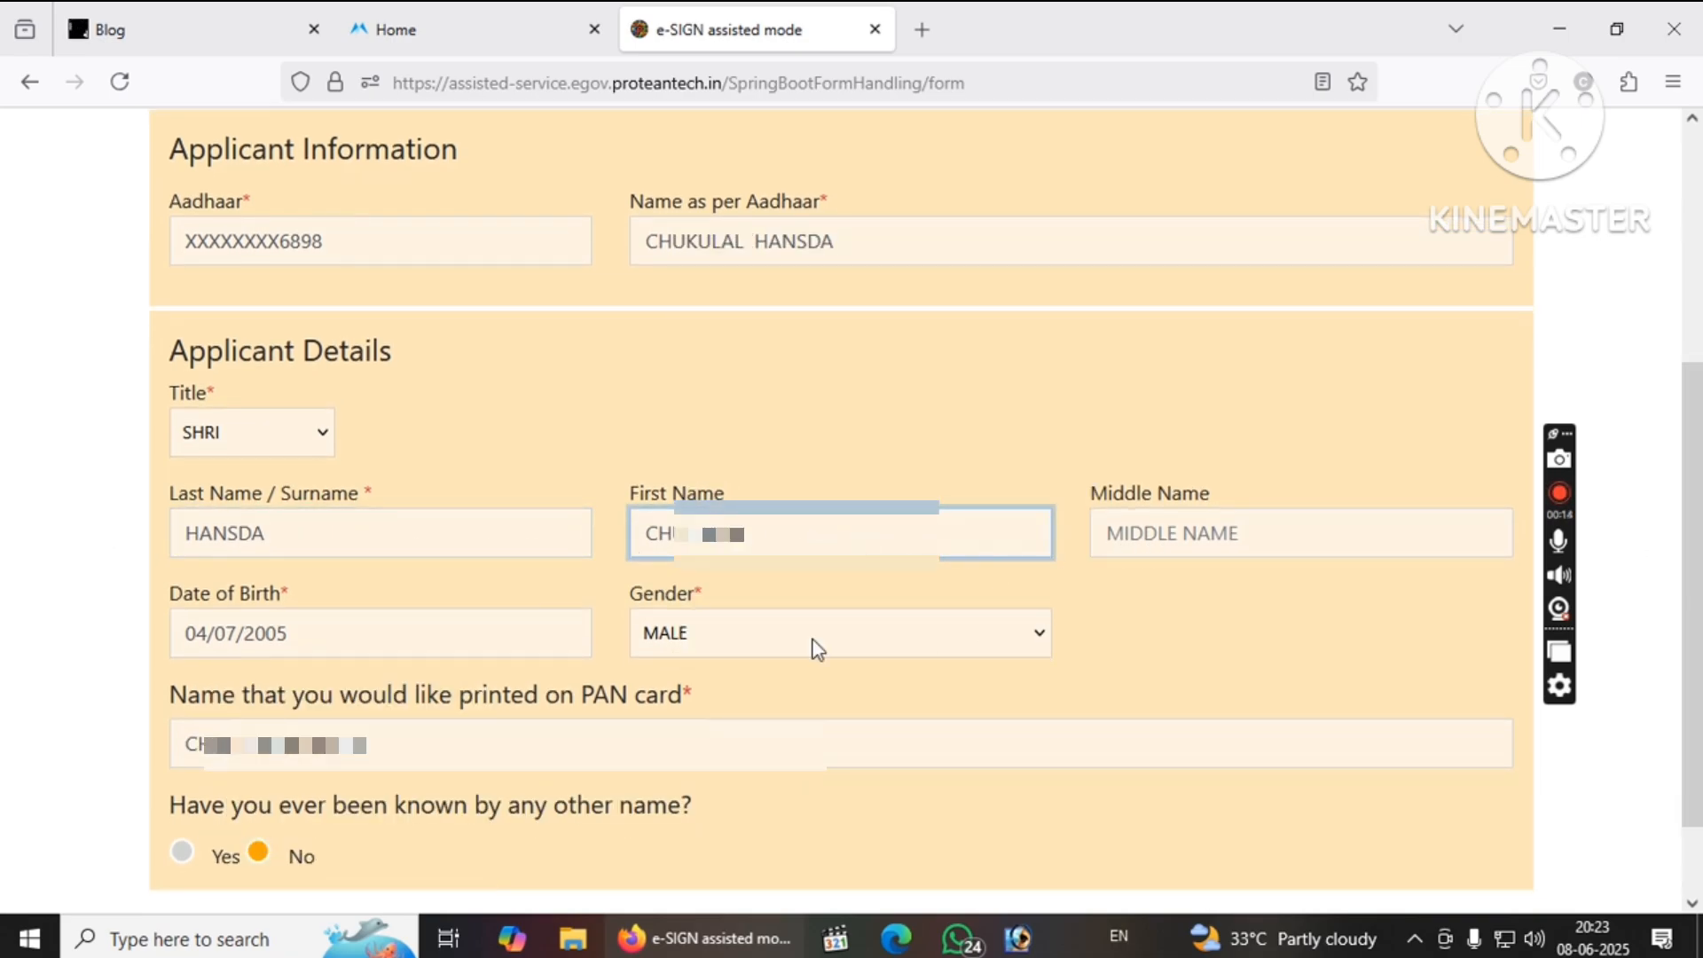
left_click(396, 617)
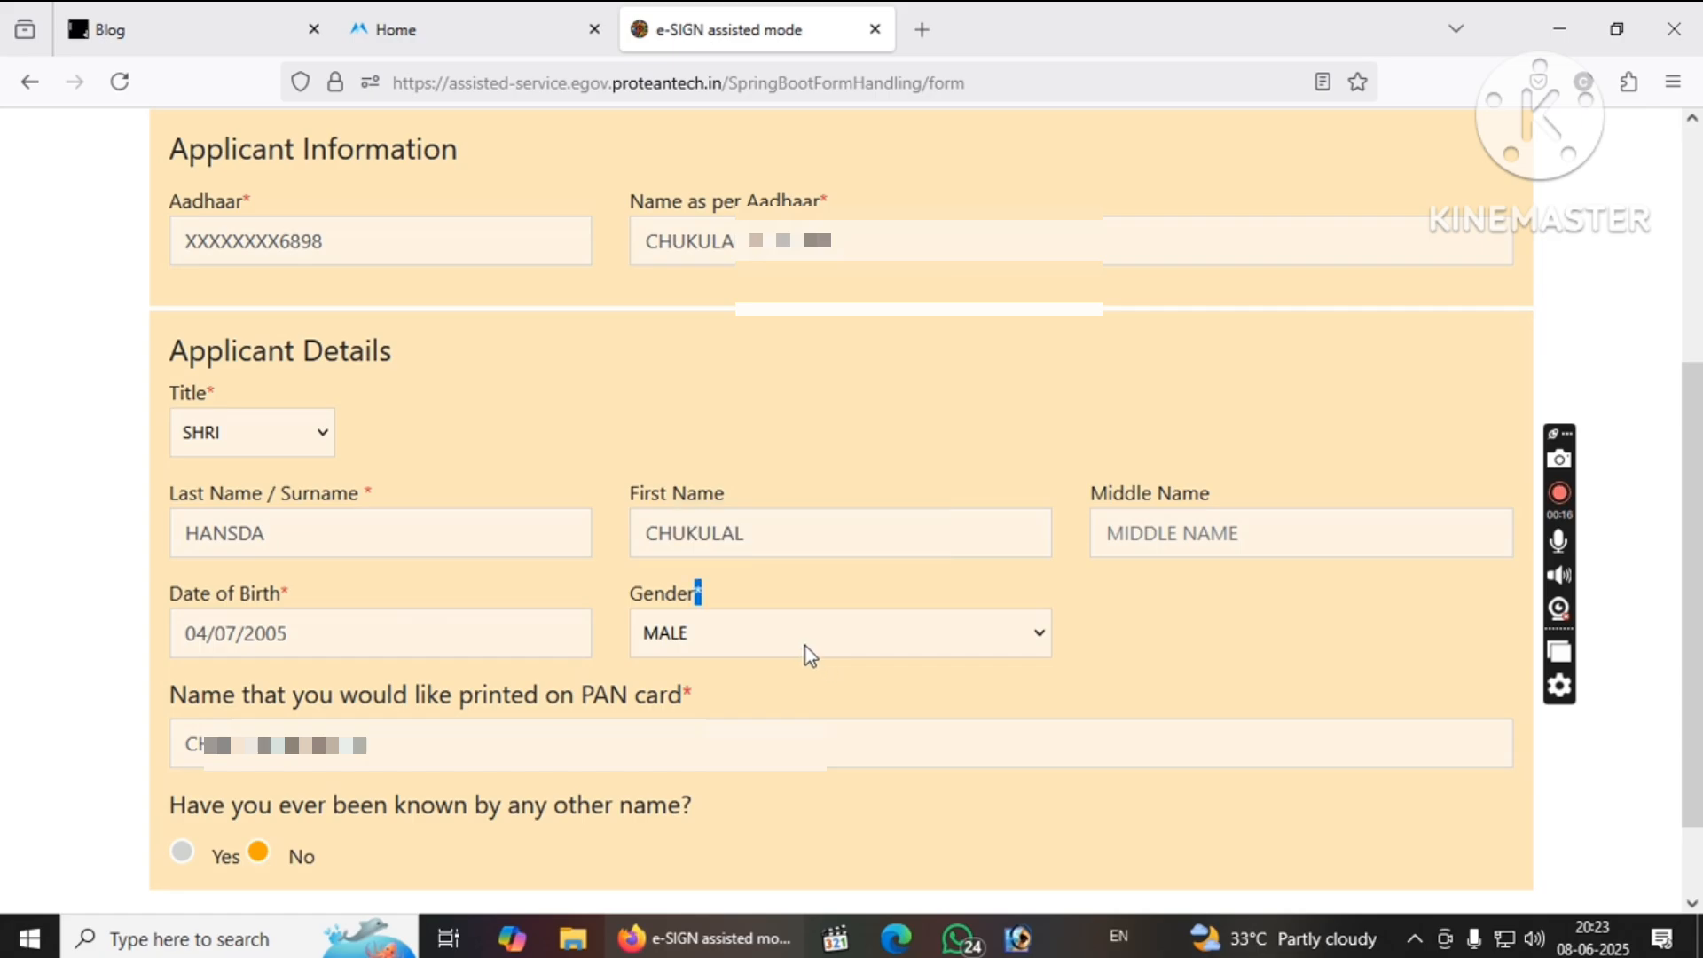
left_click(291, 754)
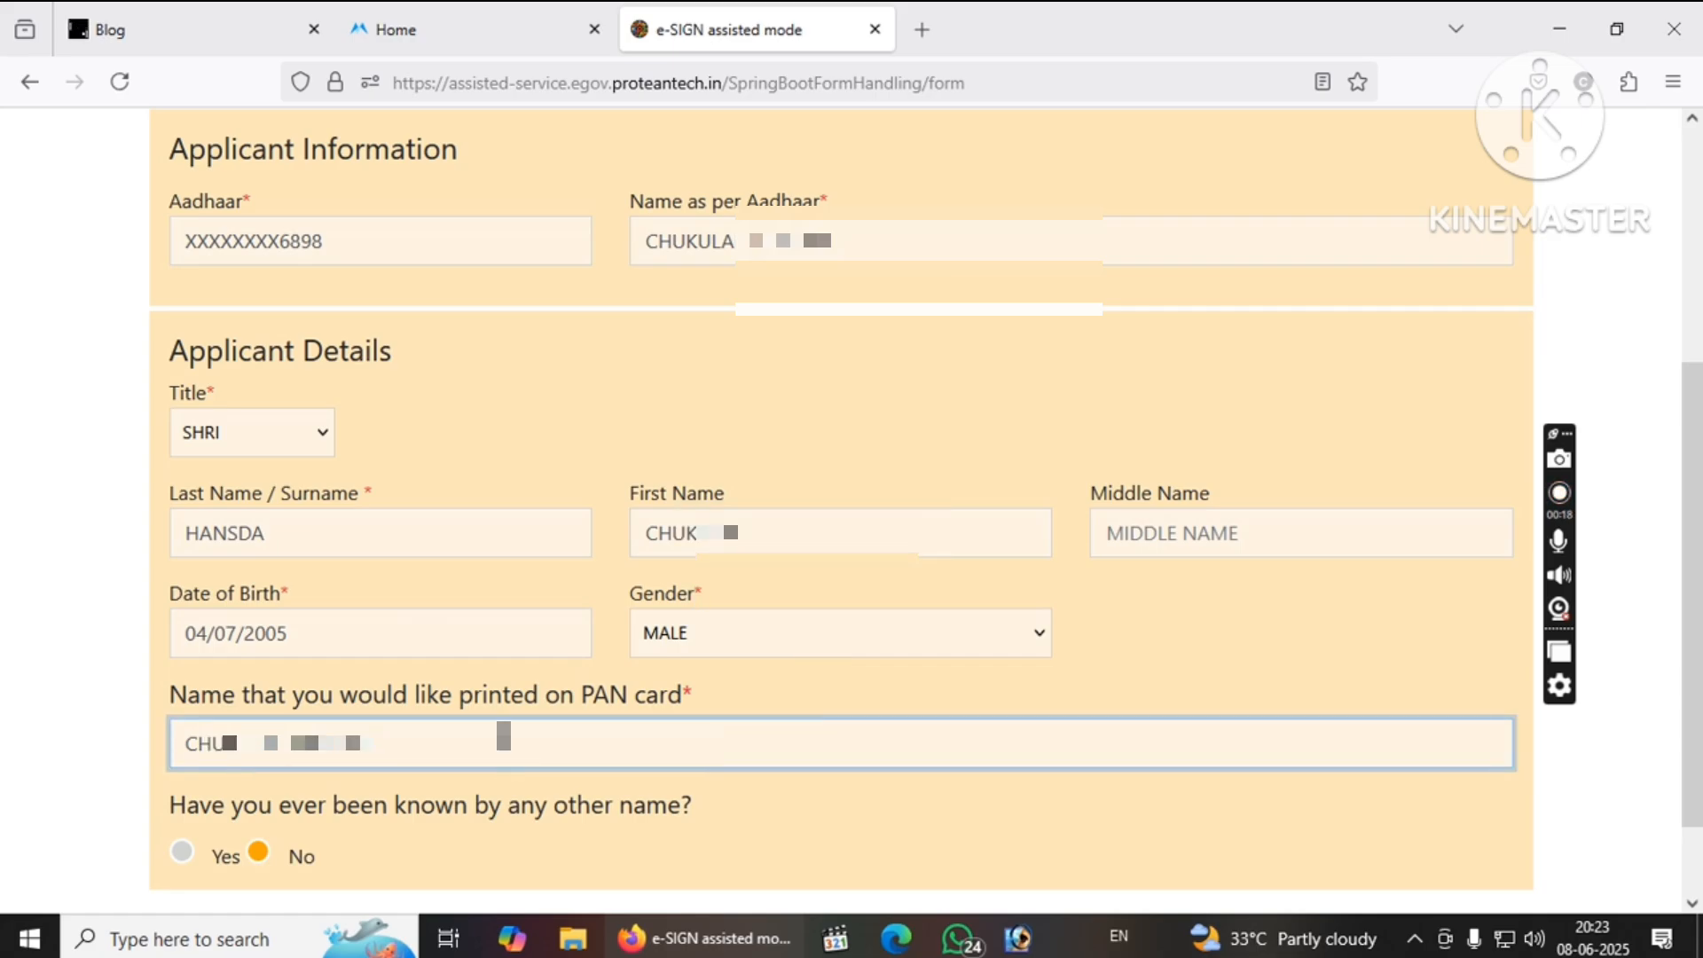
scroll(679, 714, "down", 2)
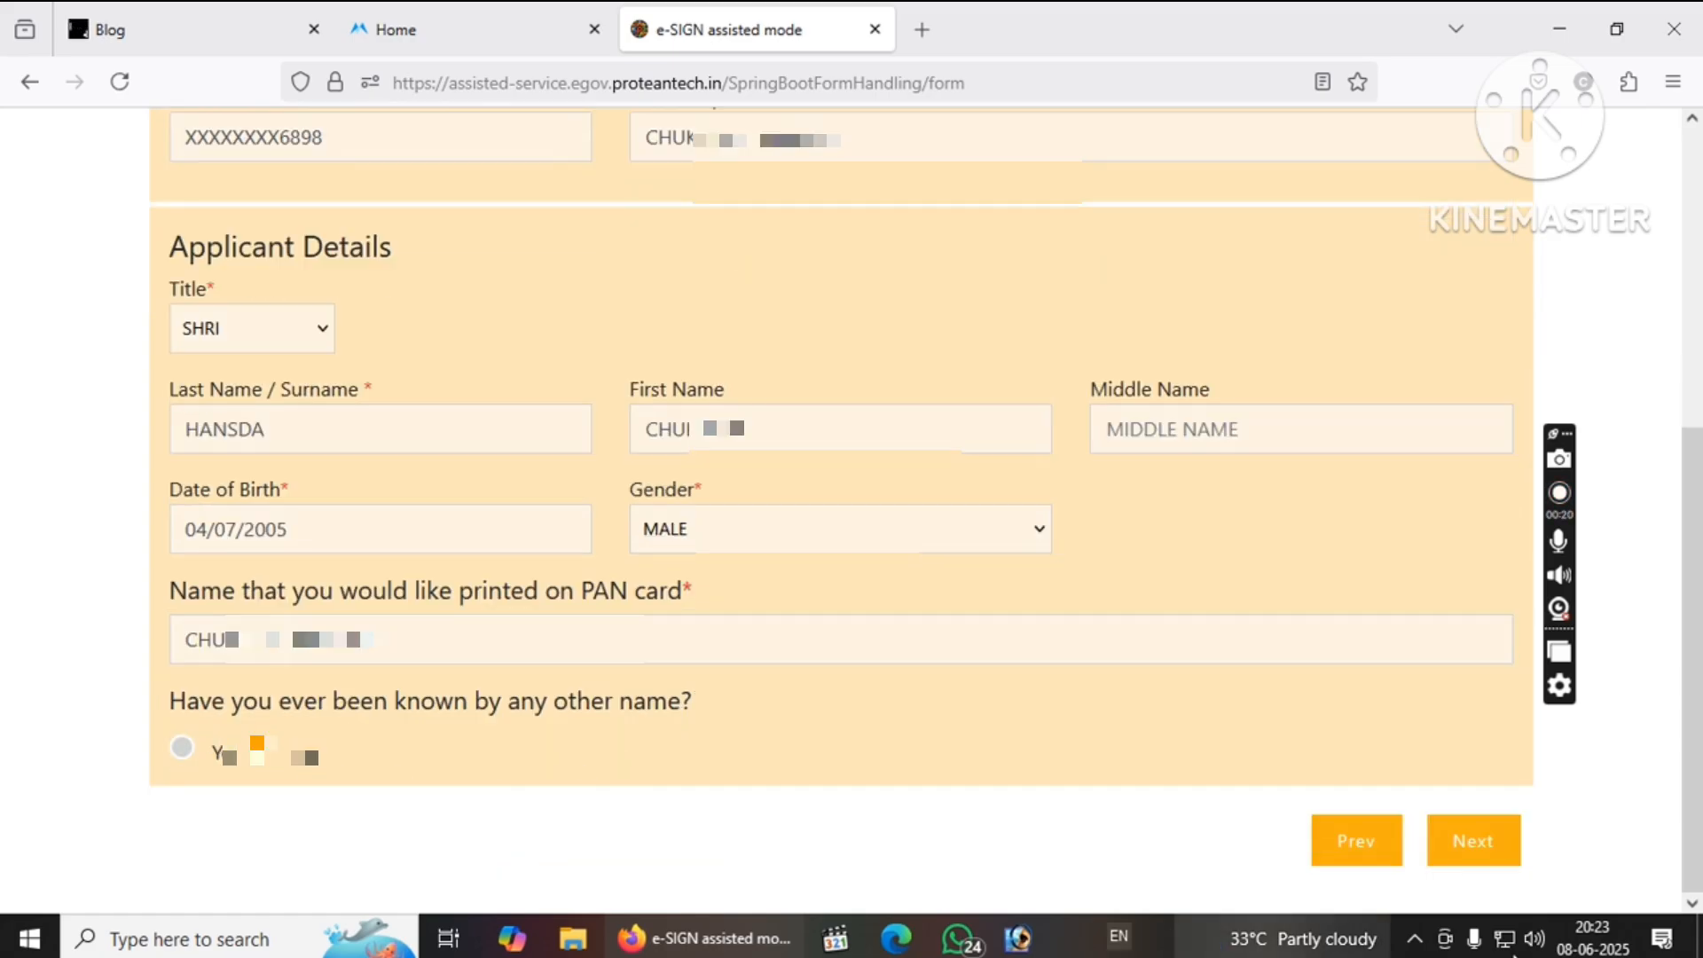
left_click(1455, 842)
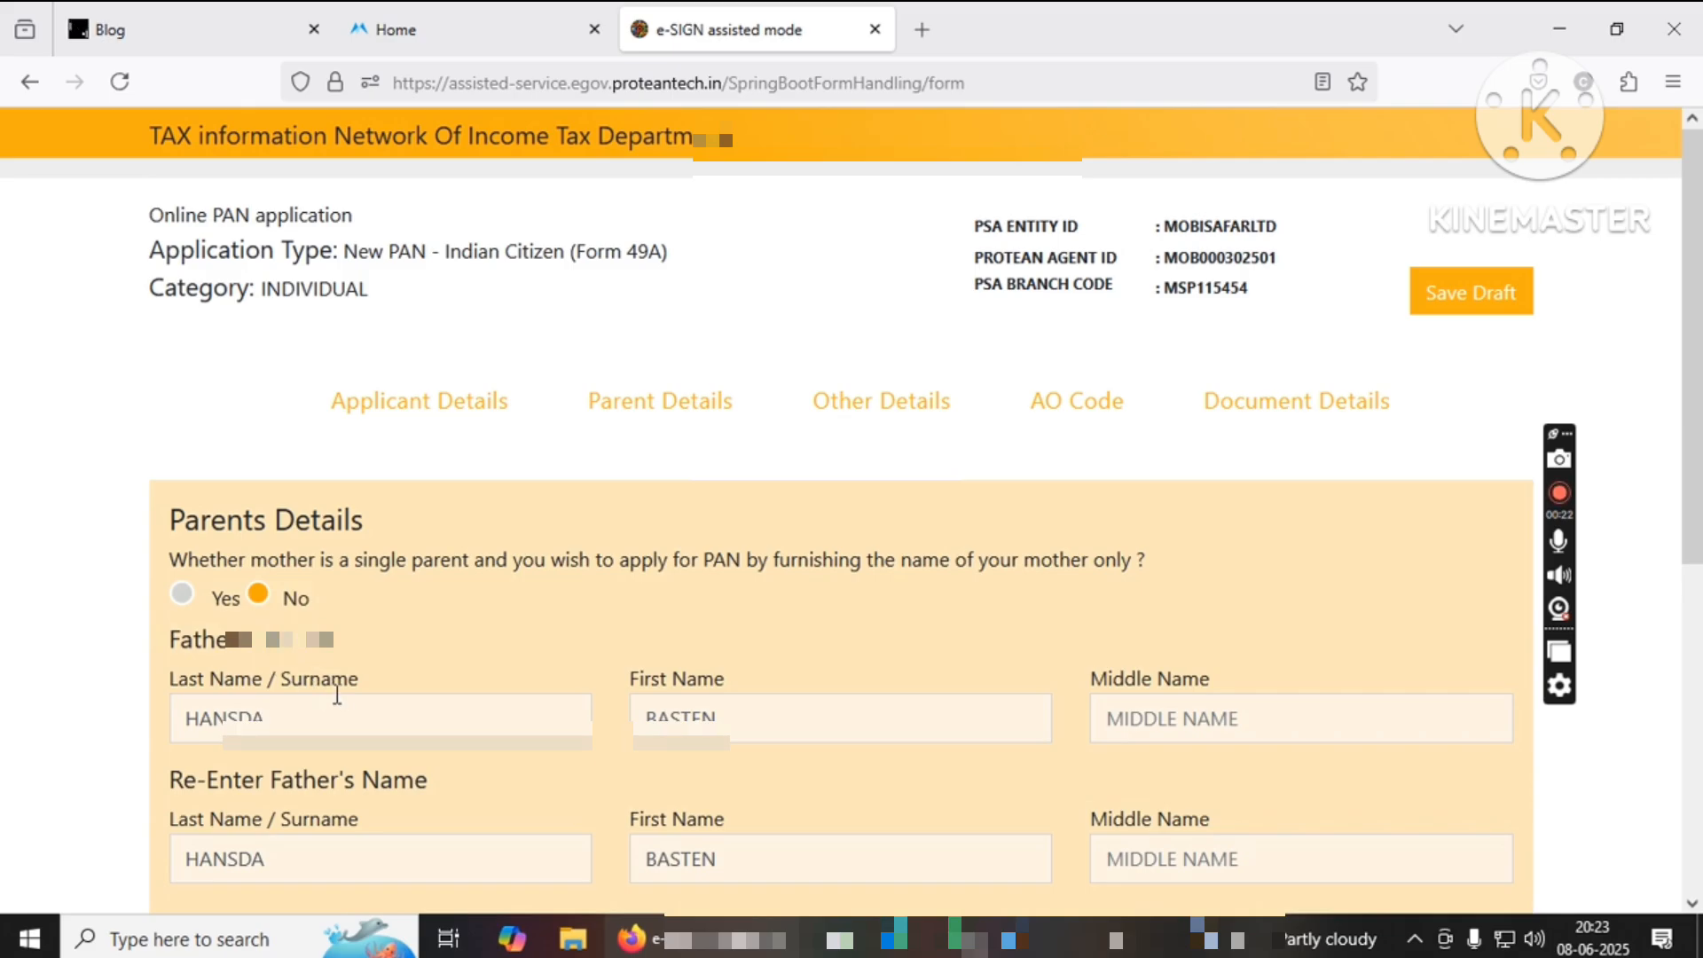
Check the father's last and first names and their re-entered copies.
left_click(339, 703)
left_click(1699, 582)
left_click_drag(1699, 540, 1701, 506)
left_click(798, 245)
left_click(777, 230)
left_click(359, 371)
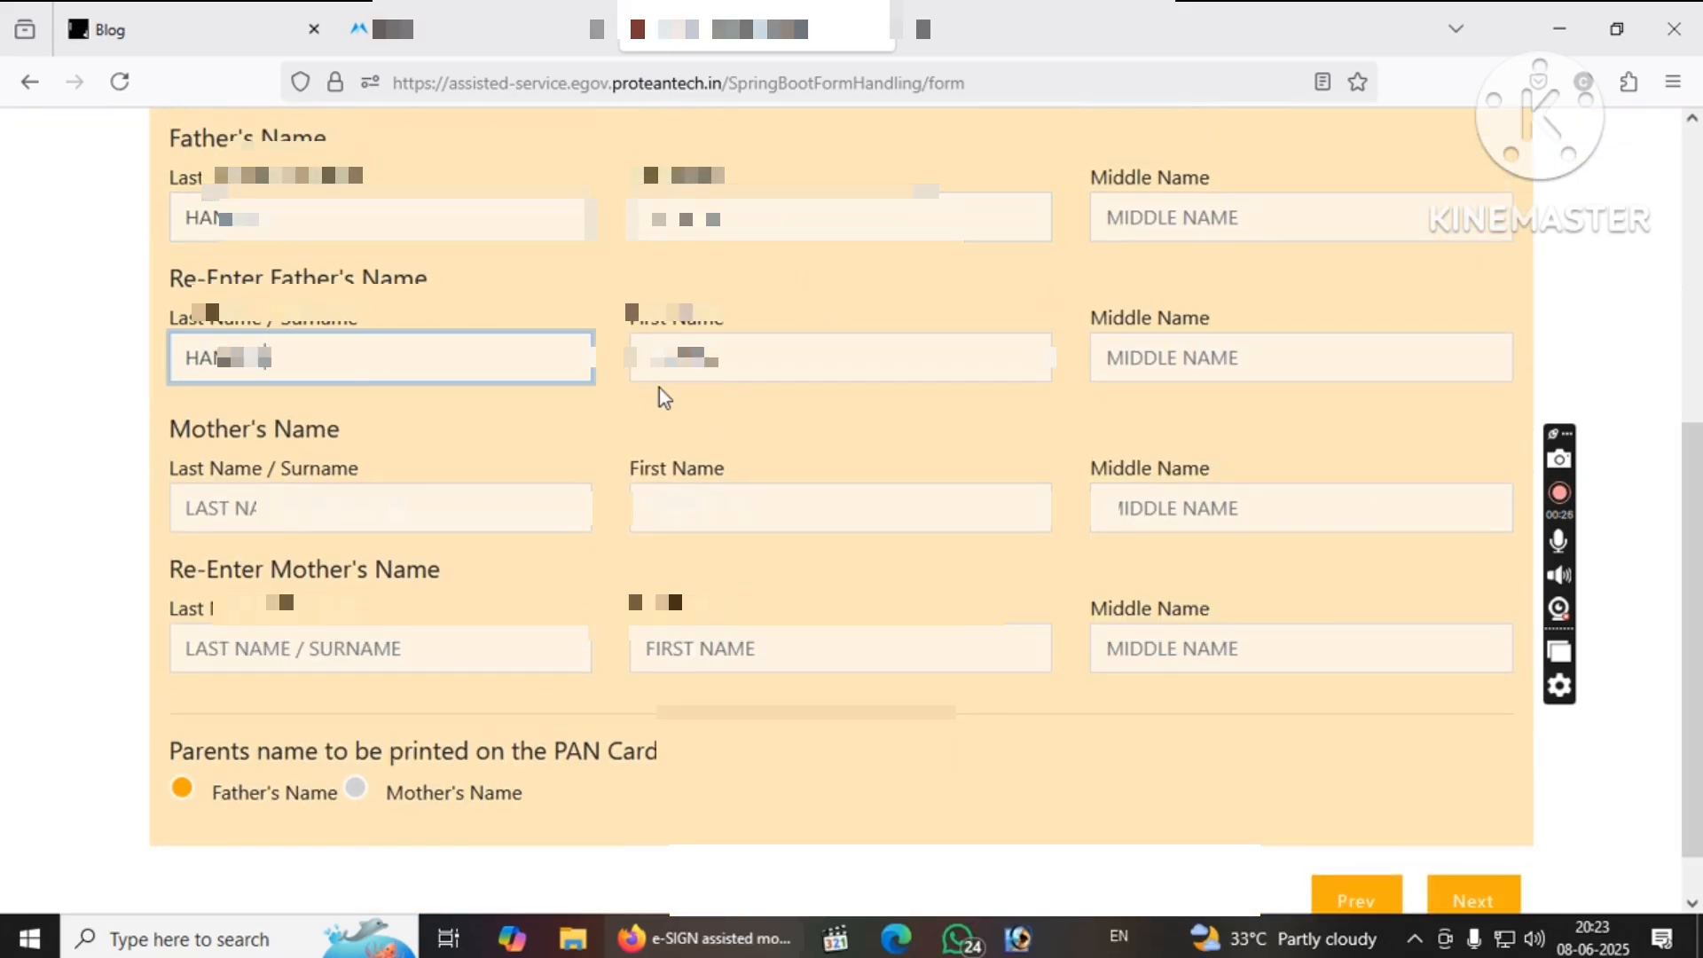
left_click(779, 355)
Enter the mother's last name and first name.
left_click(341, 508)
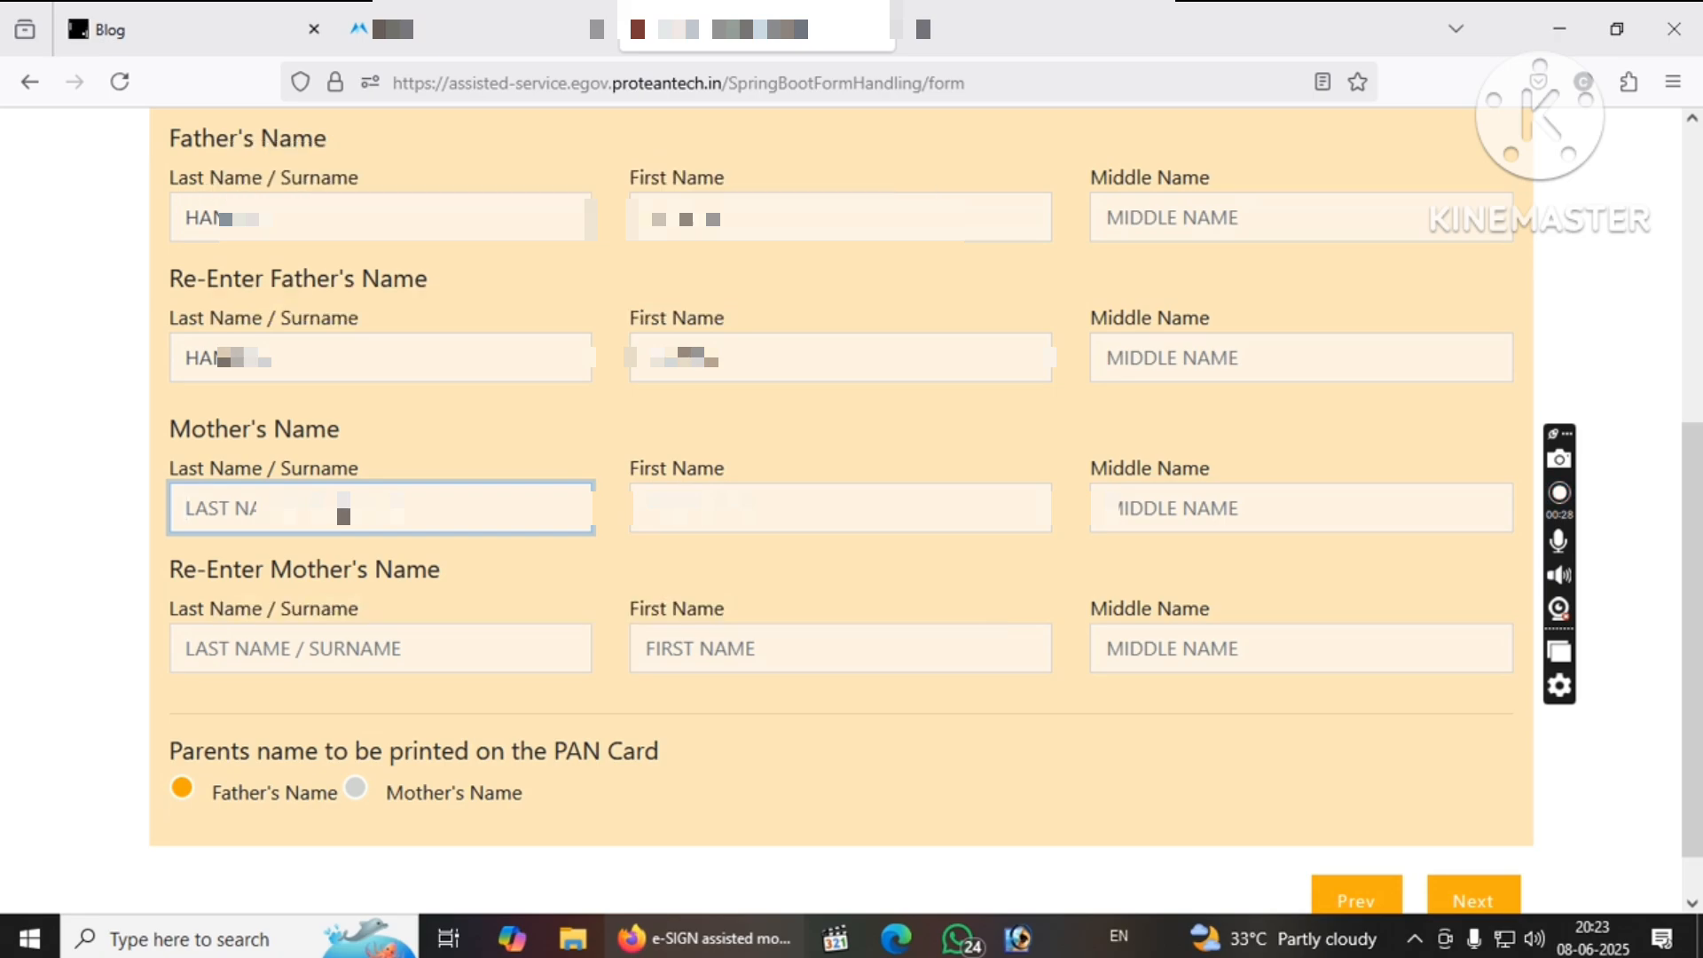
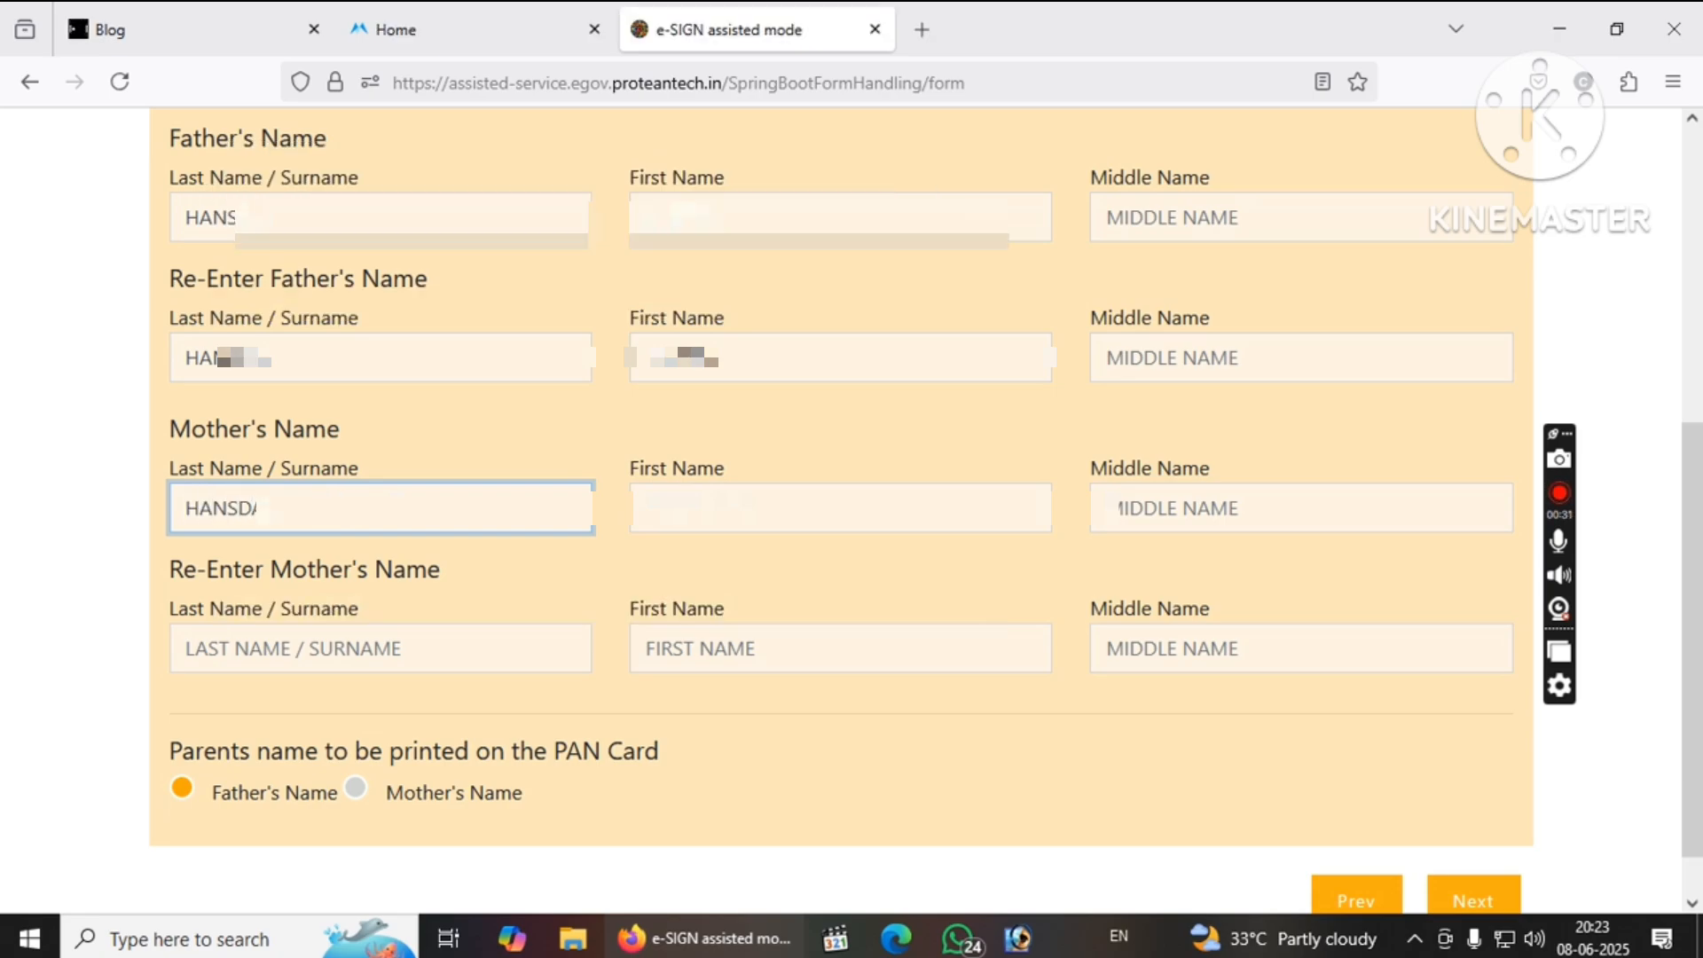
left_click(799, 509)
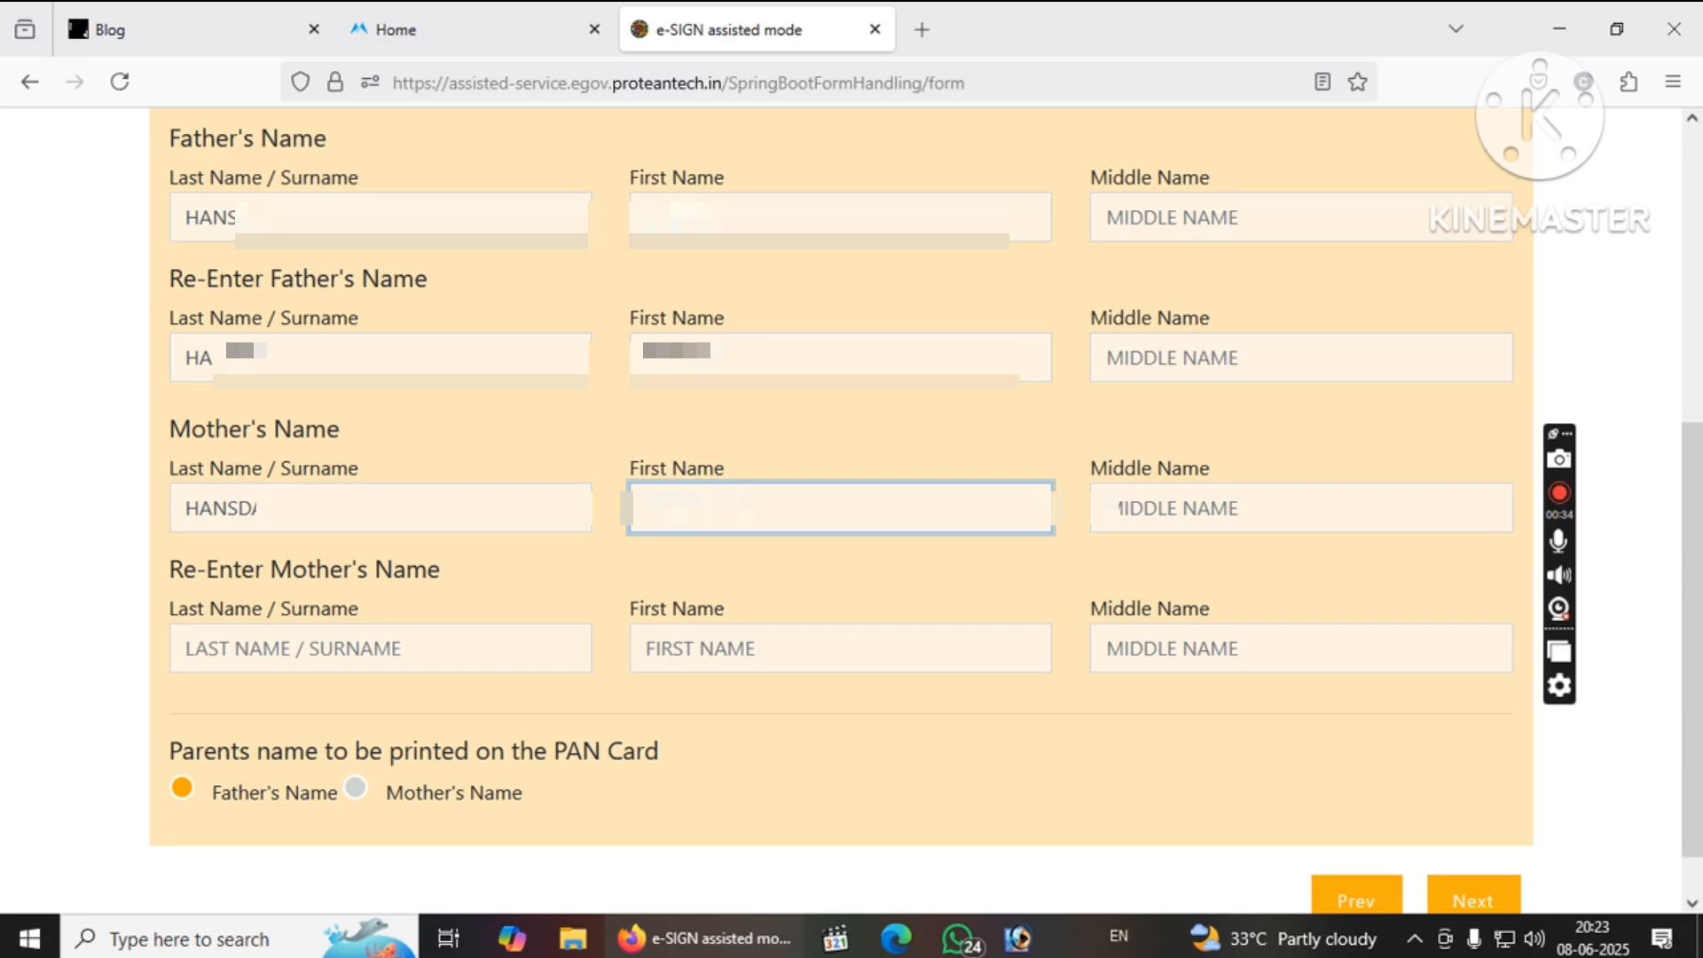
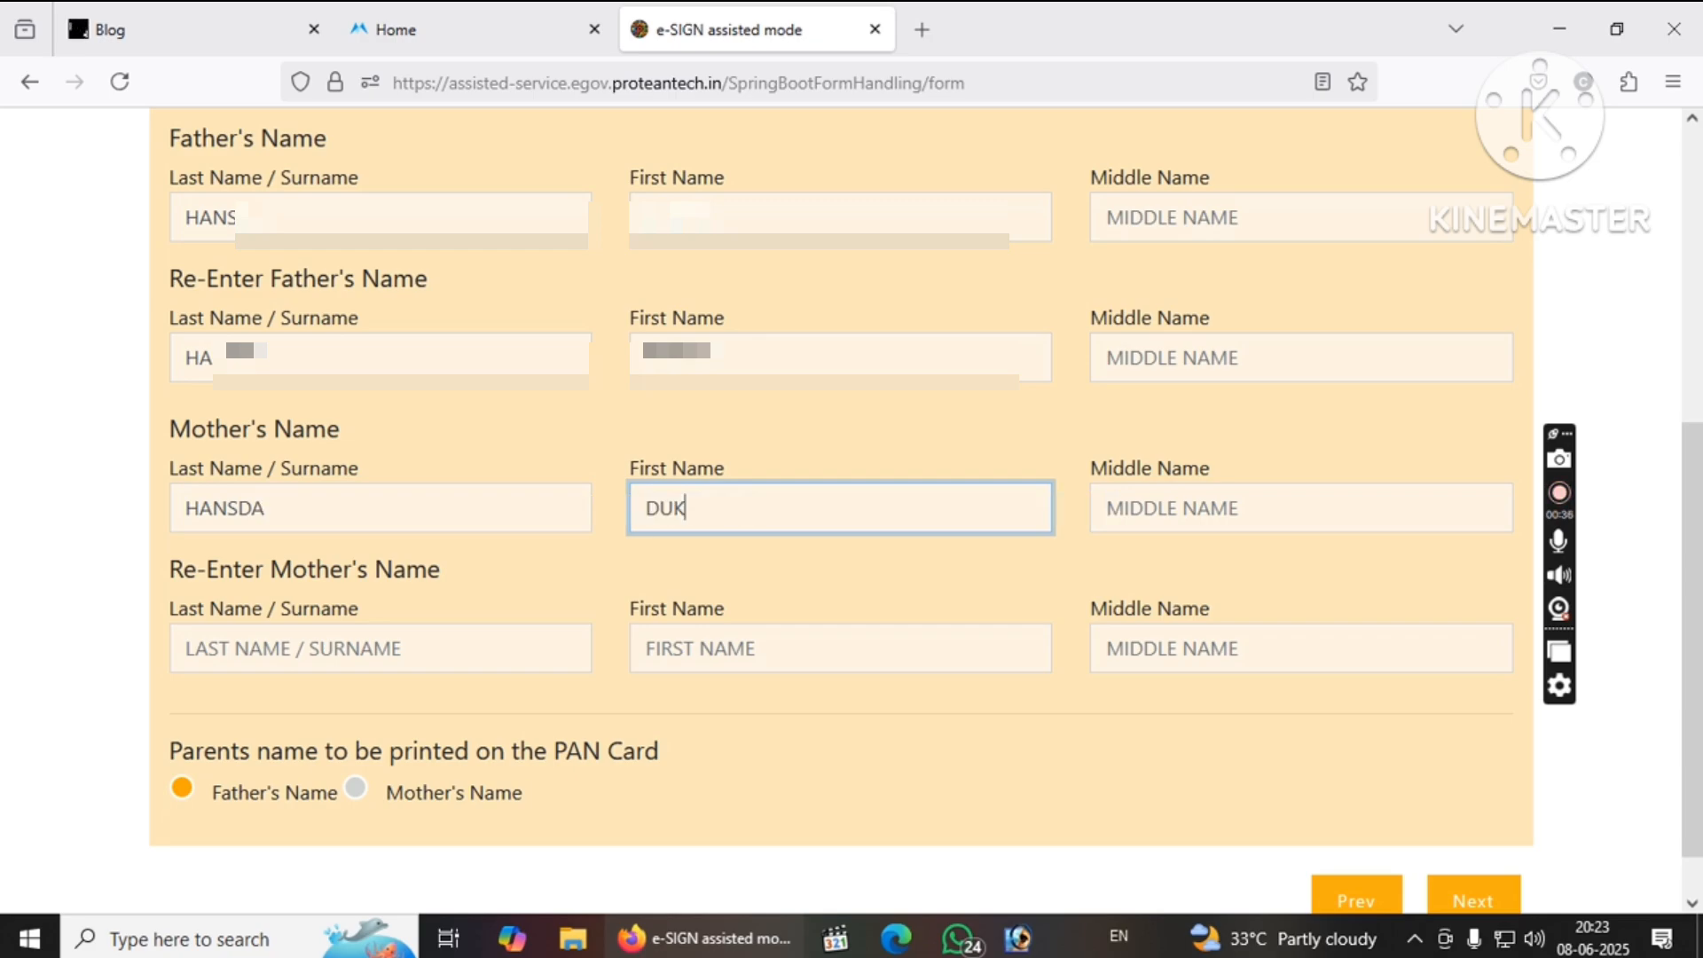
Re-enter the mother's last and first names and fix the mismatch error.
key("Tab")
key("Tab")
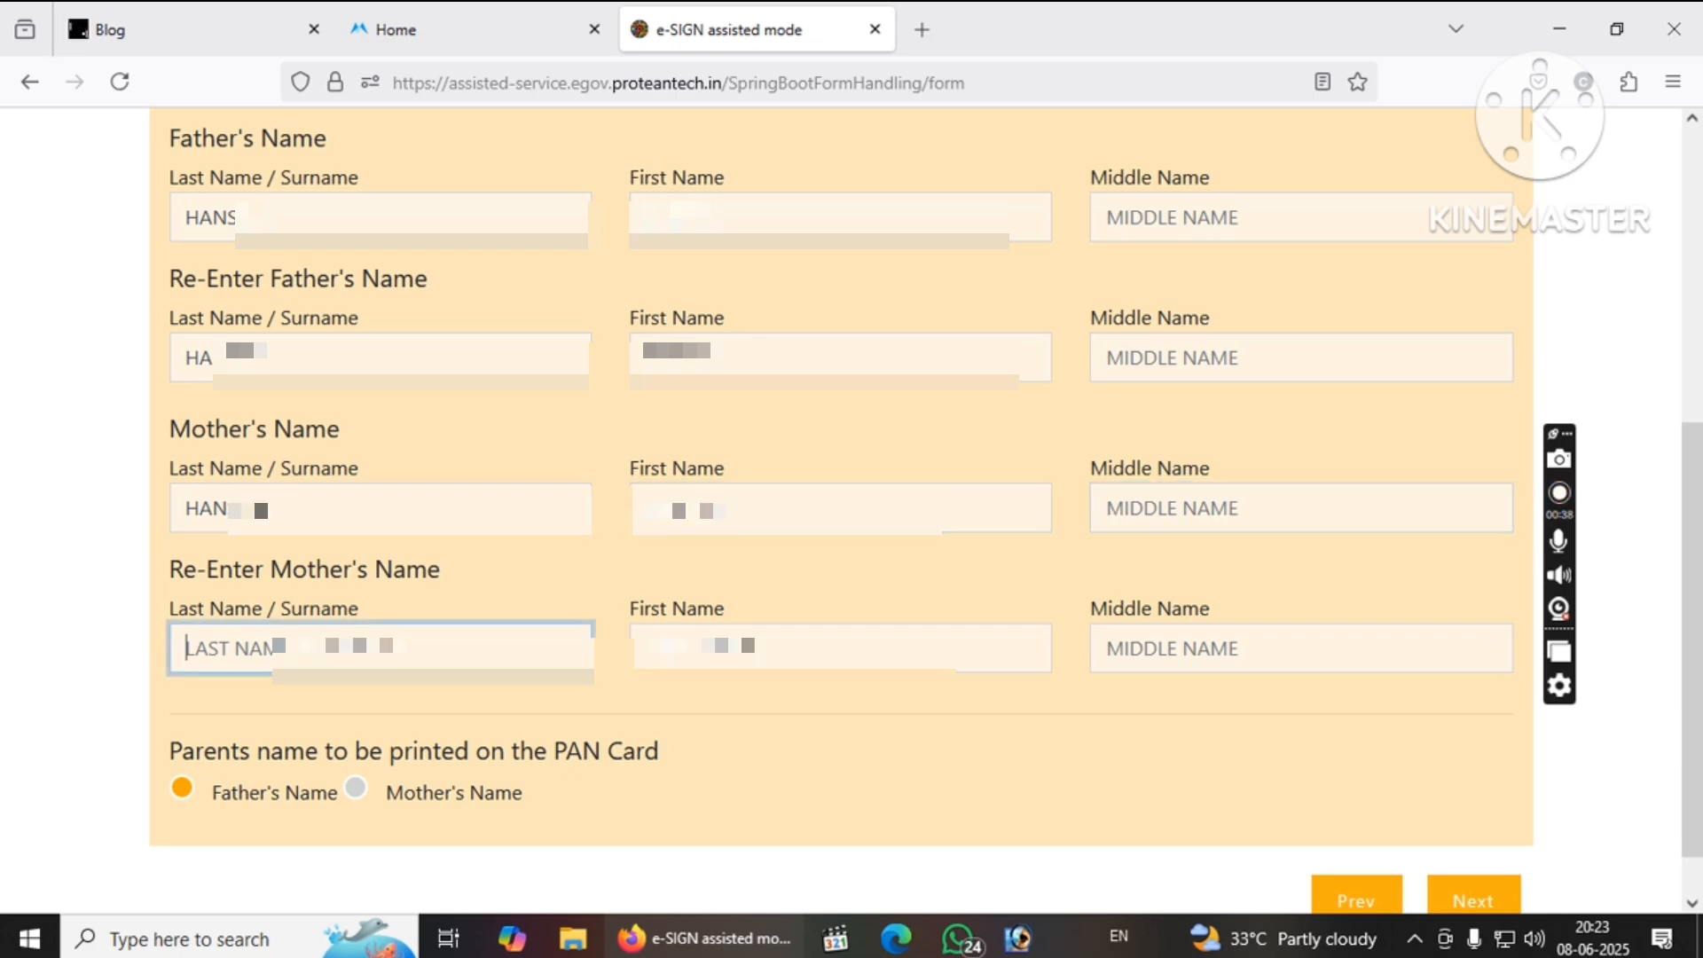
key("Tab")
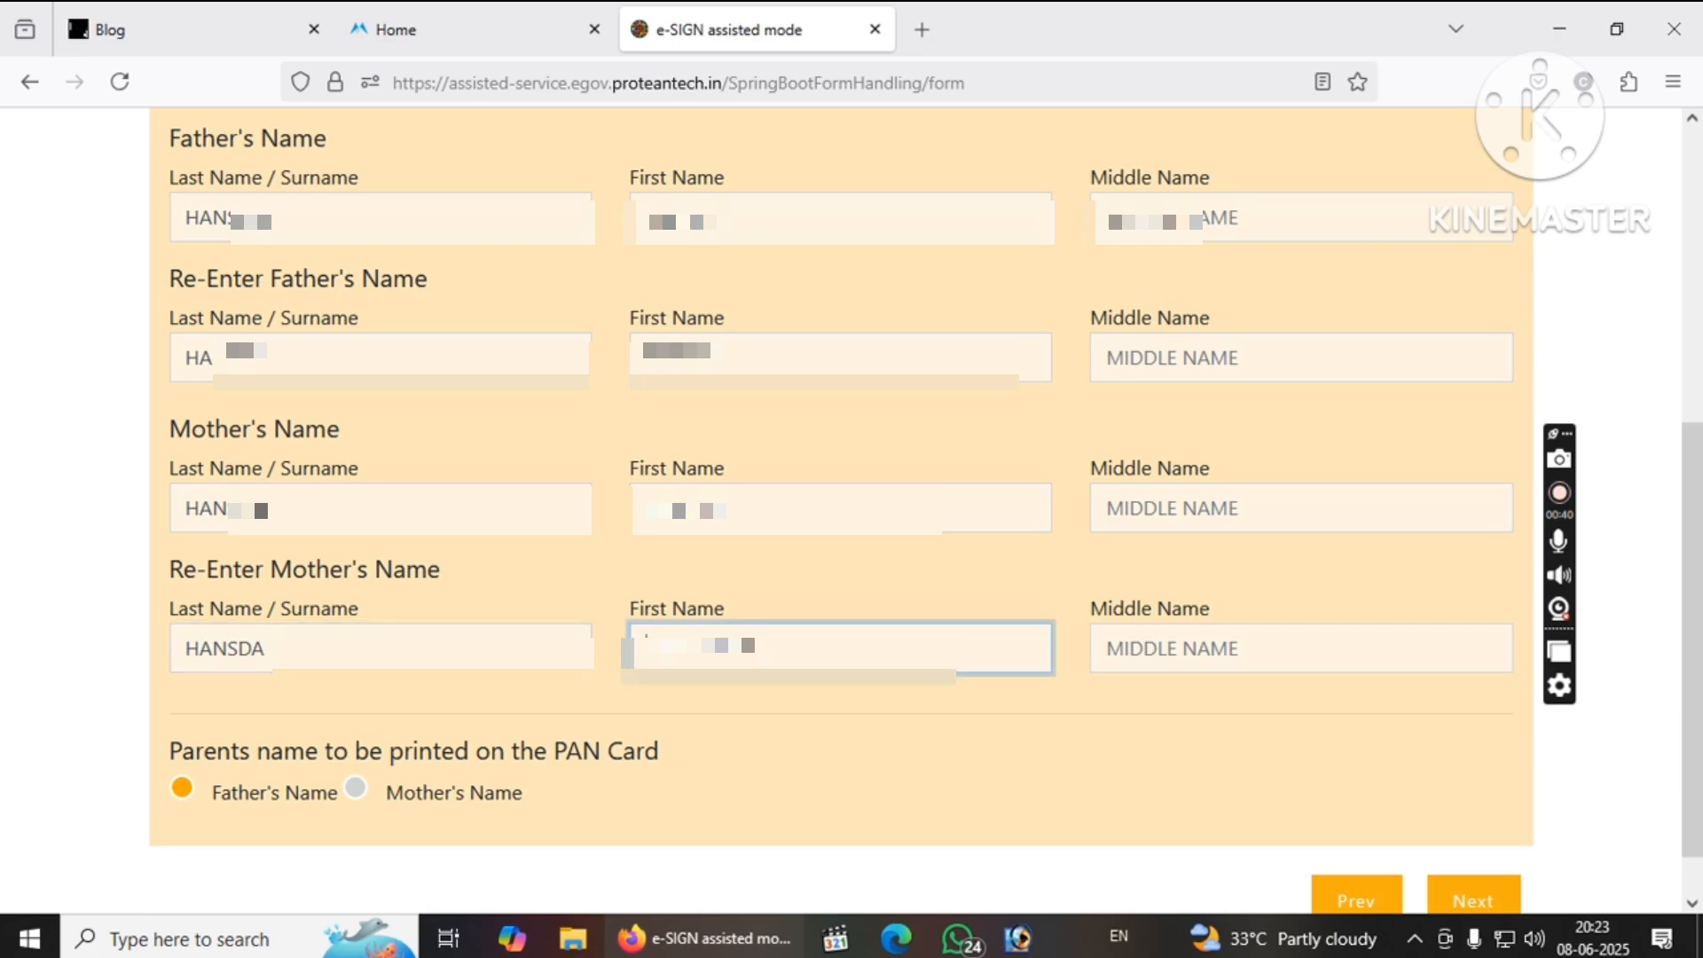
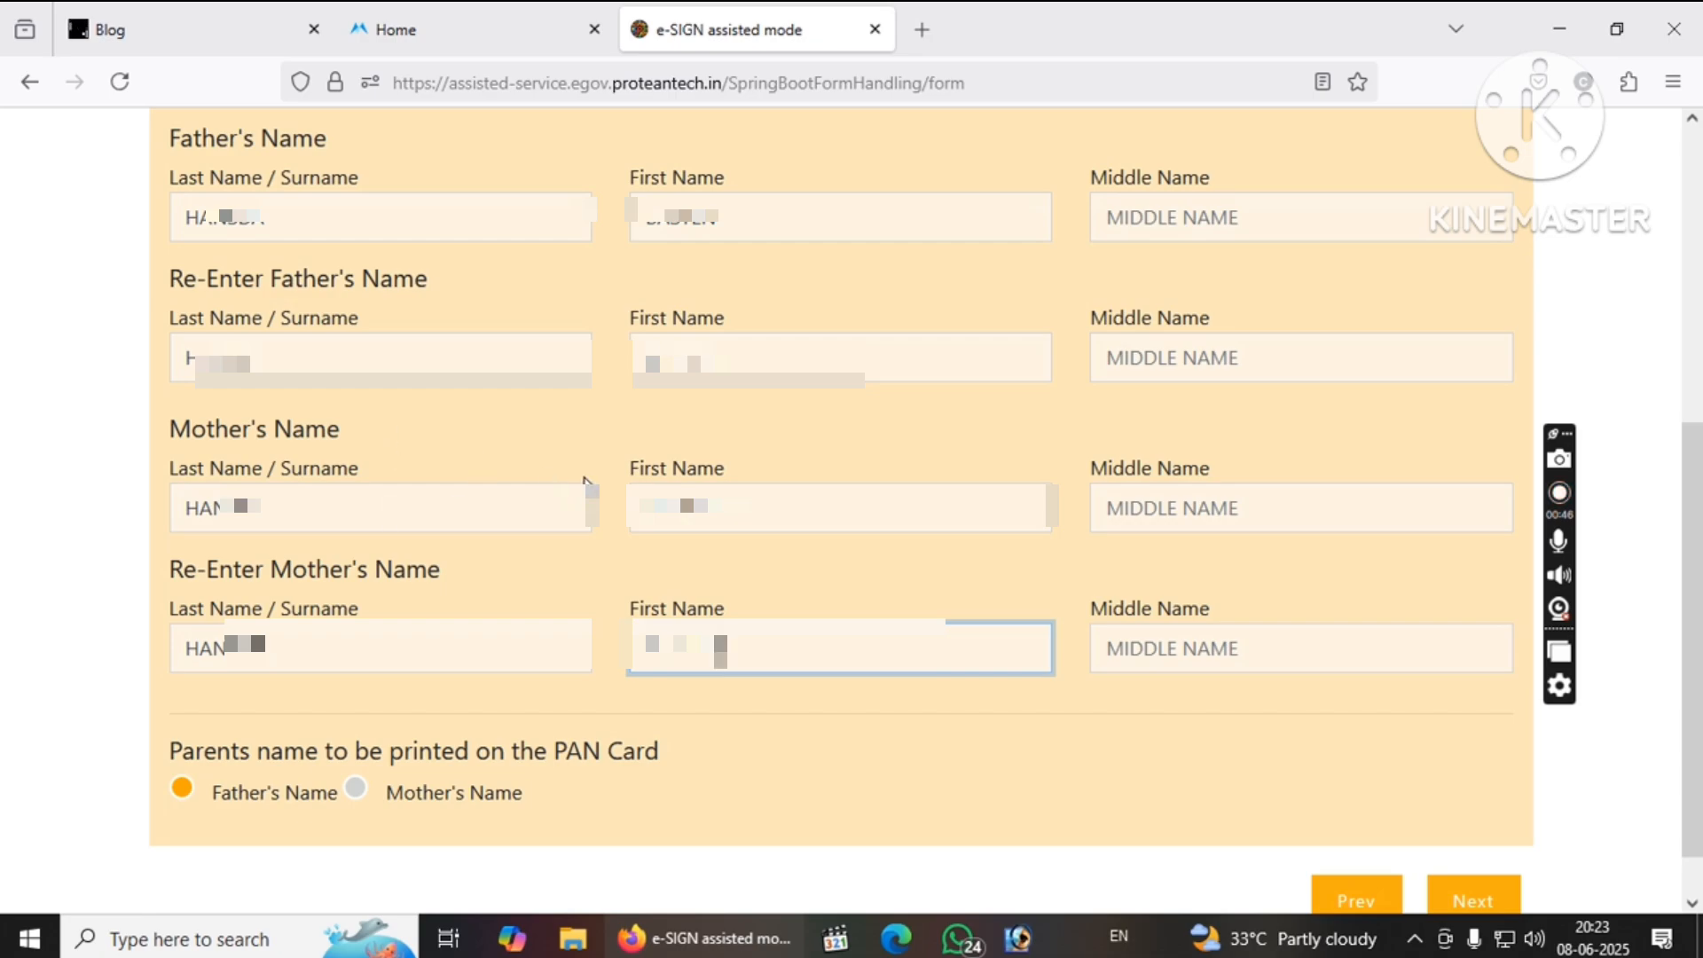
left_click(724, 527)
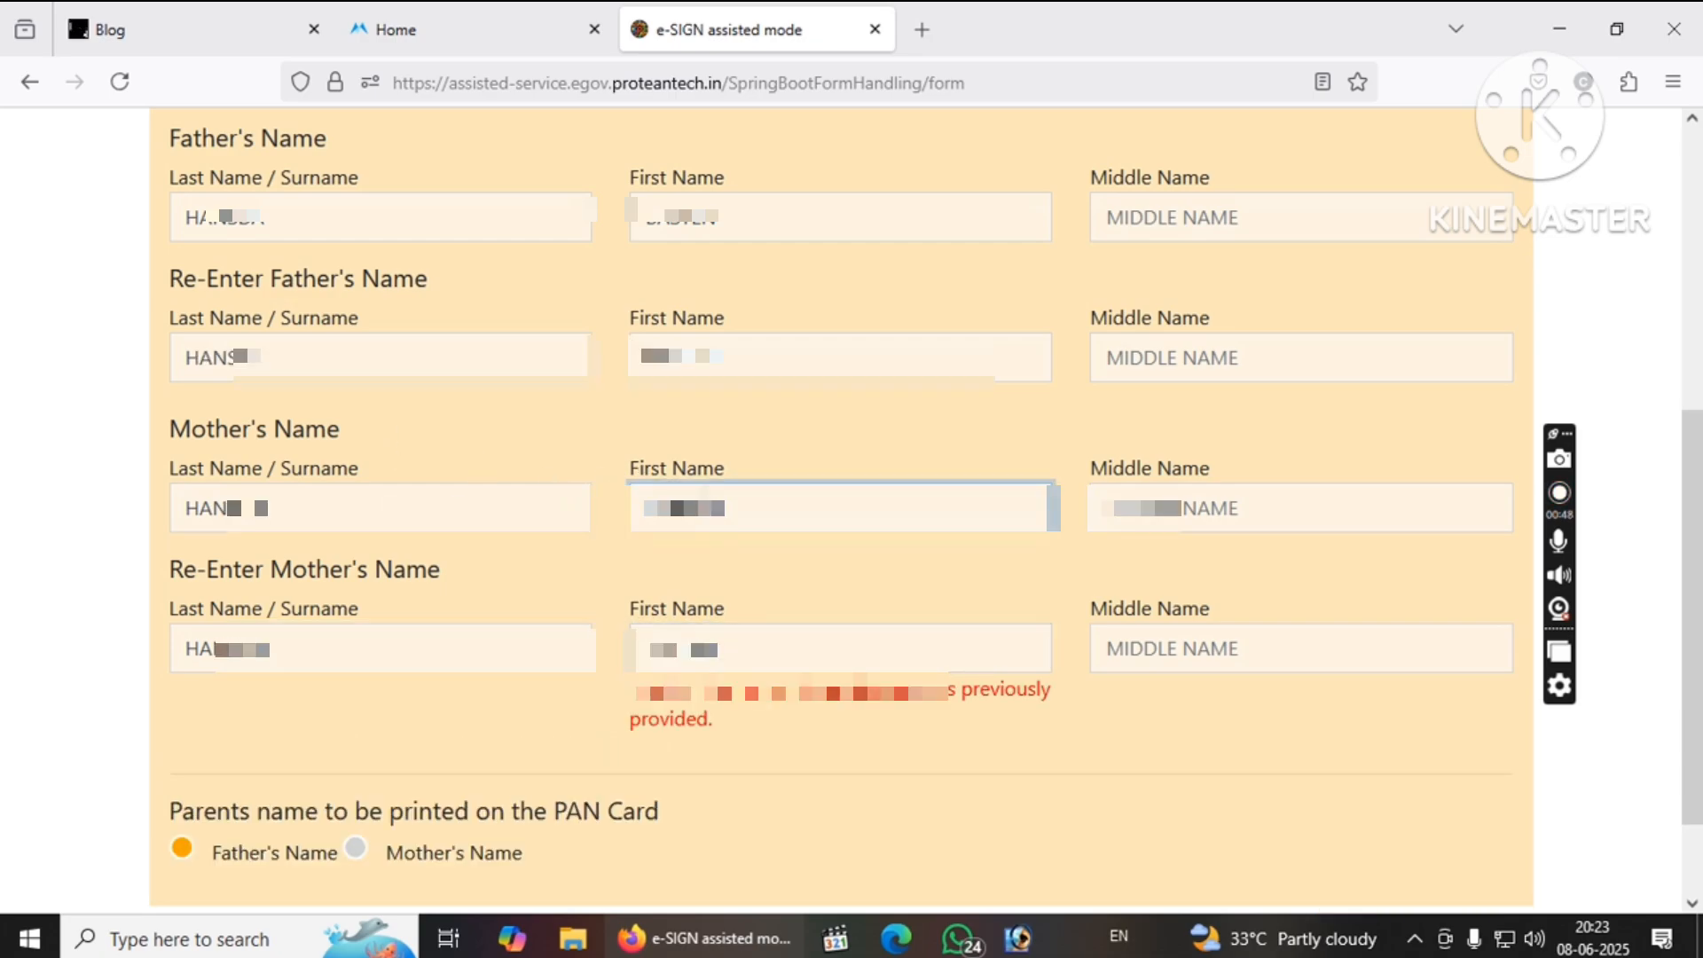
left_click(983, 656)
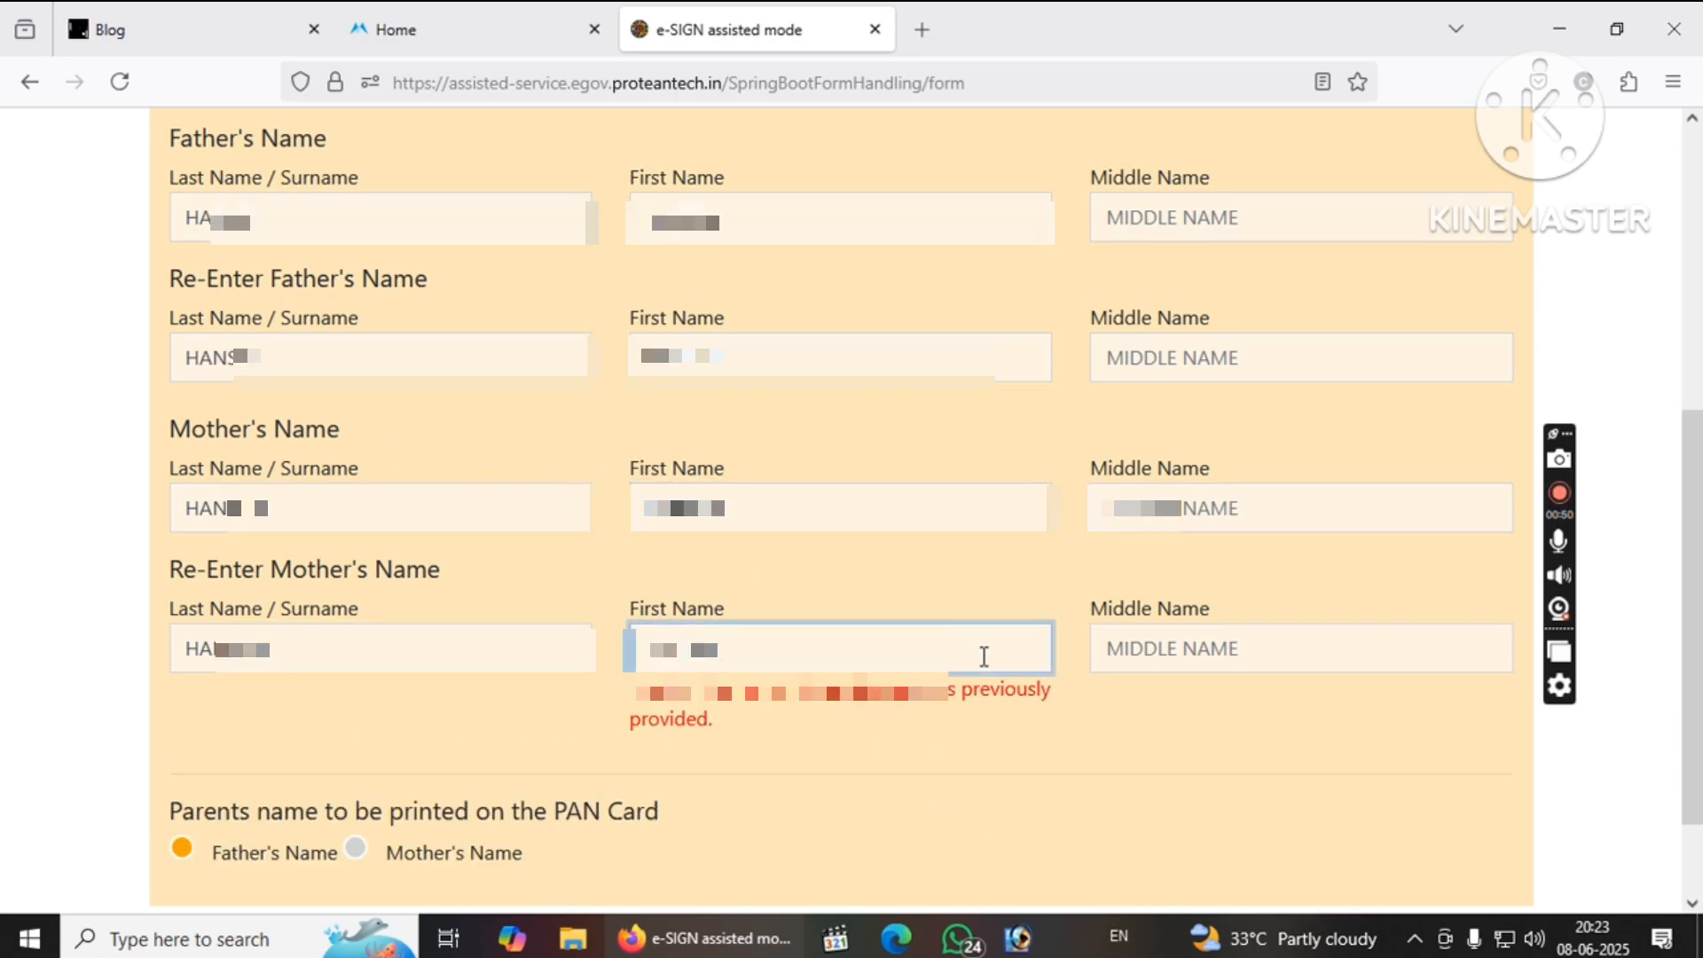
left_click(1008, 561)
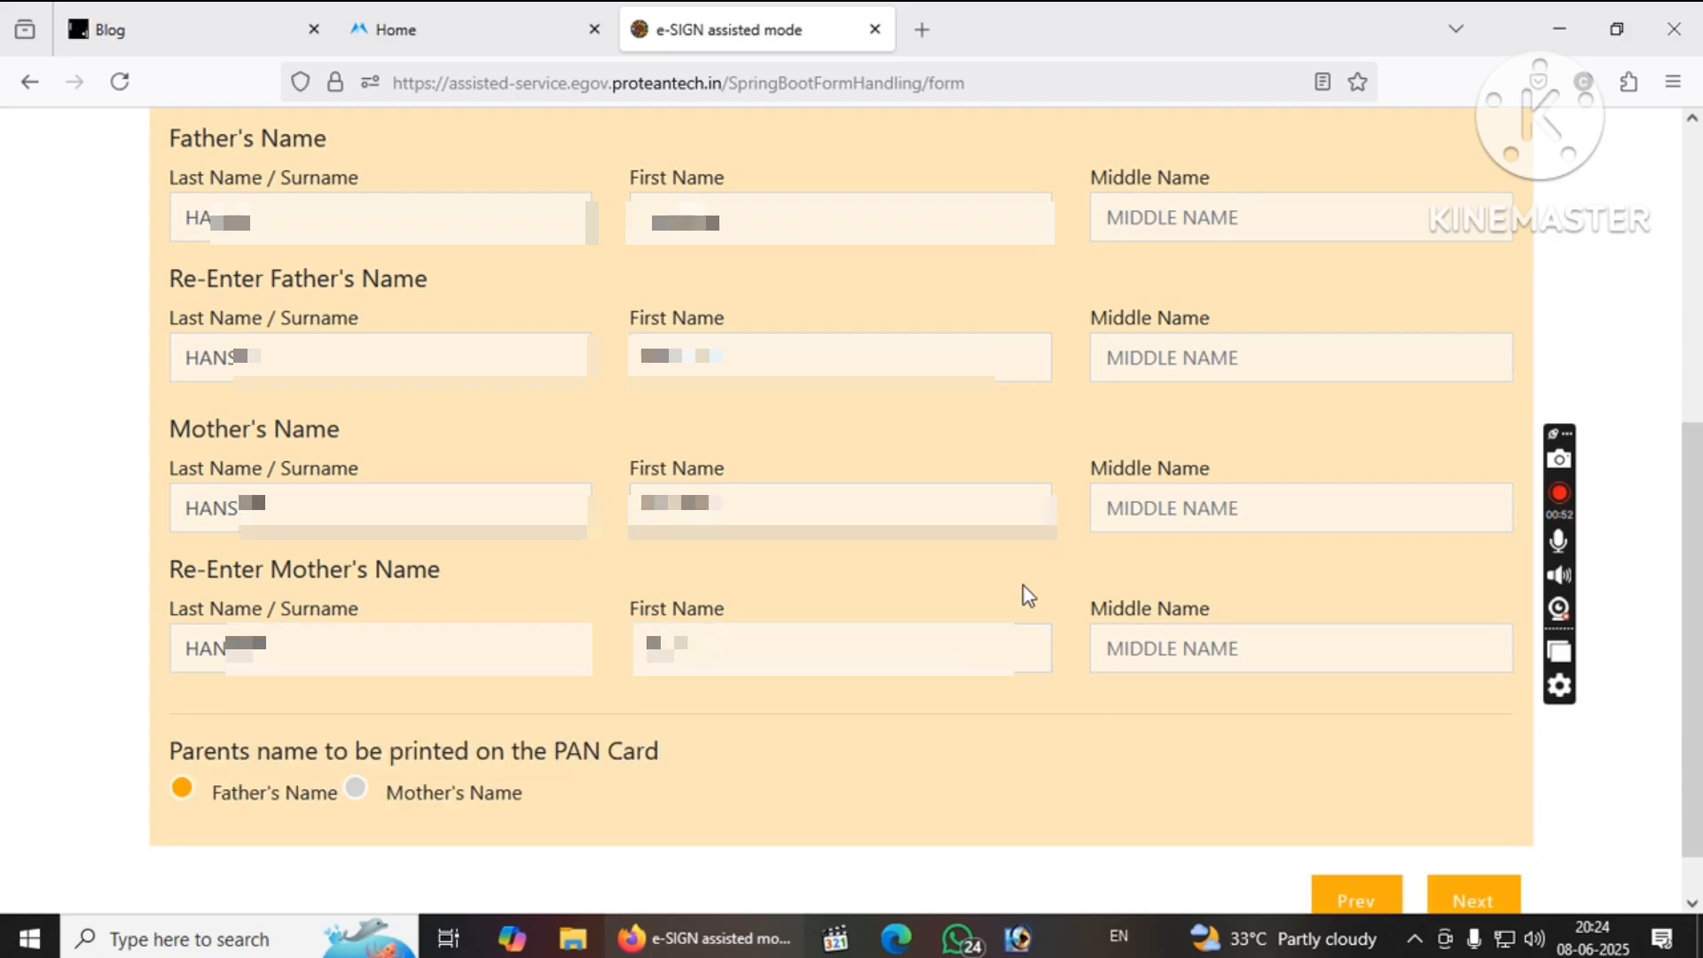
scroll(524, 785, "down", 1)
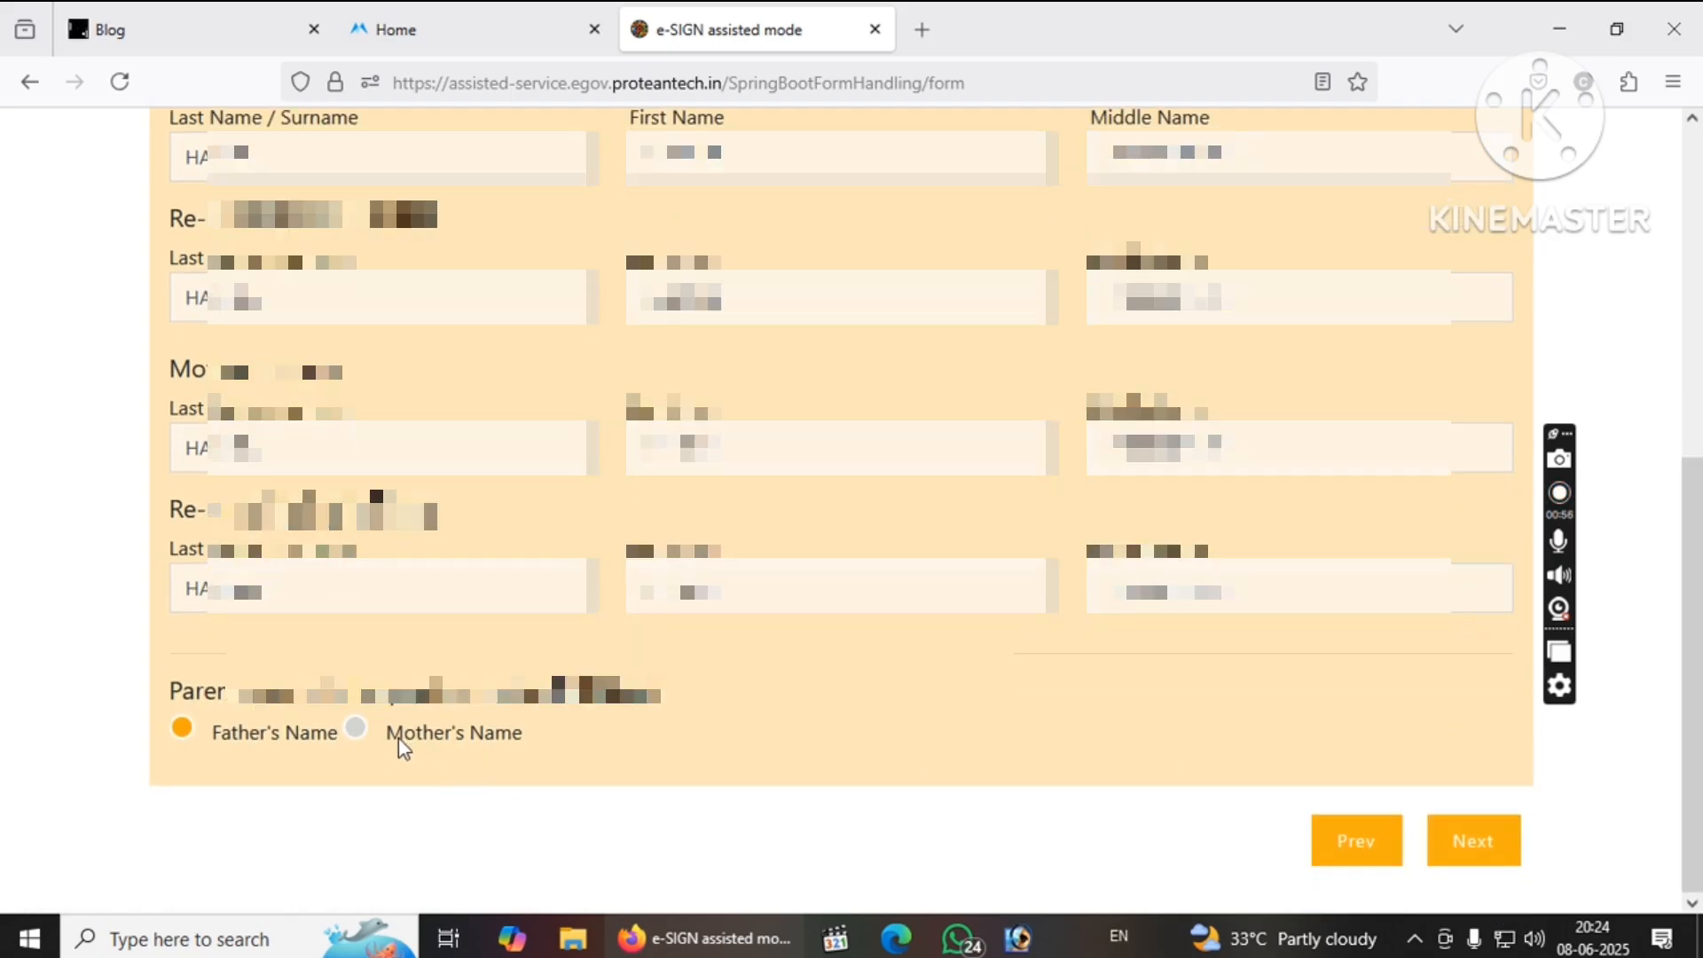
On Other Details, mark No Income and enter 91 as the Area/STD code.
left_click(1476, 843)
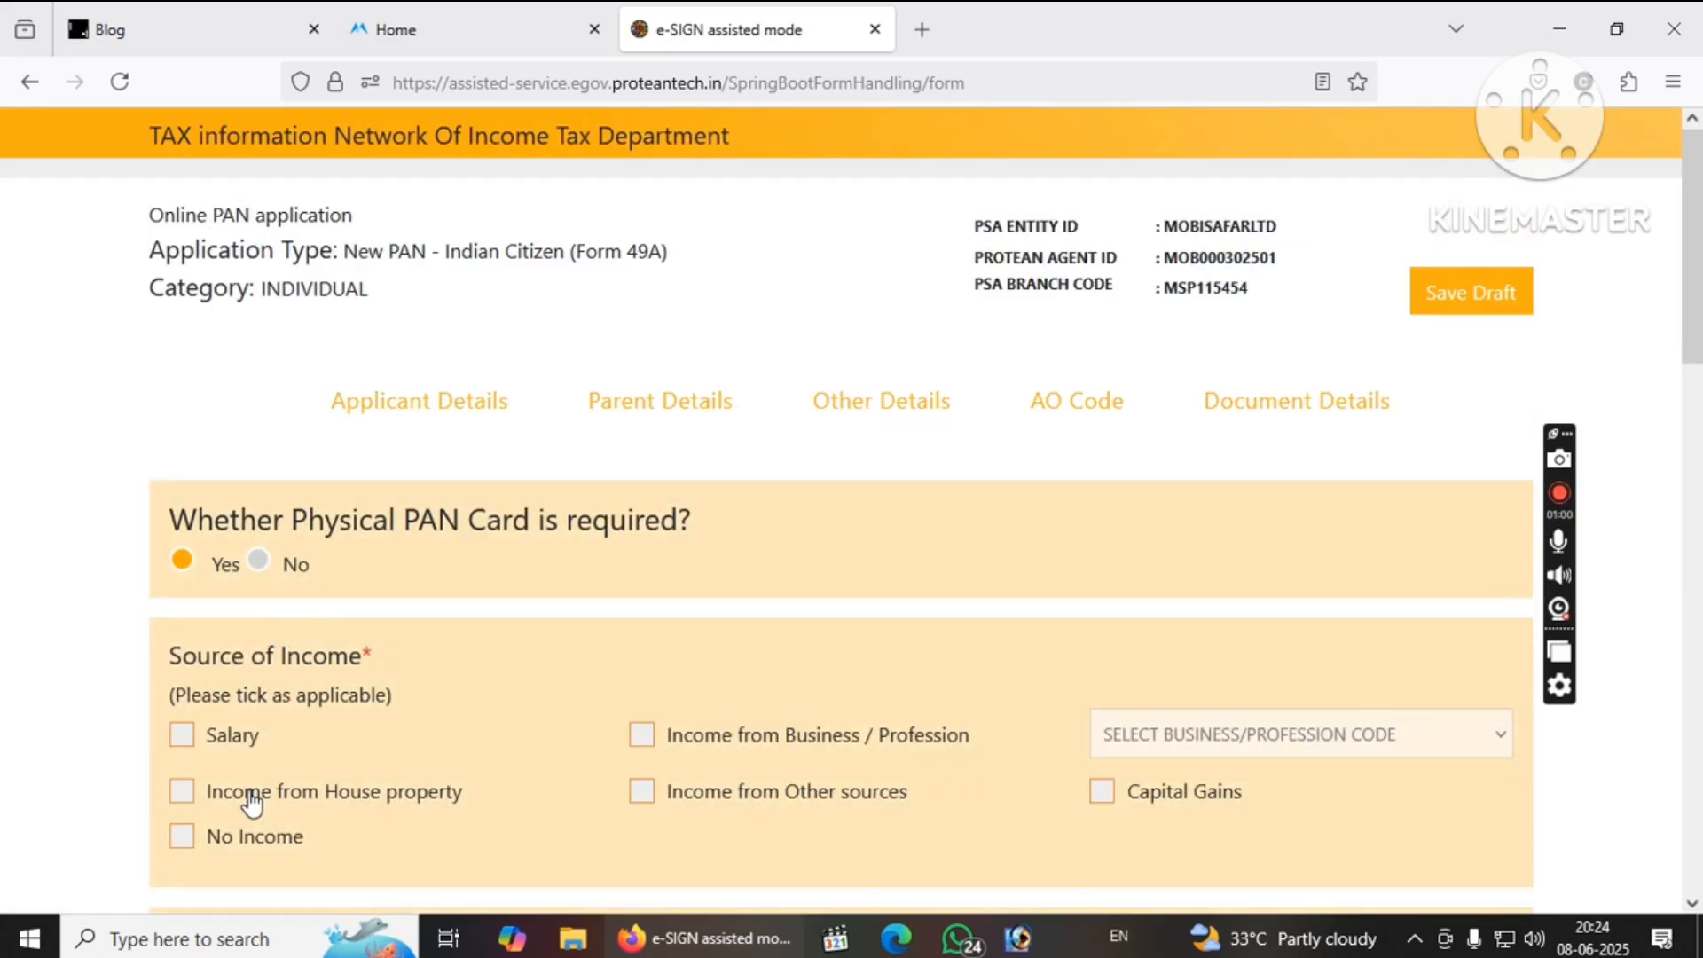
left_click(212, 843)
left_click_drag(1695, 330, 1610, 434)
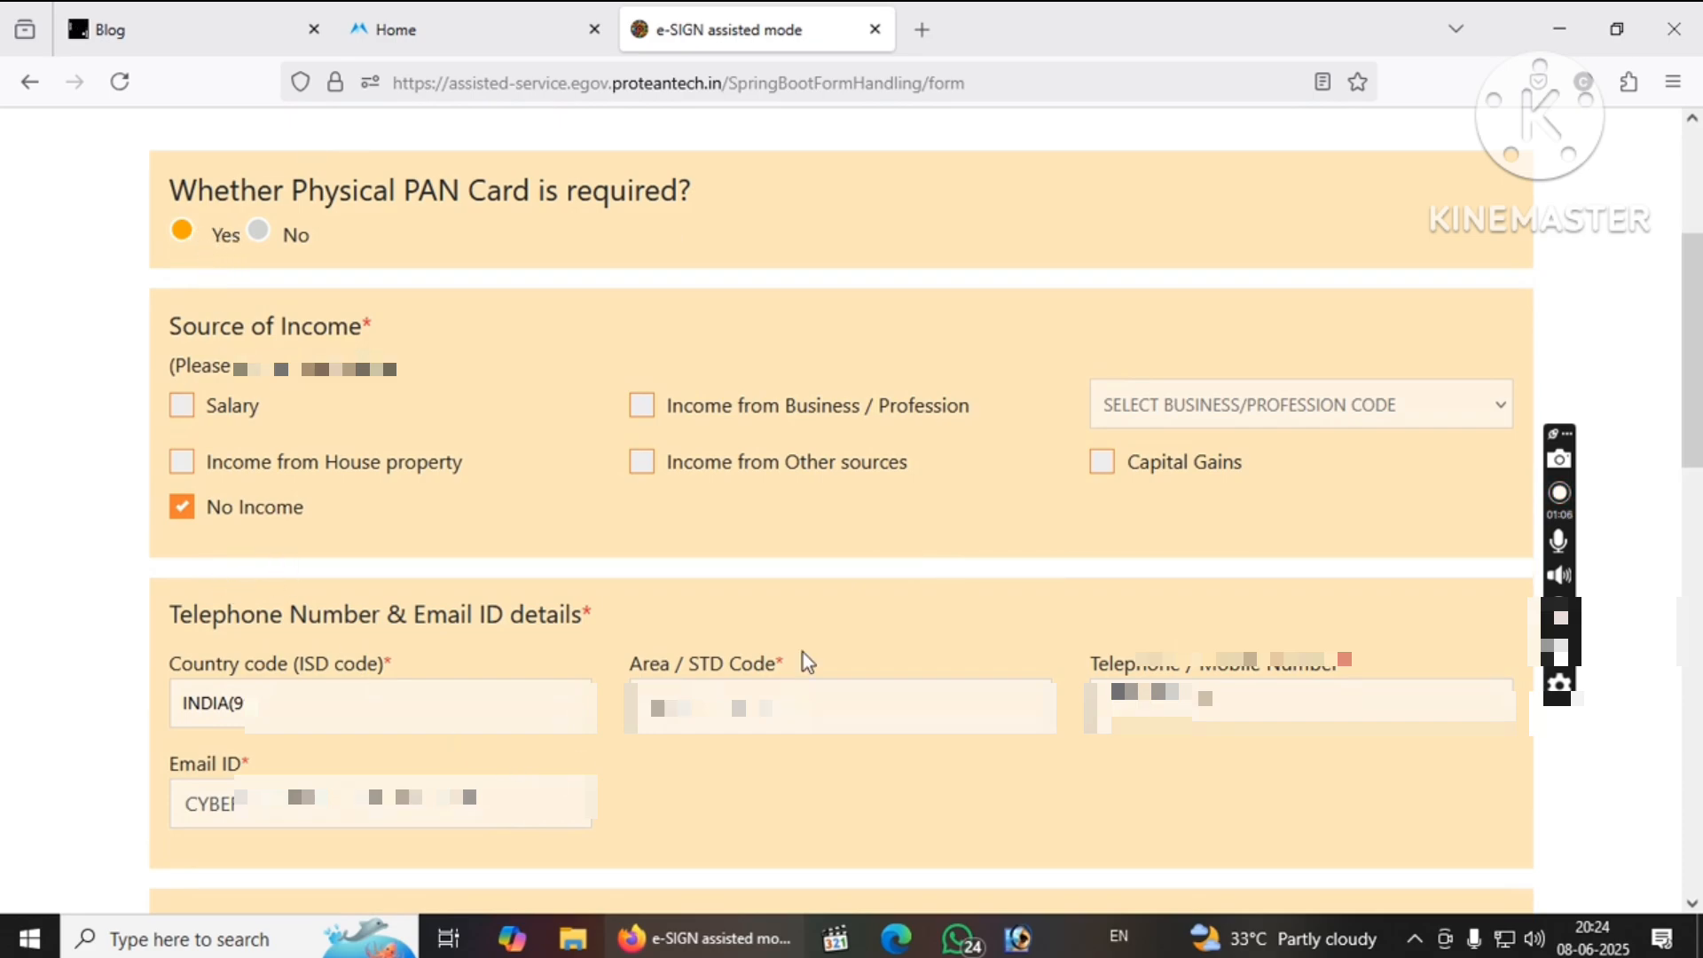
left_click(763, 689)
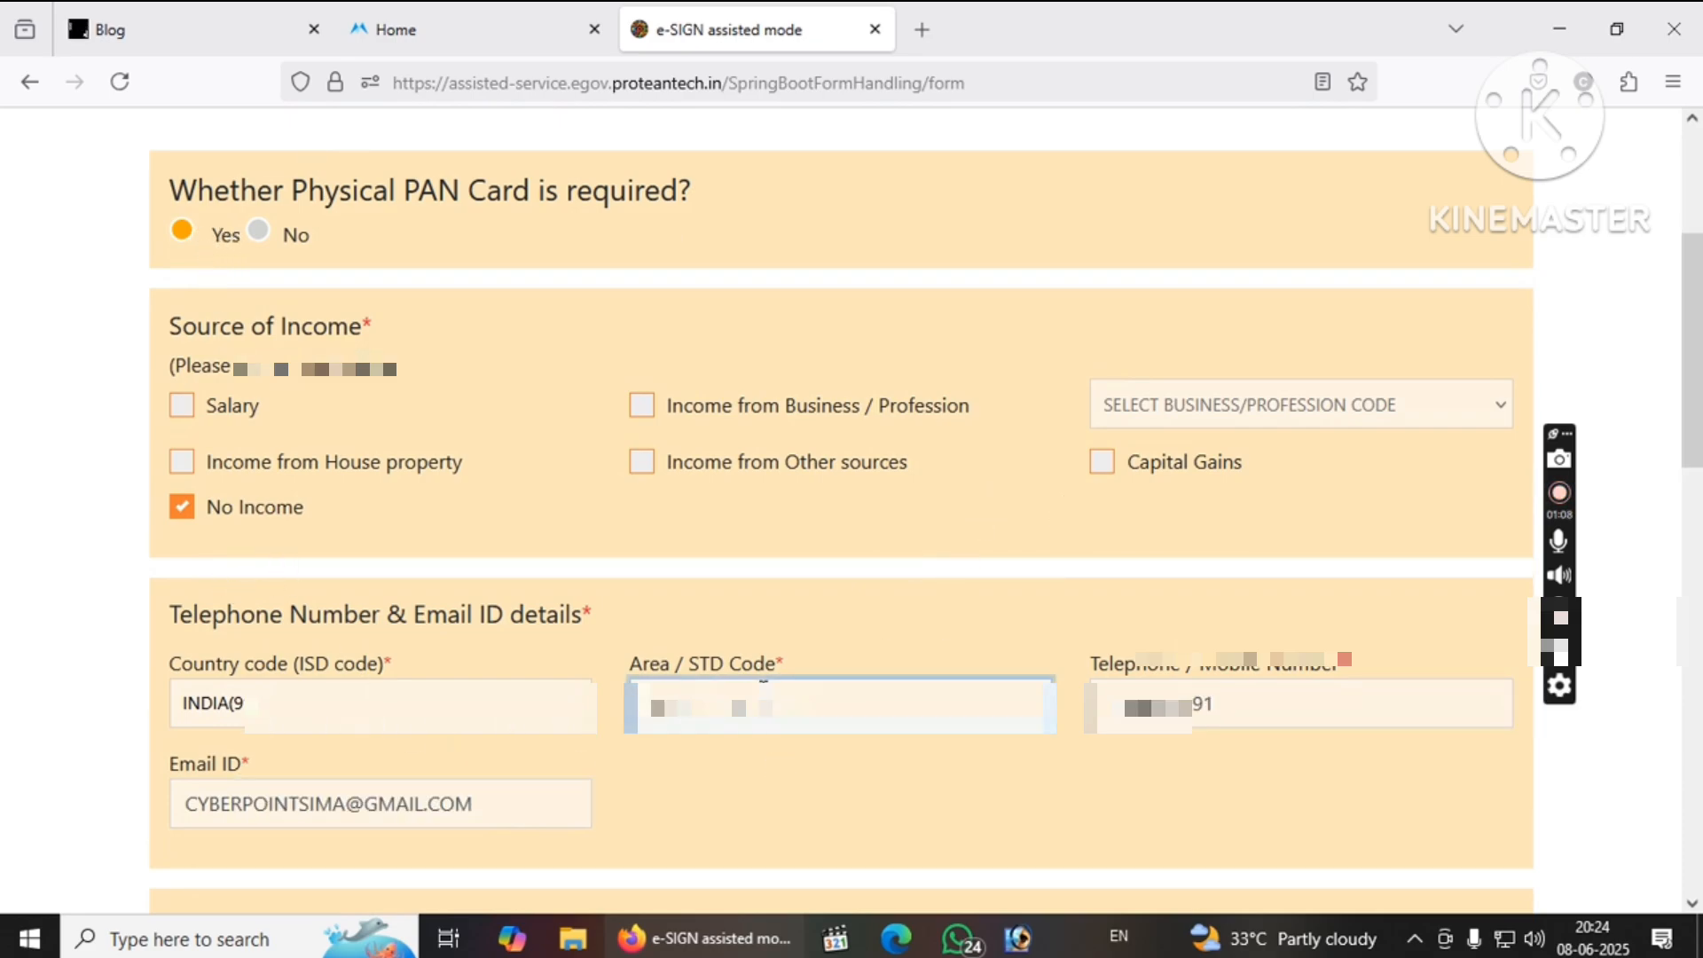
type("91")
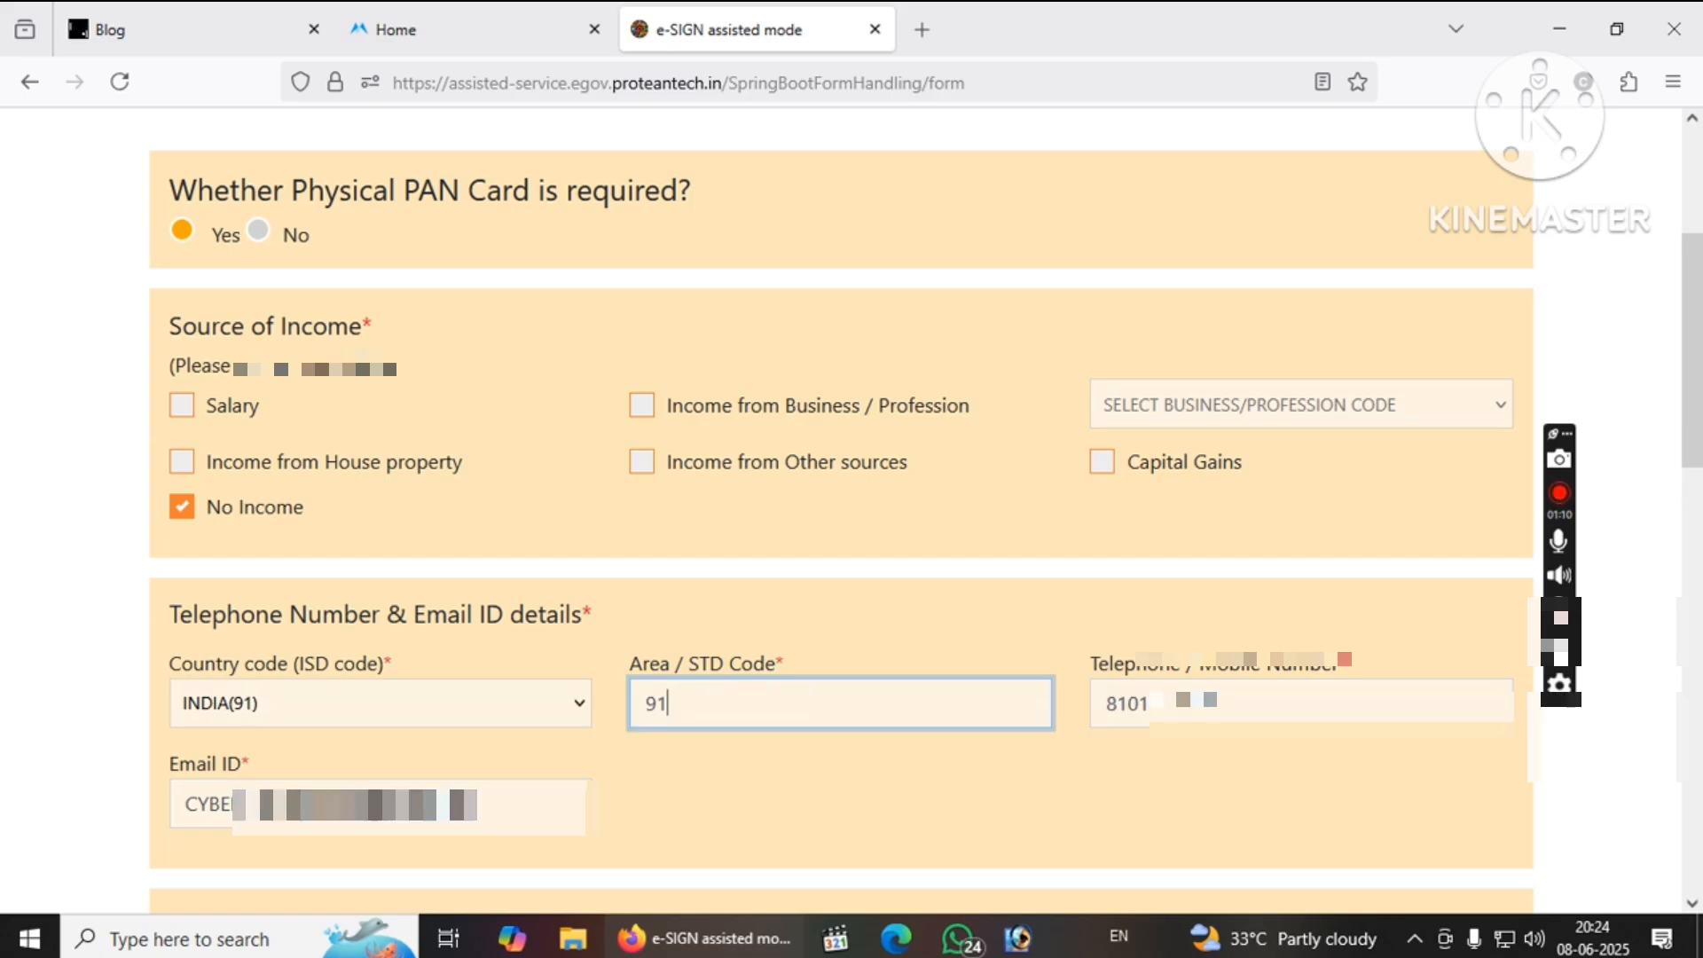
left_click(727, 816)
left_click(1169, 708)
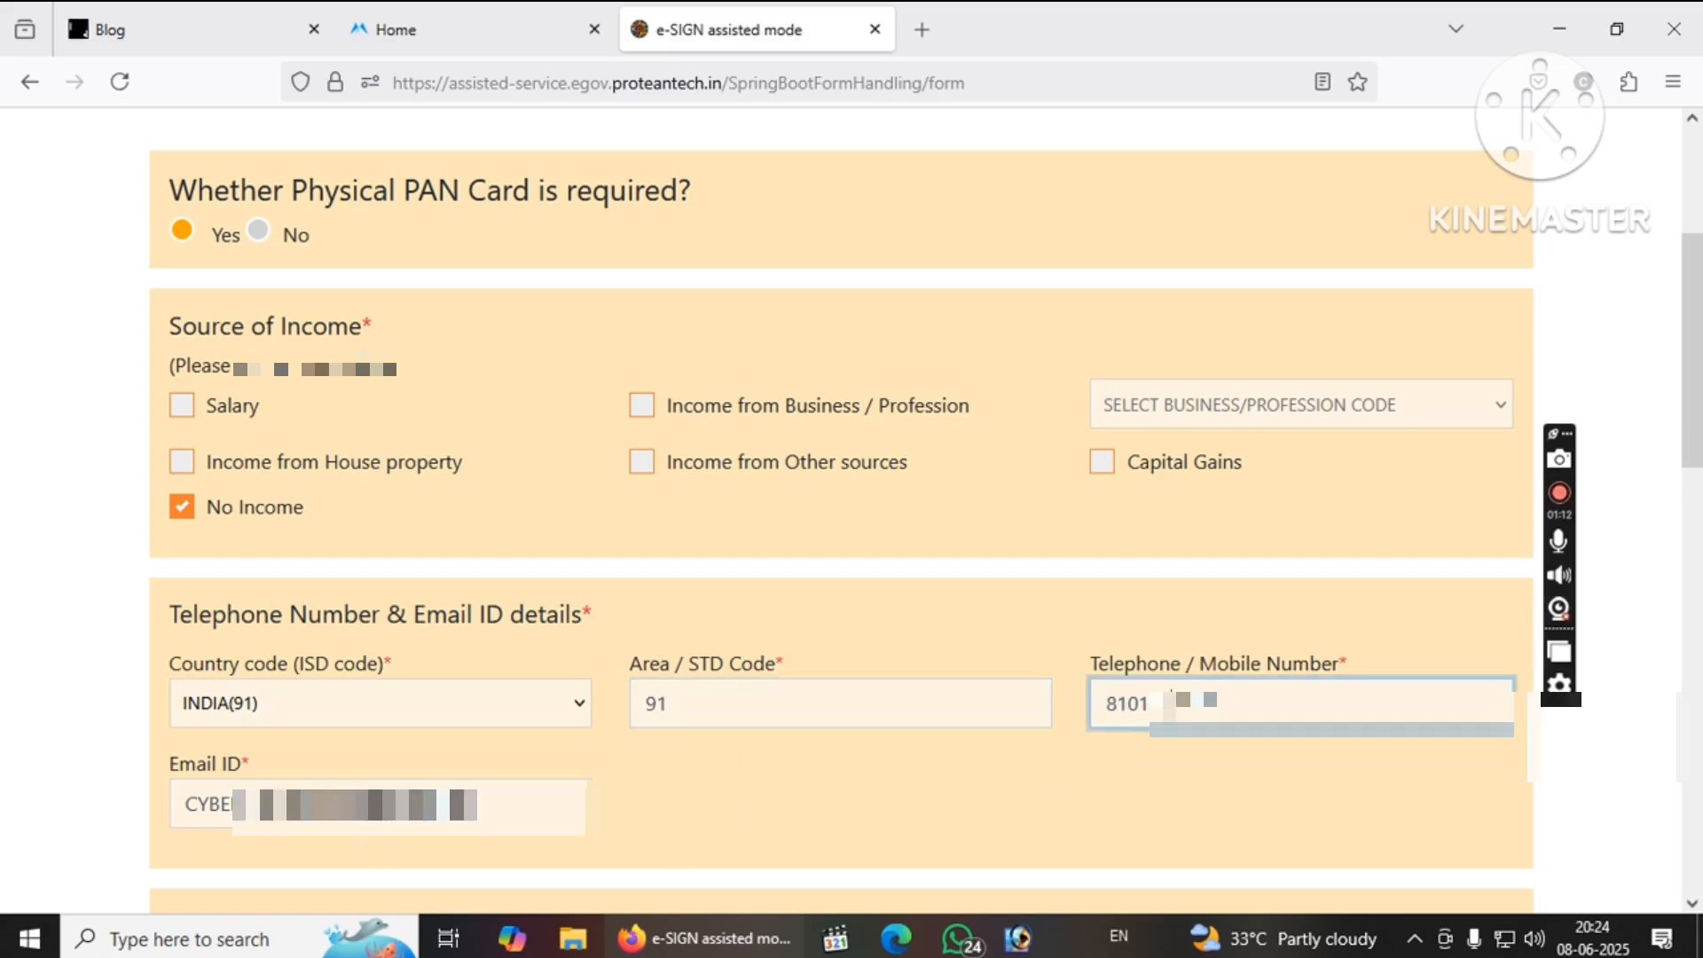
left_click(515, 804)
scroll(837, 509, "down", 5)
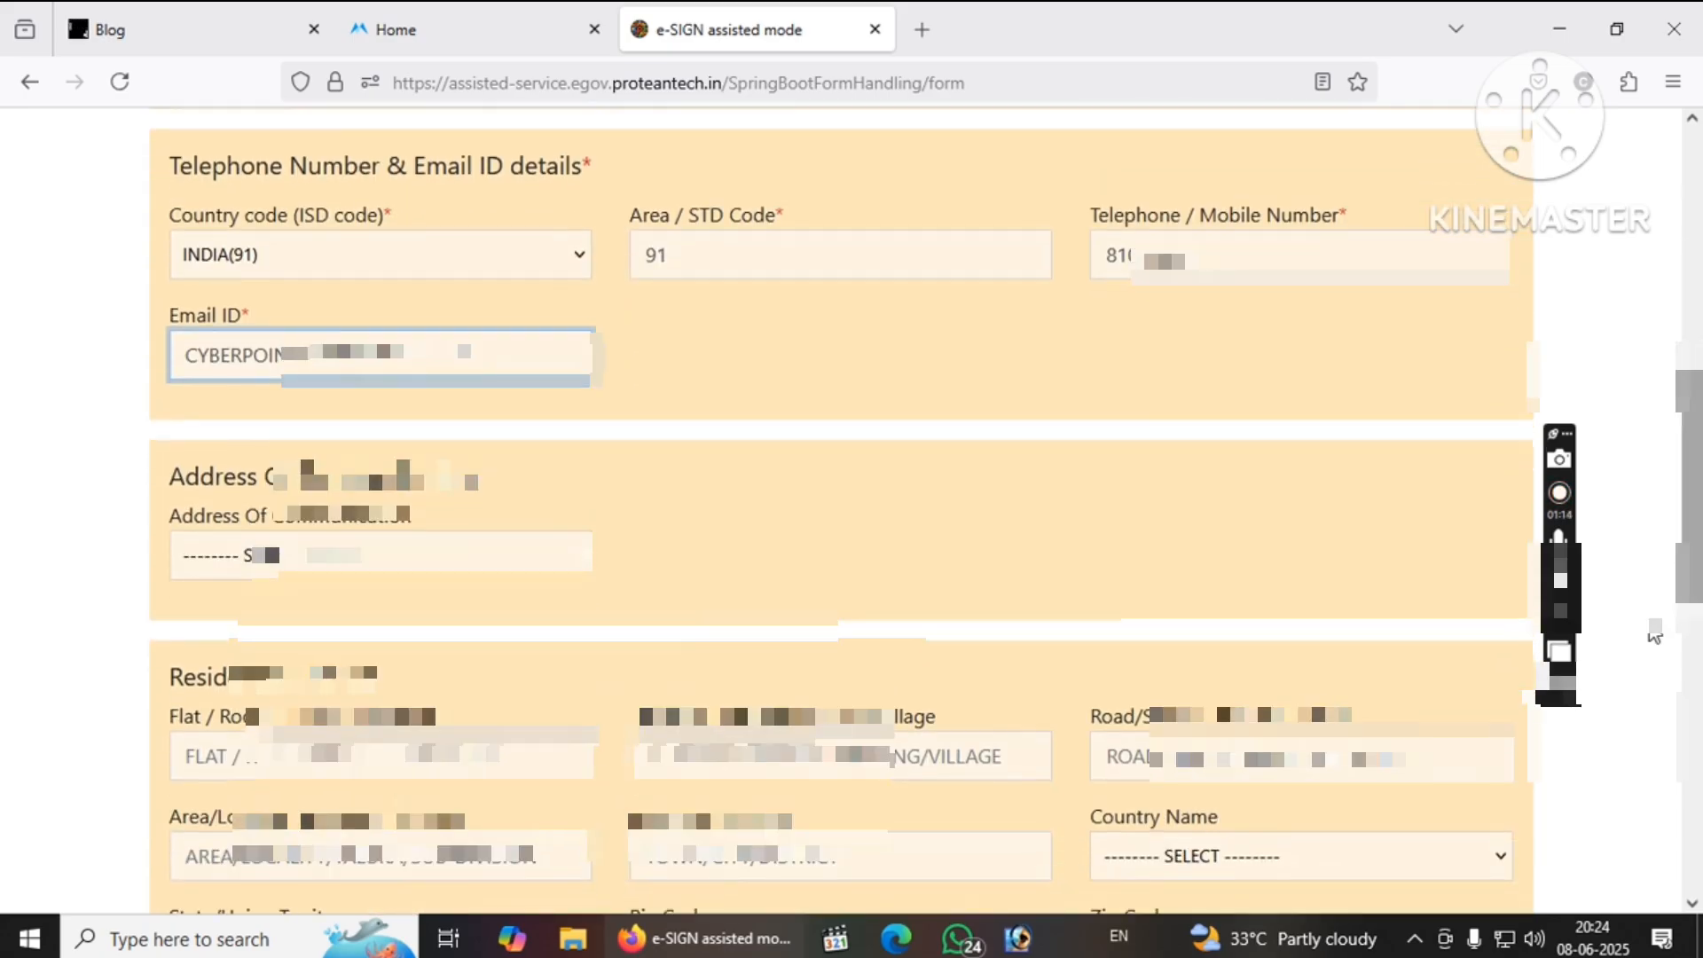
Choose RESIDENCE as communication address and fill in the flat, building, road, locality and town fields.
left_click(324, 568)
left_click(266, 641)
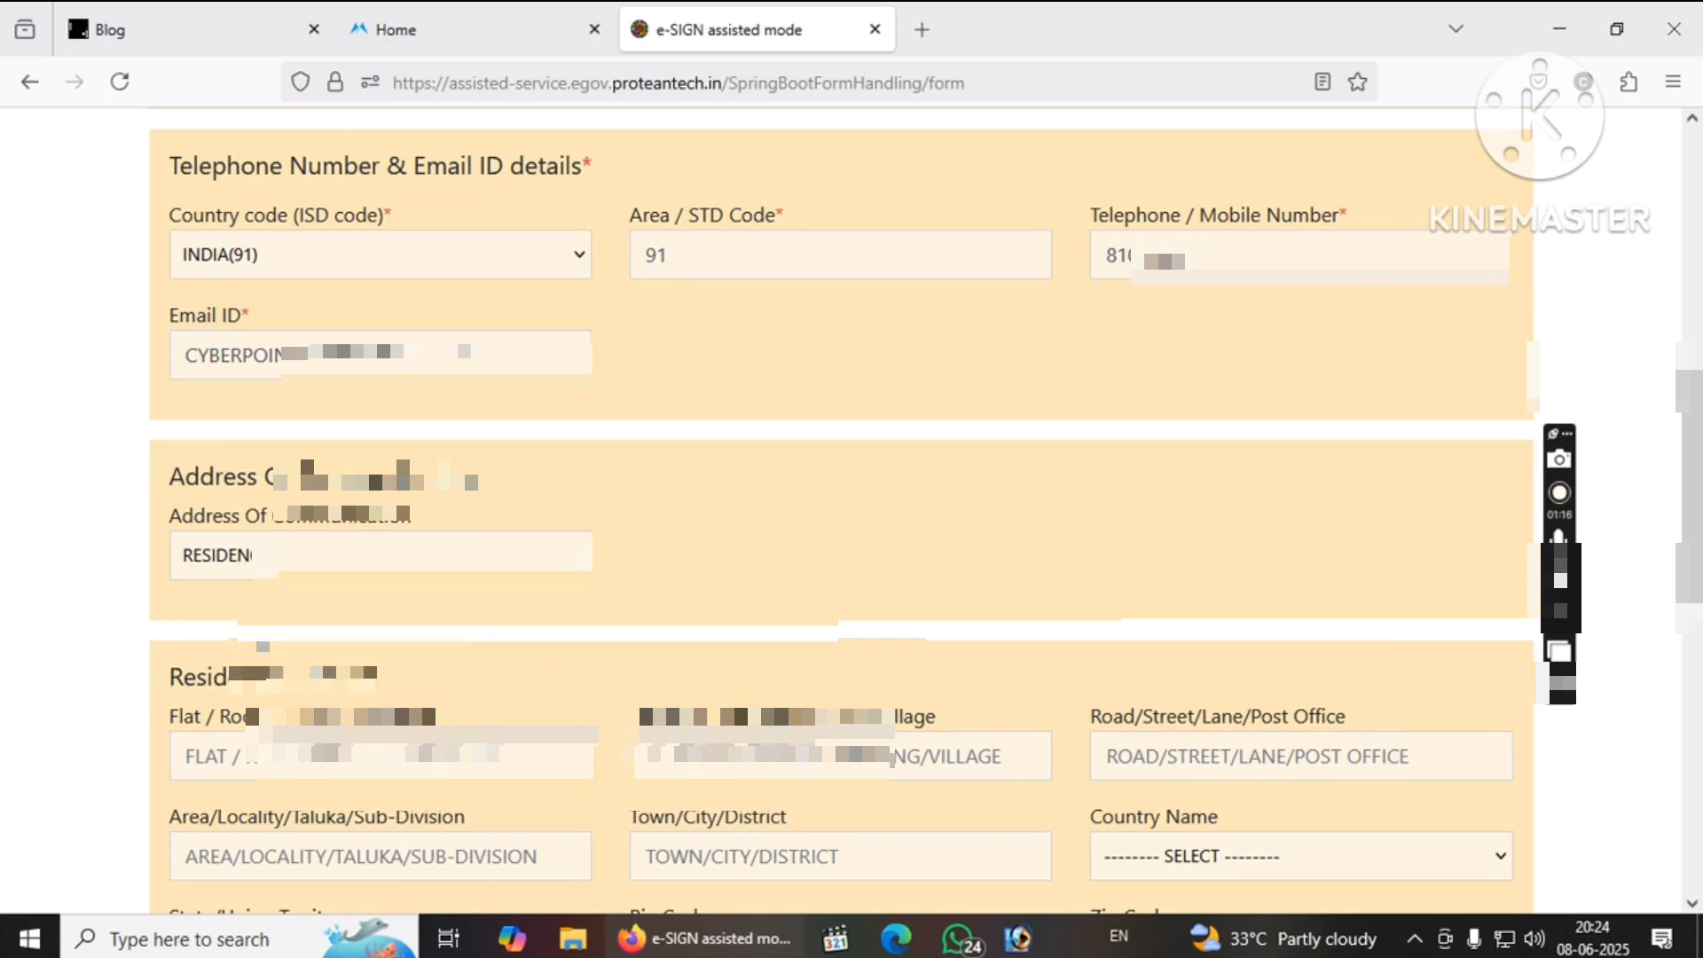
left_click(355, 756)
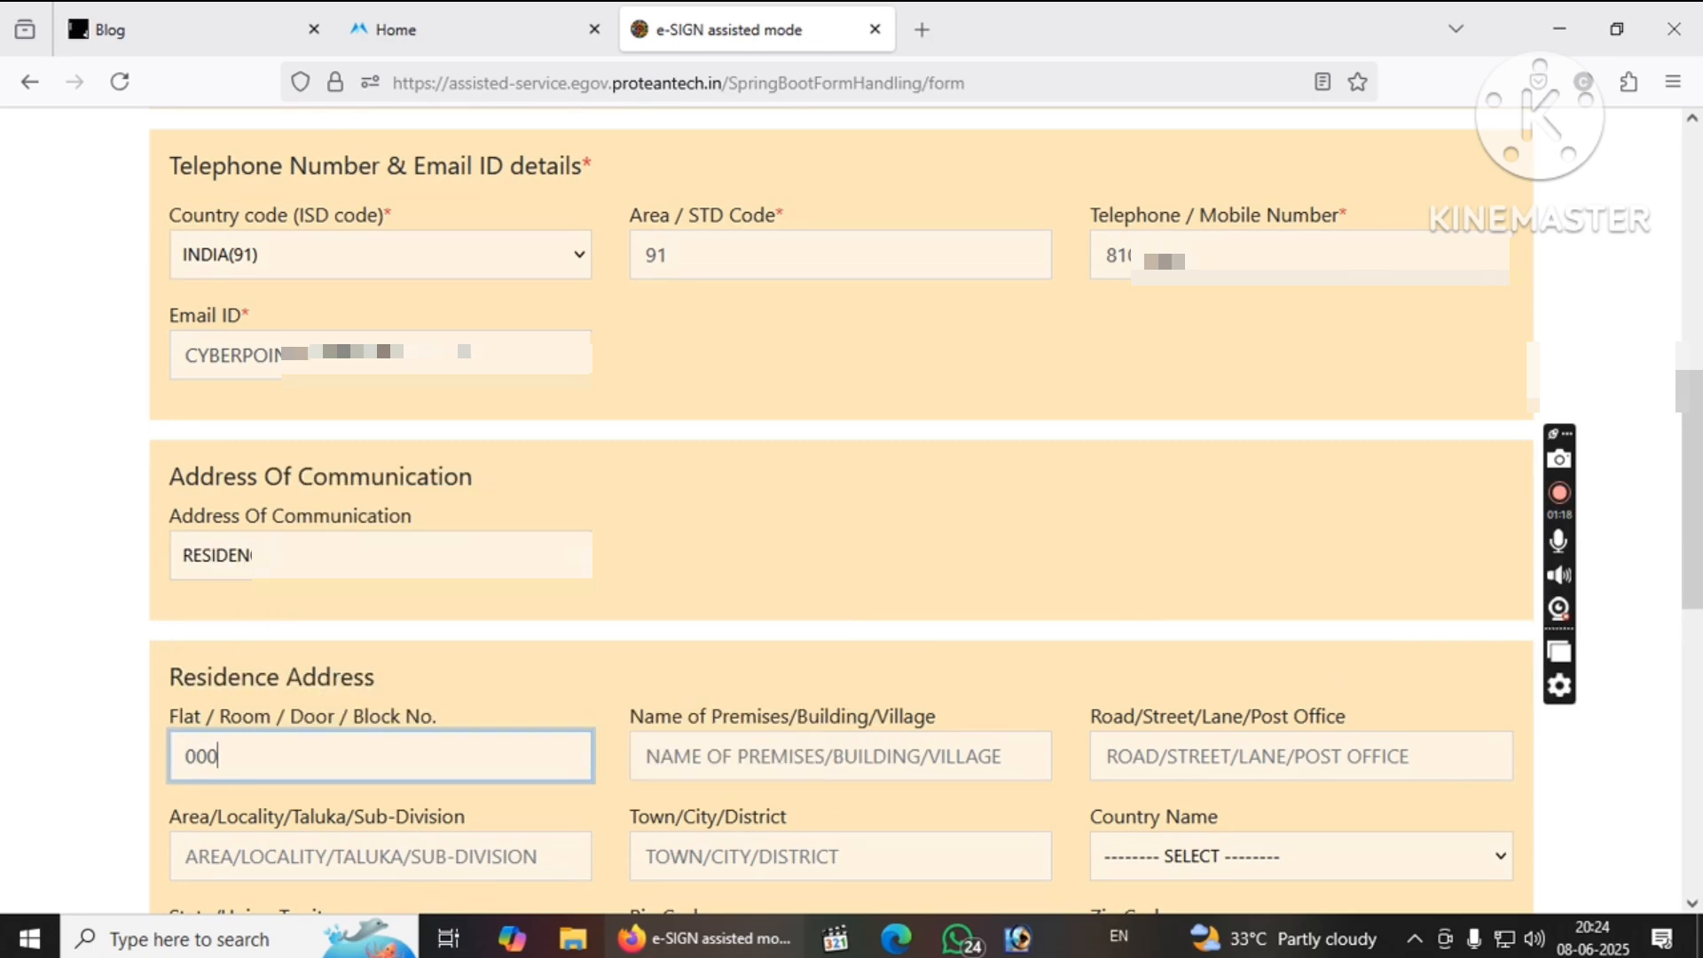
key("Tab")
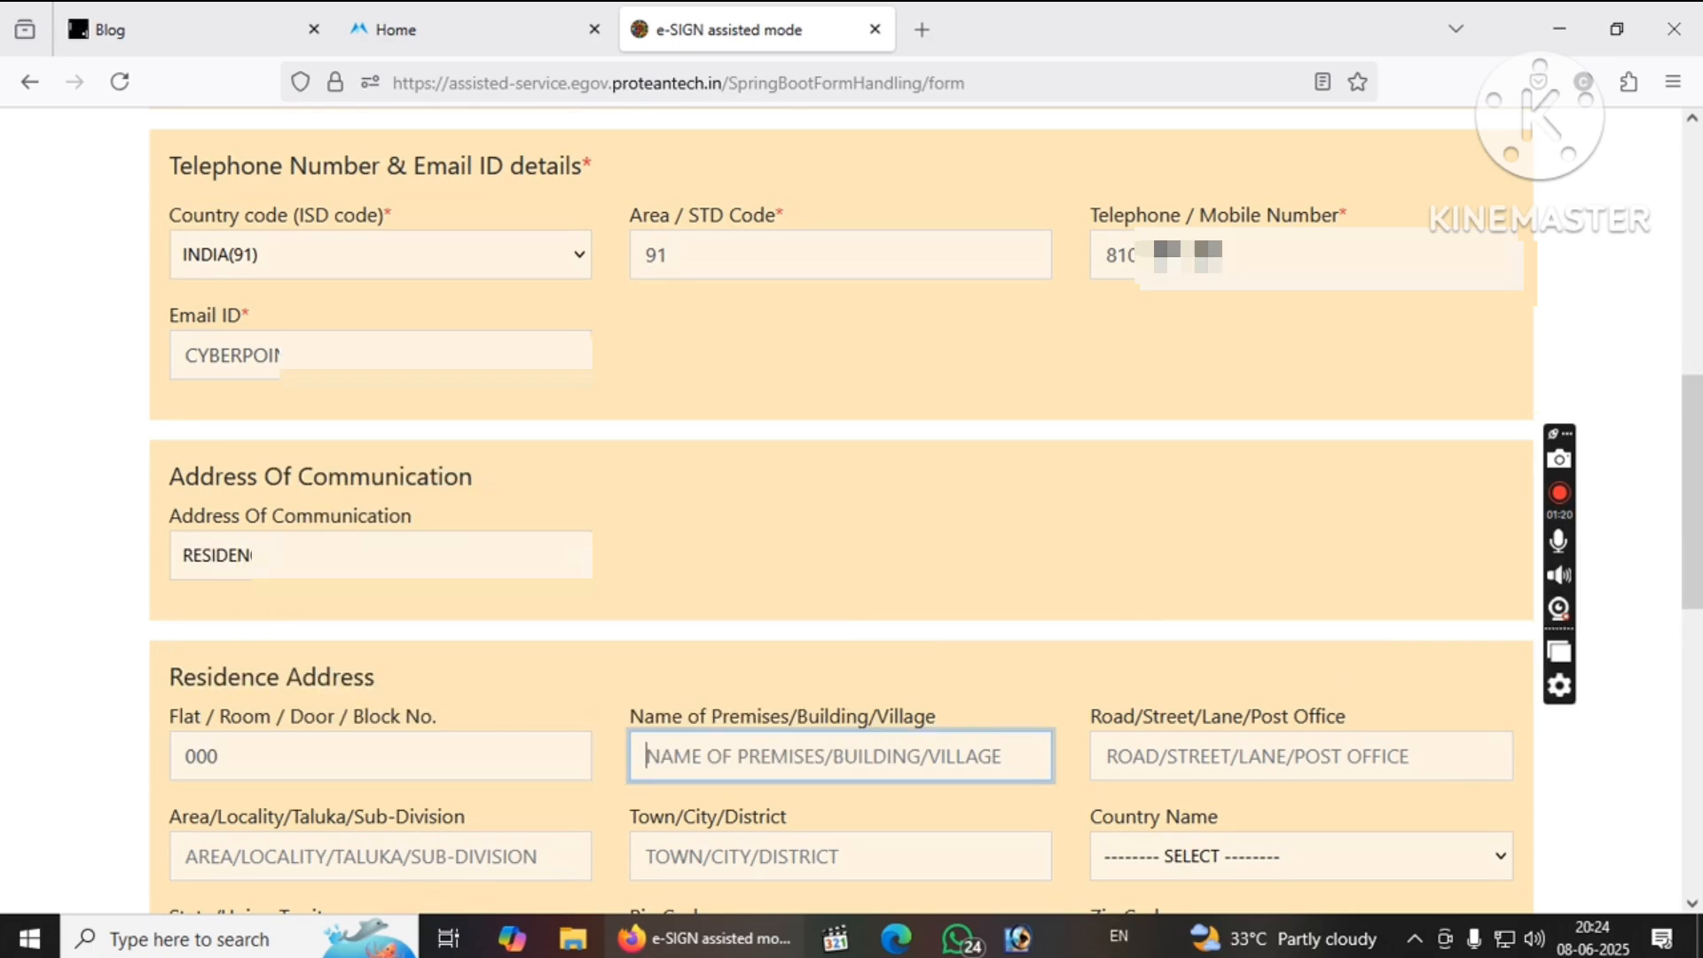
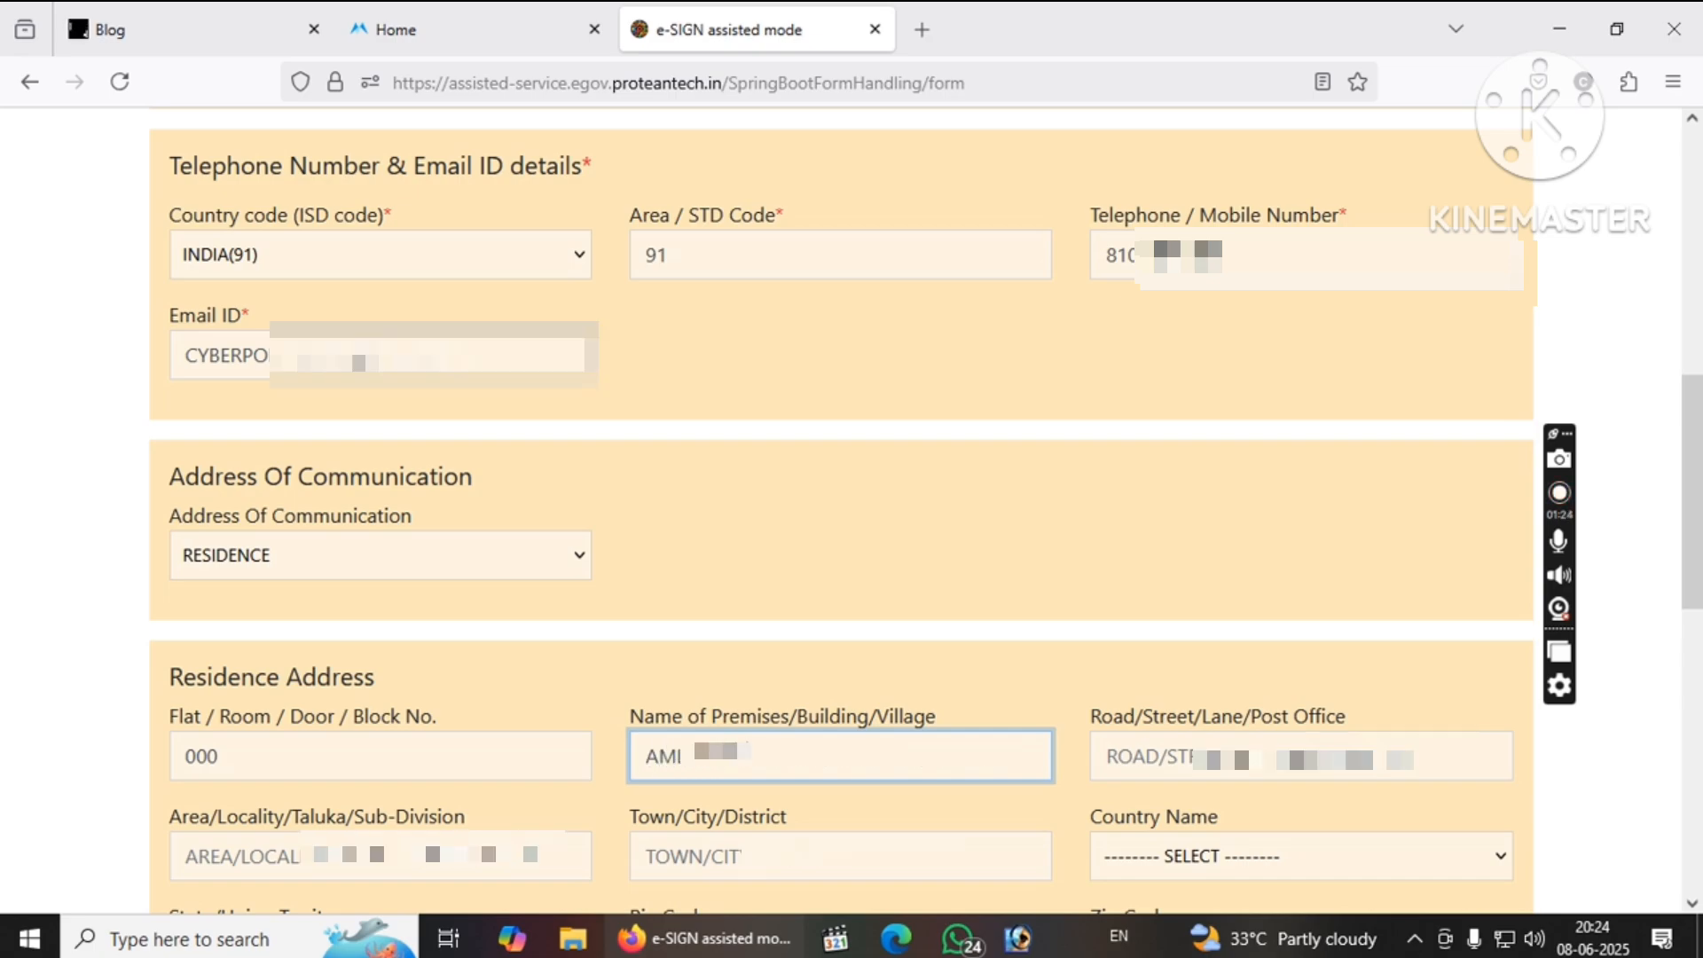
key("Tab")
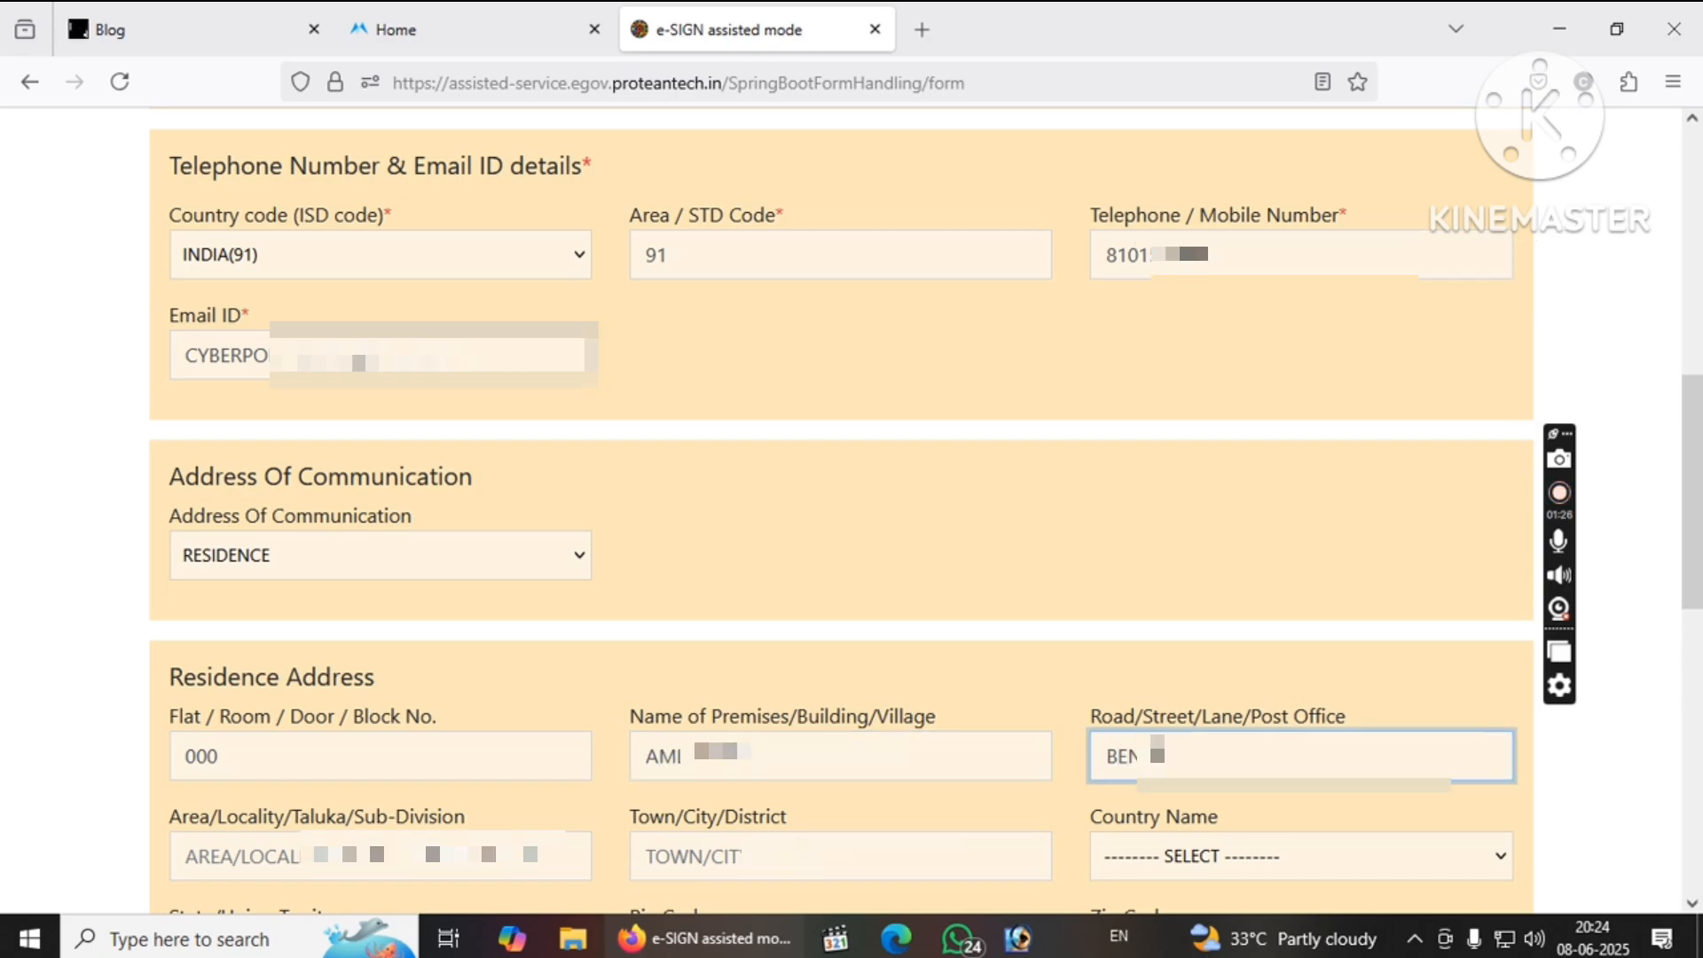
key("Tab")
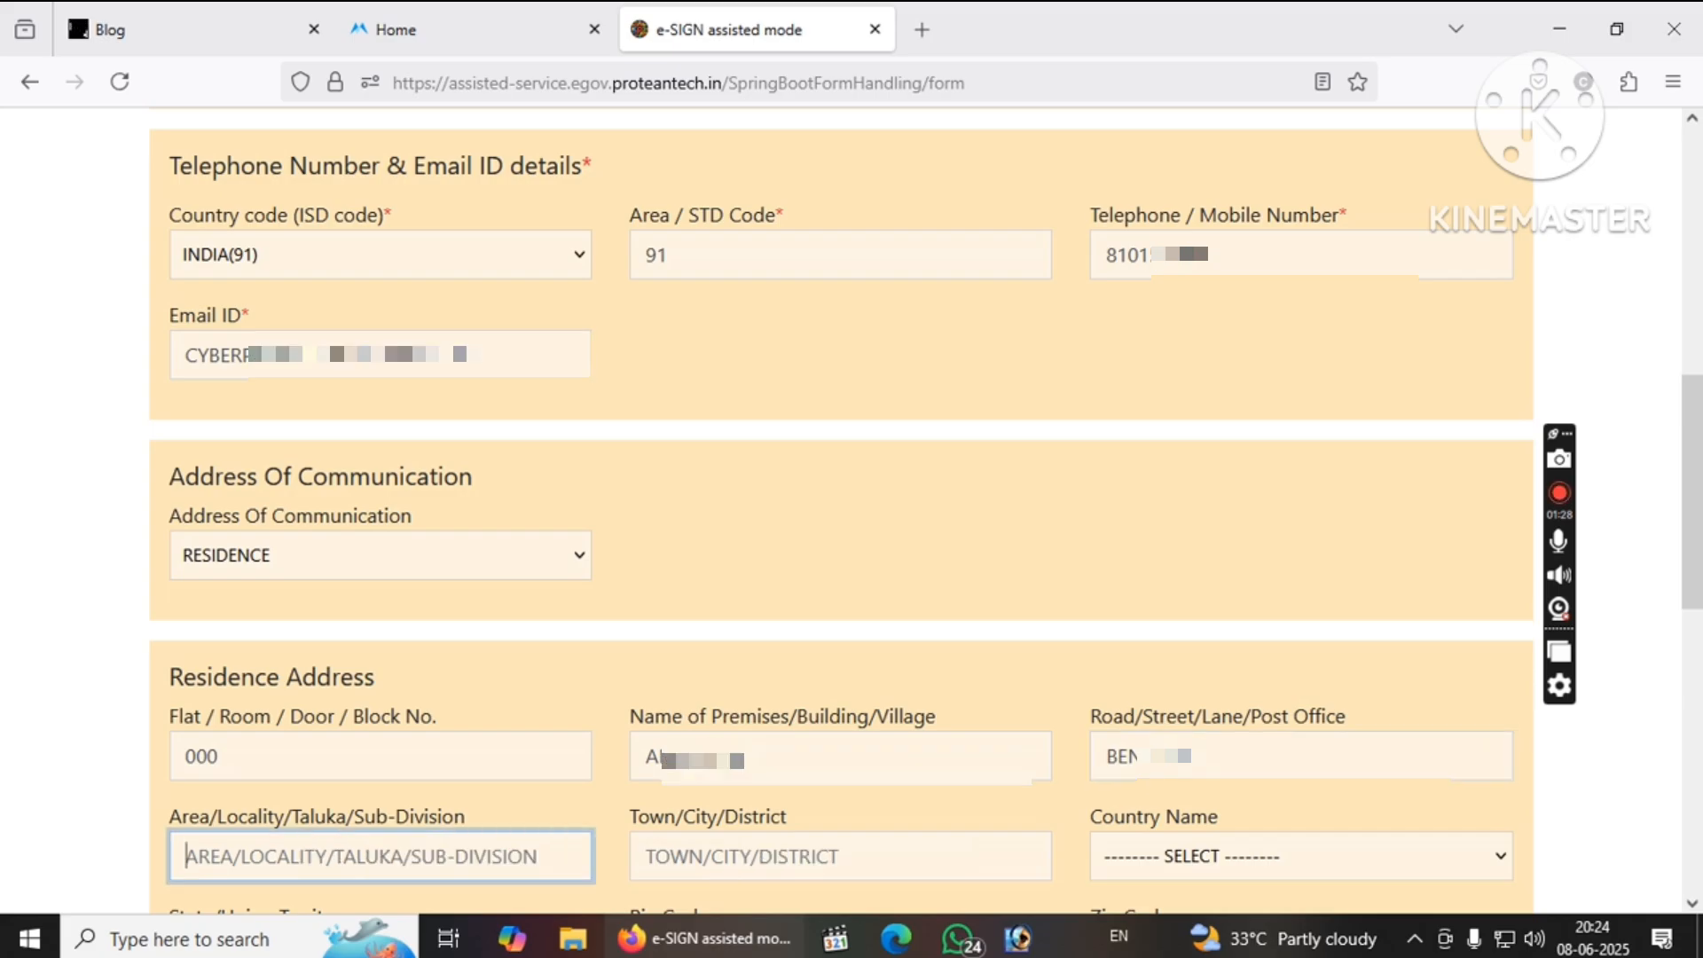
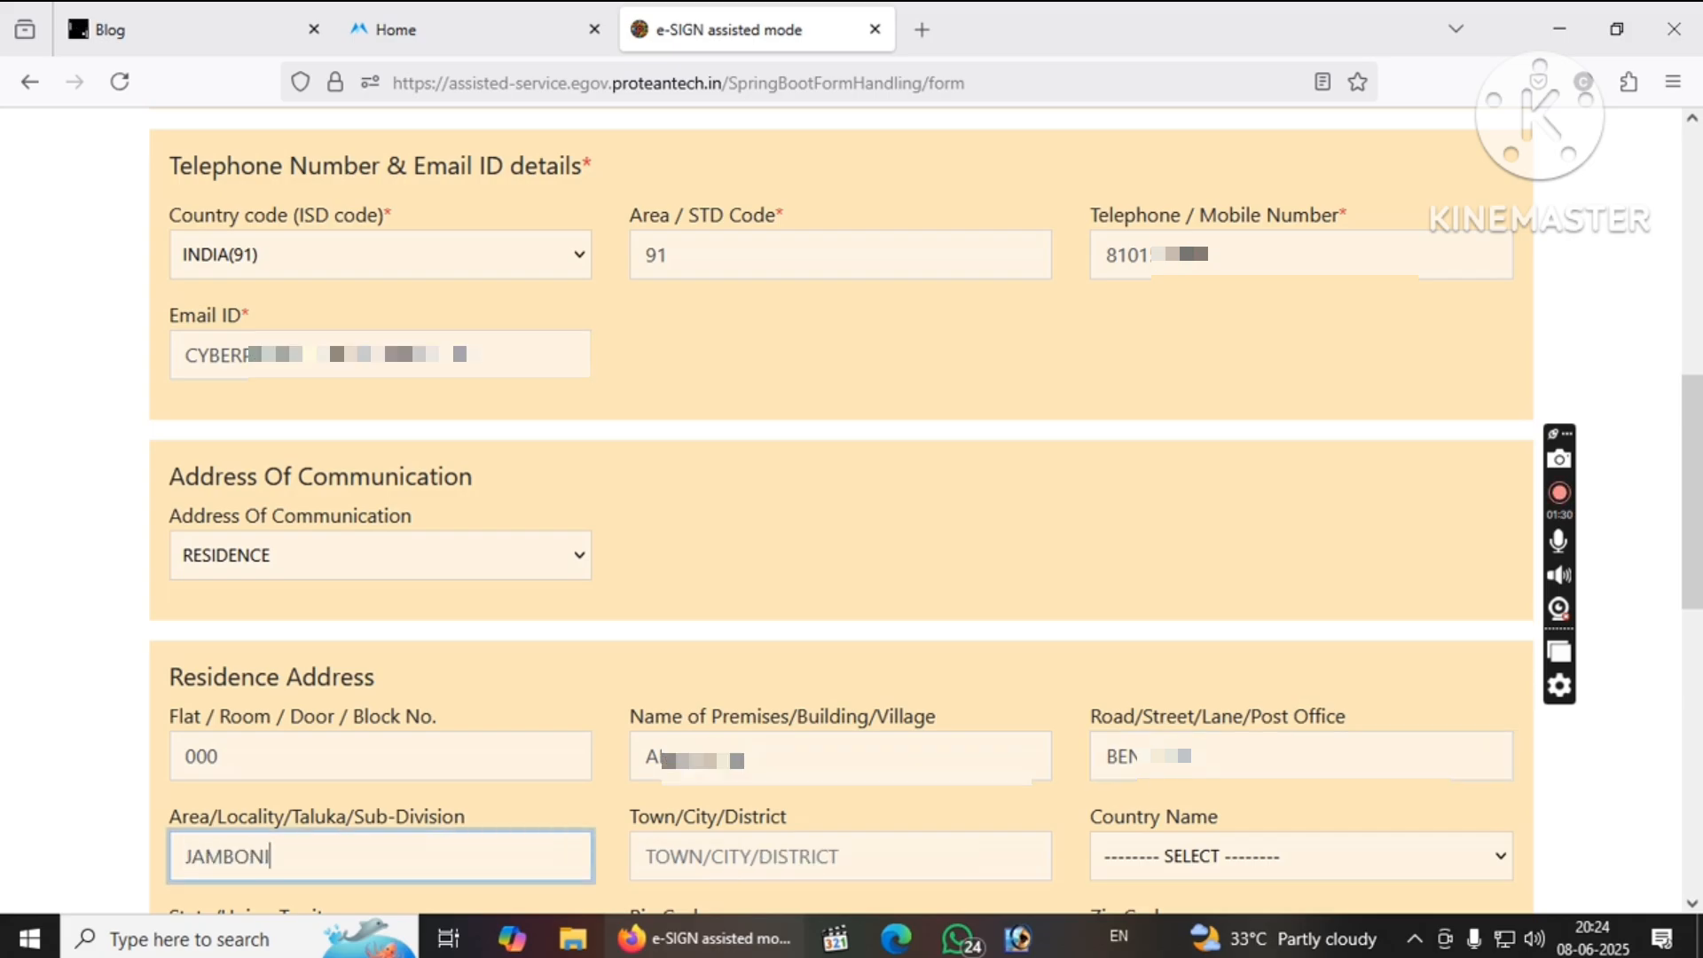
key("Tab")
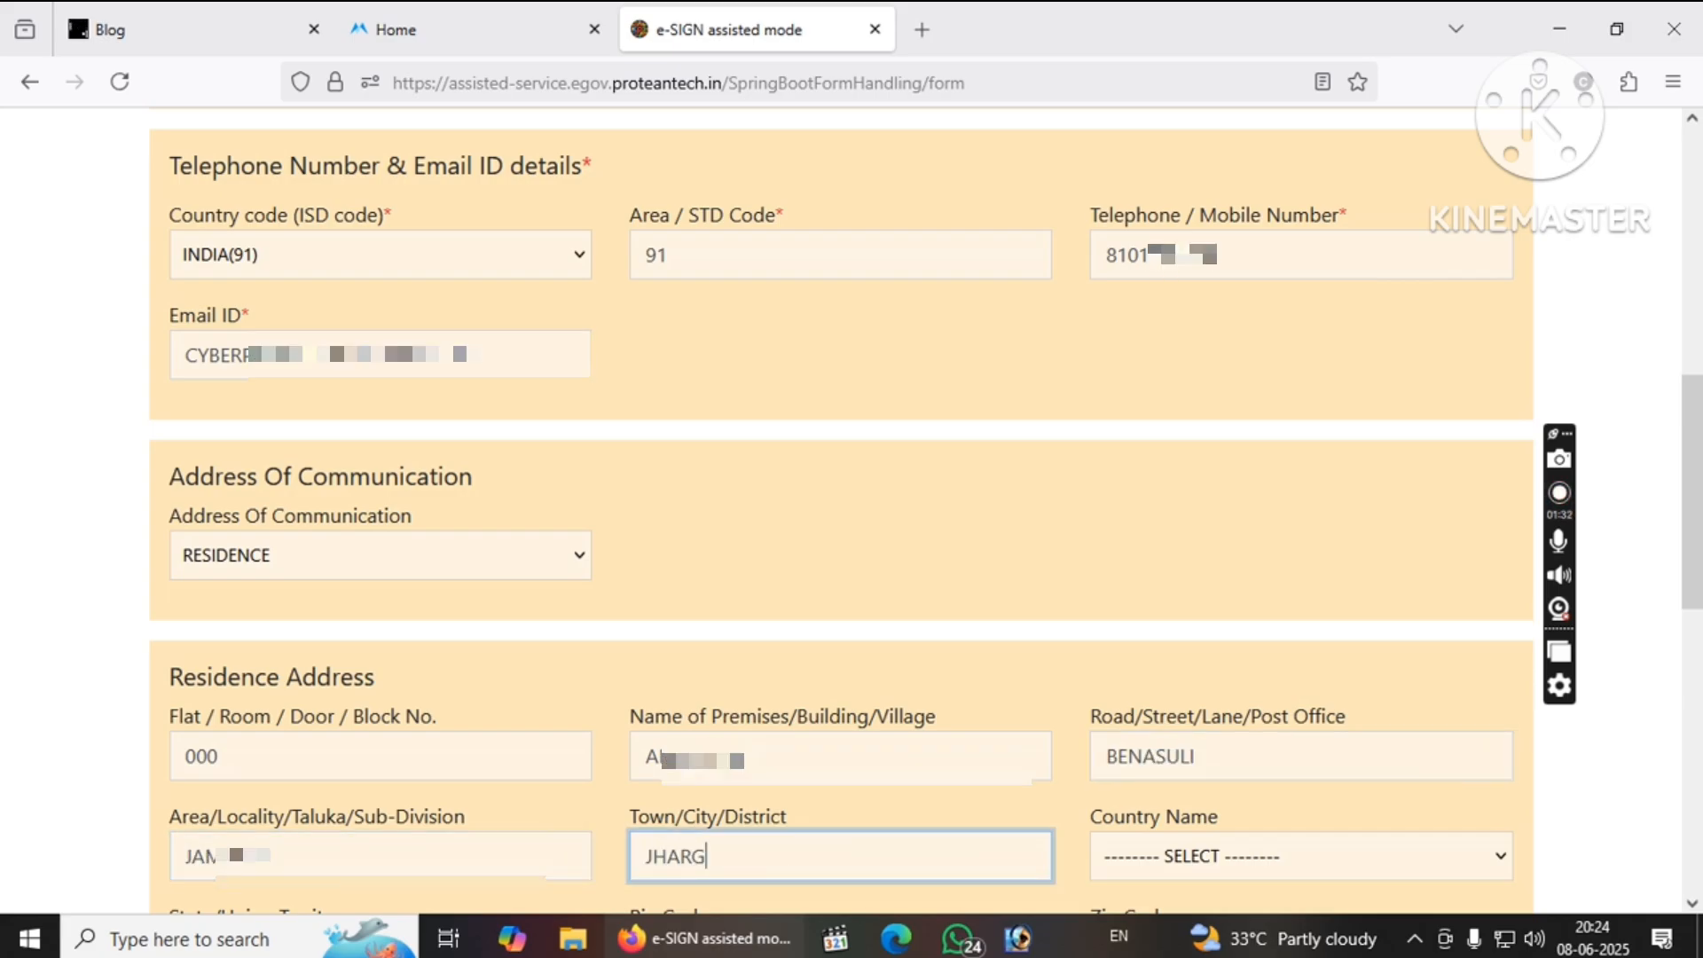
key("Tab")
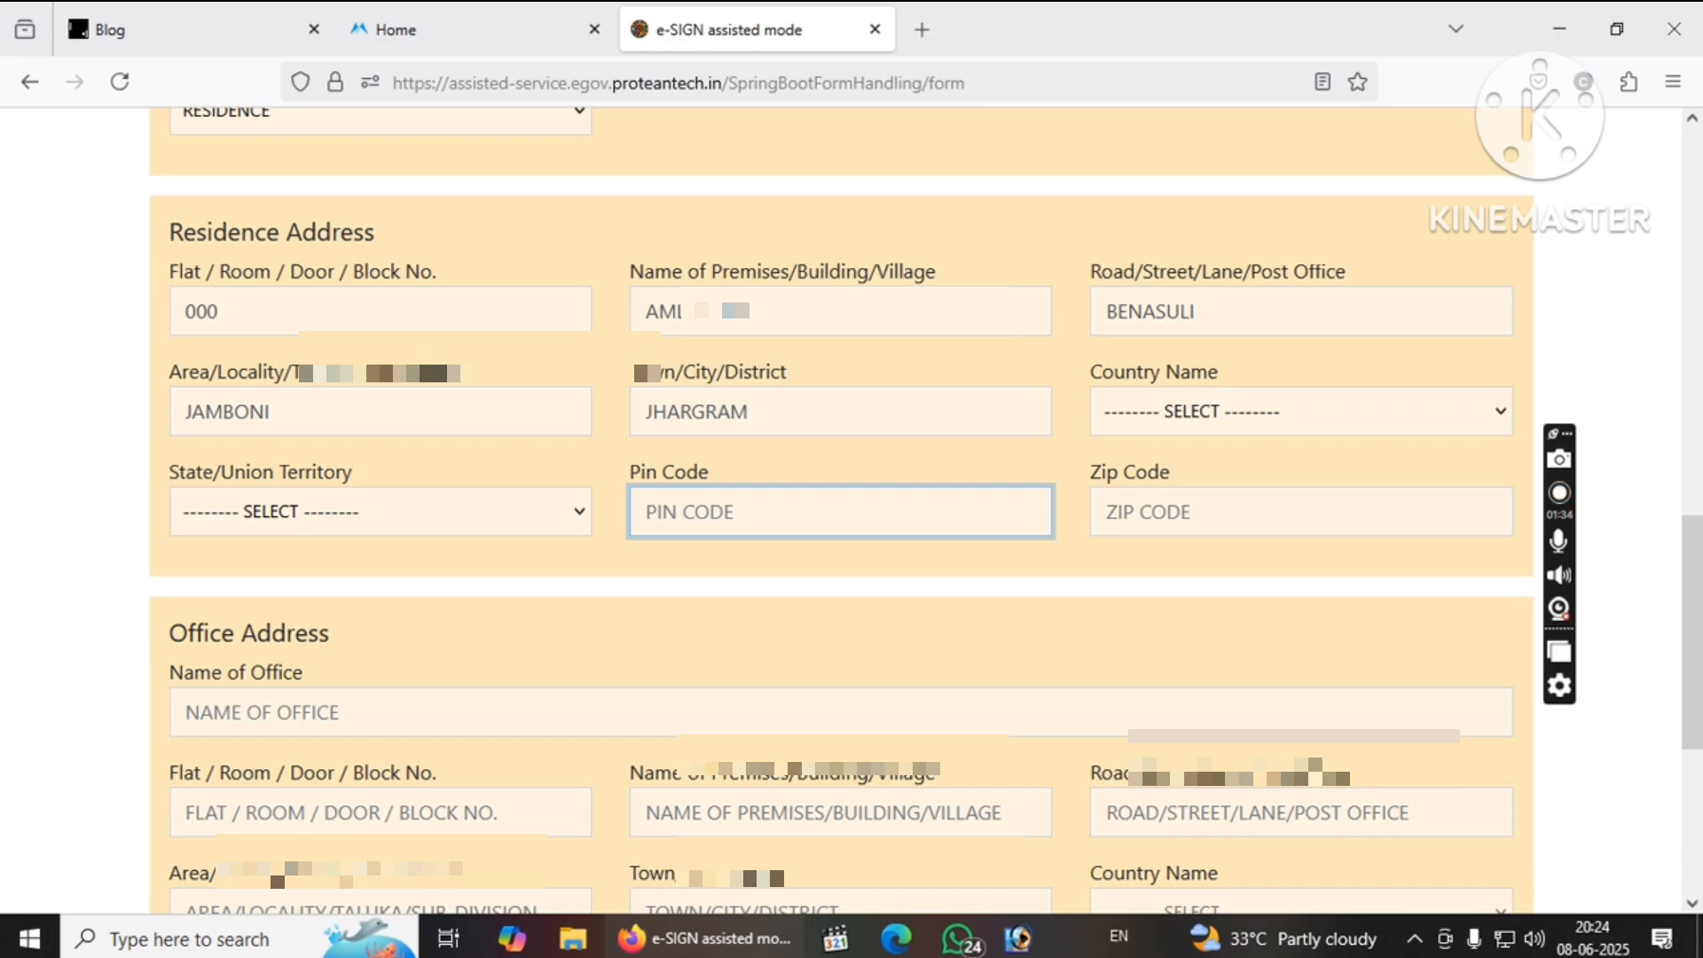
Select INDIA as the residence country and pick the state/union territory.
left_click(1135, 421)
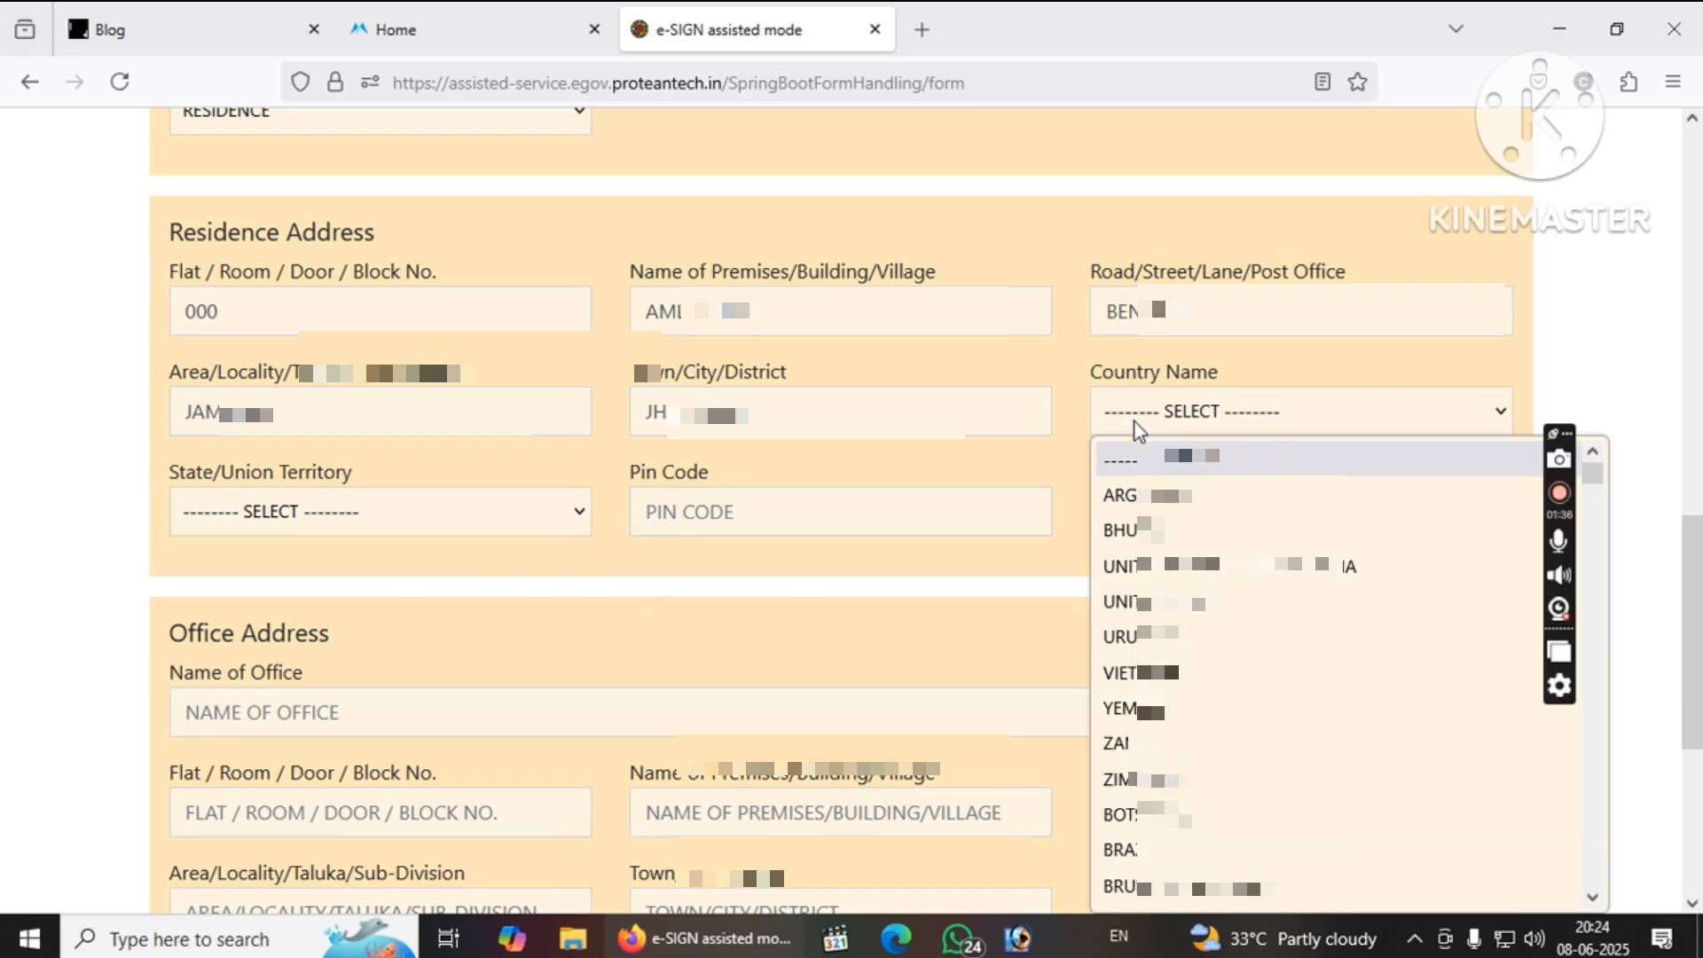
key("i")
key("n")
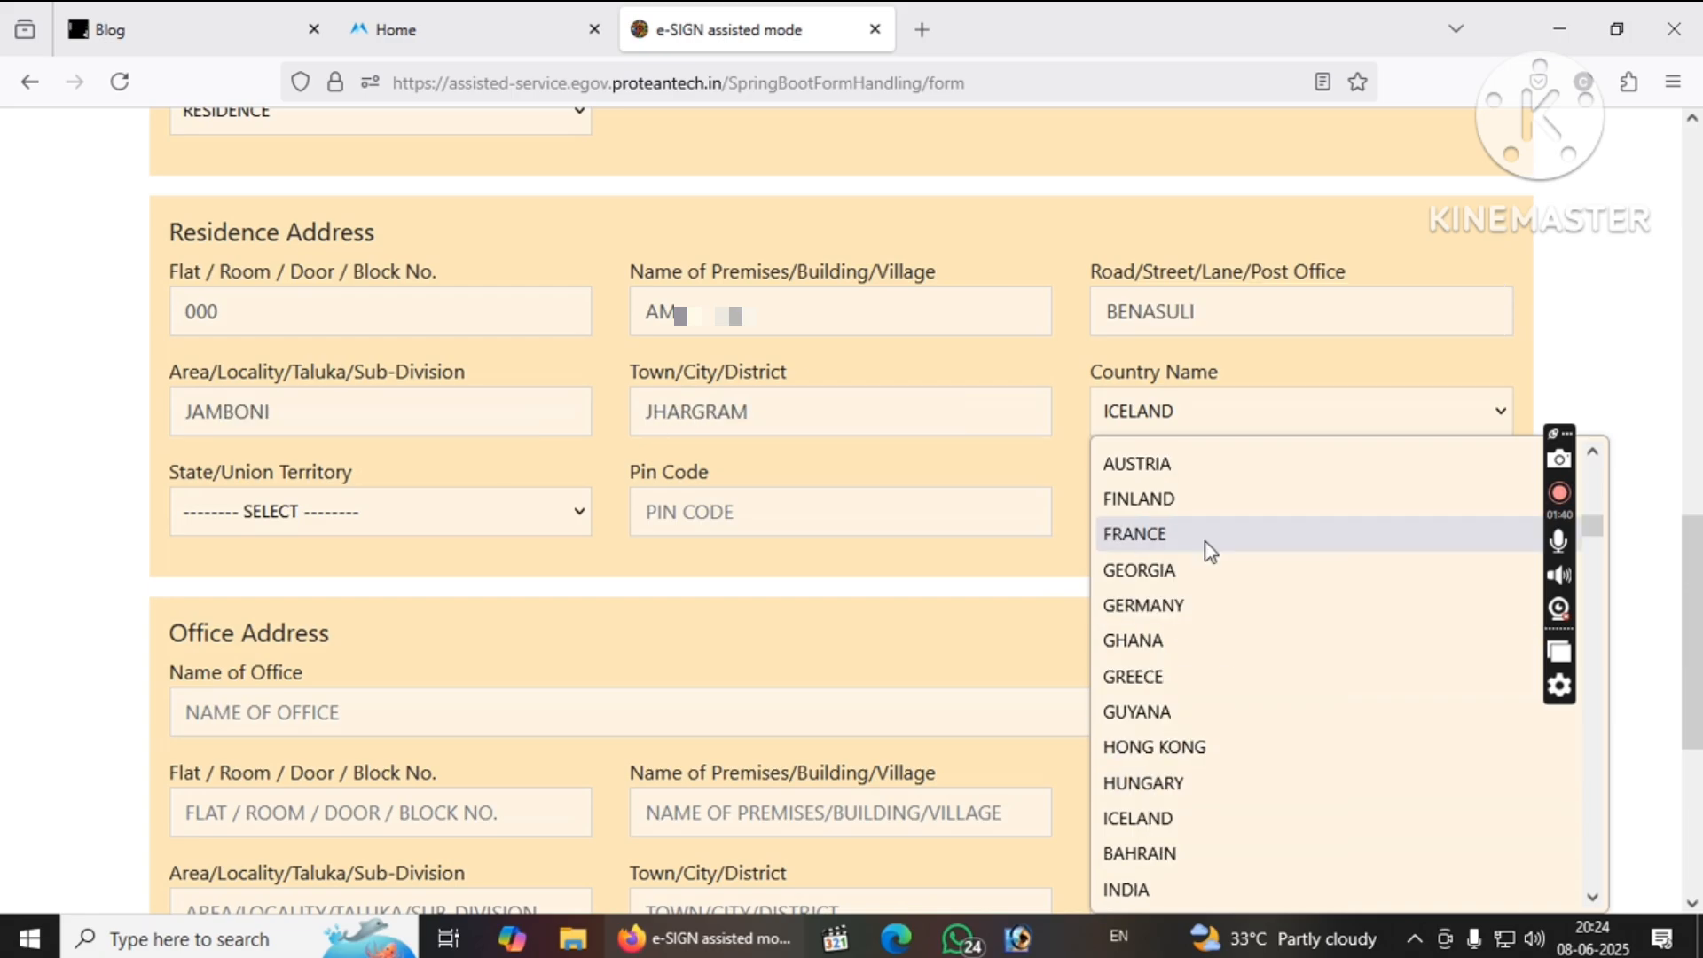
left_click(1206, 541)
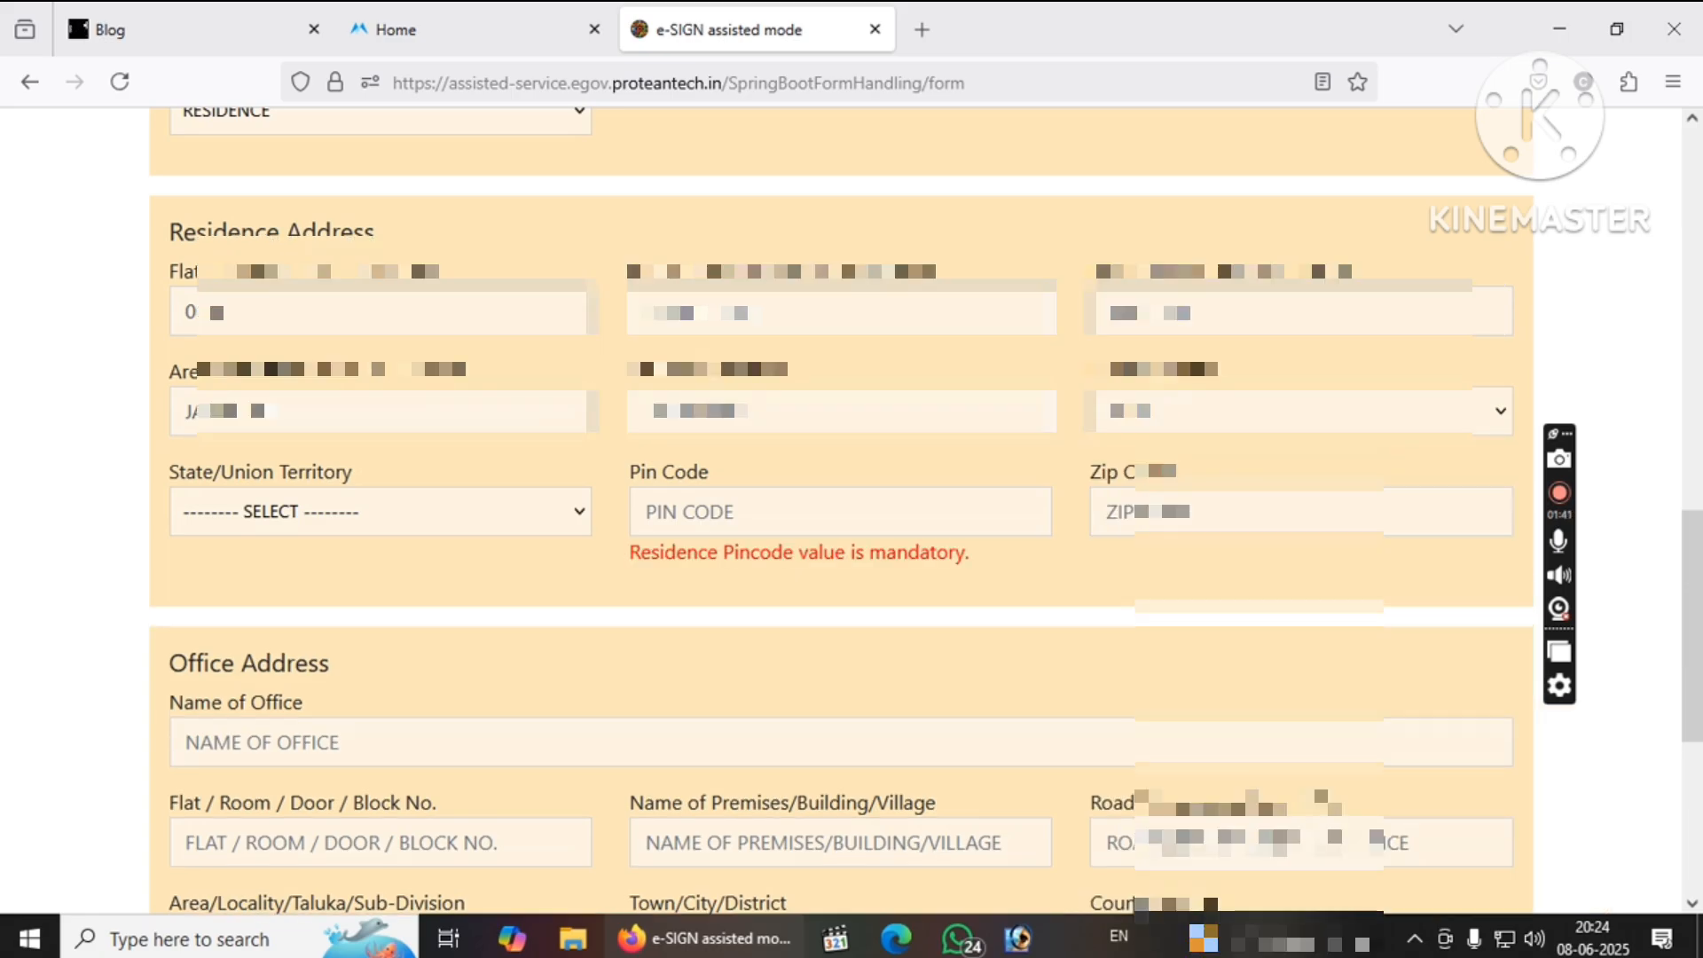
left_click(401, 512)
key("w")
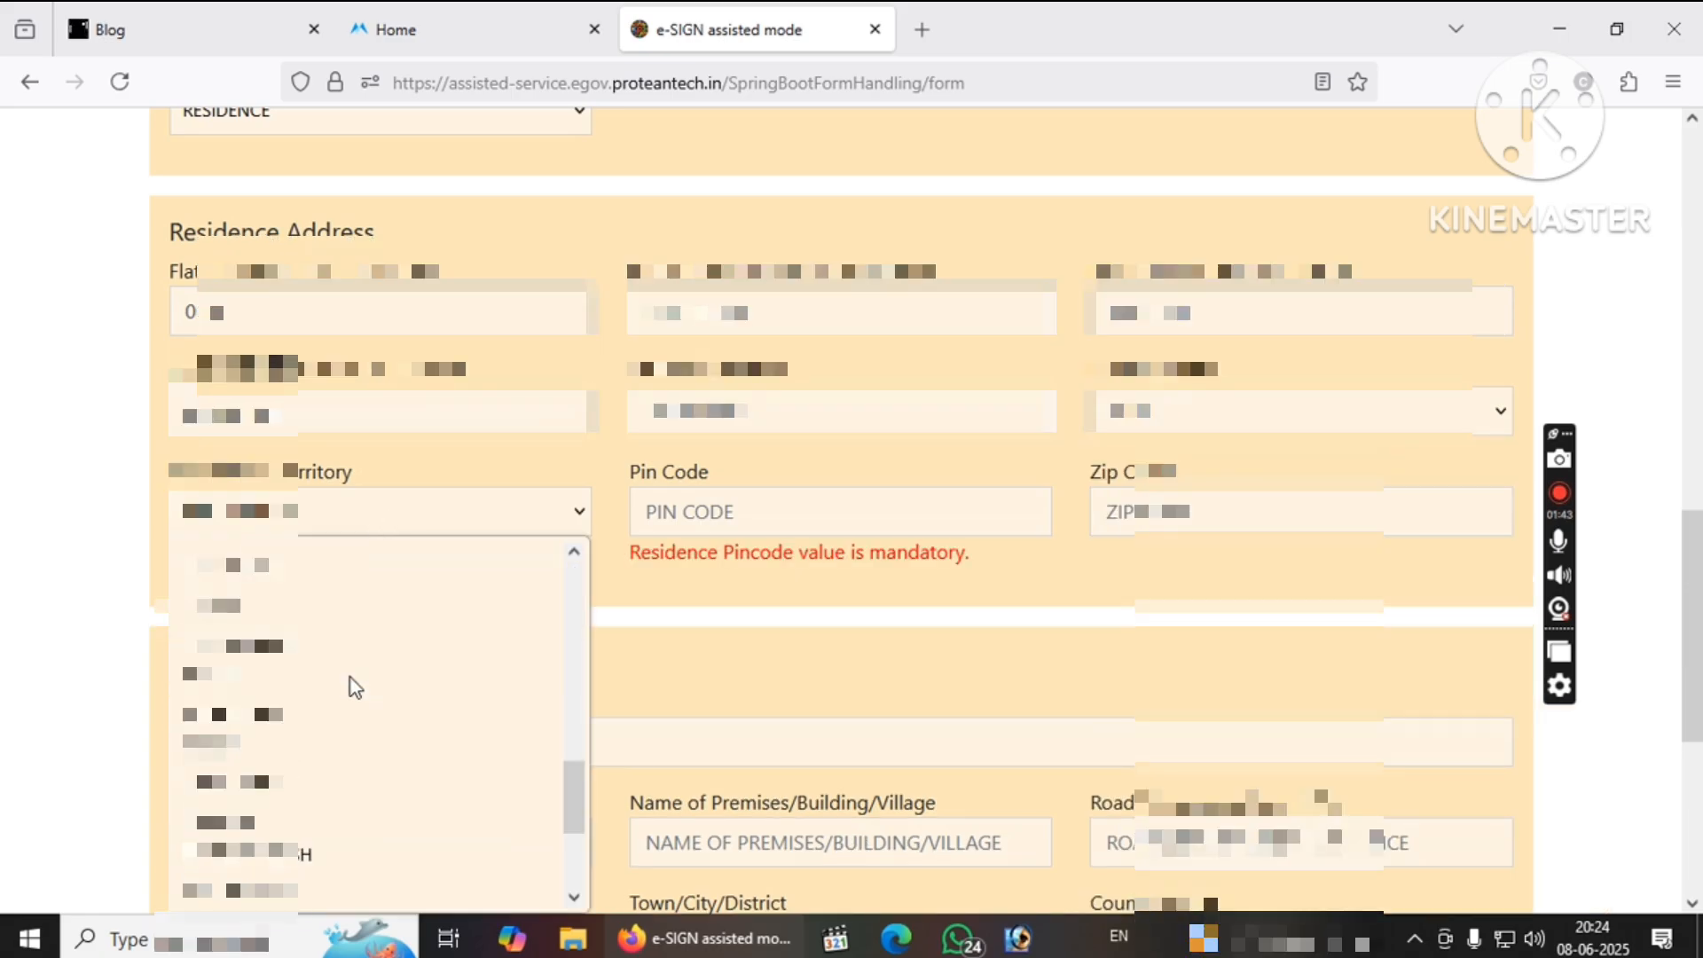
left_click(235, 890)
left_click(650, 507)
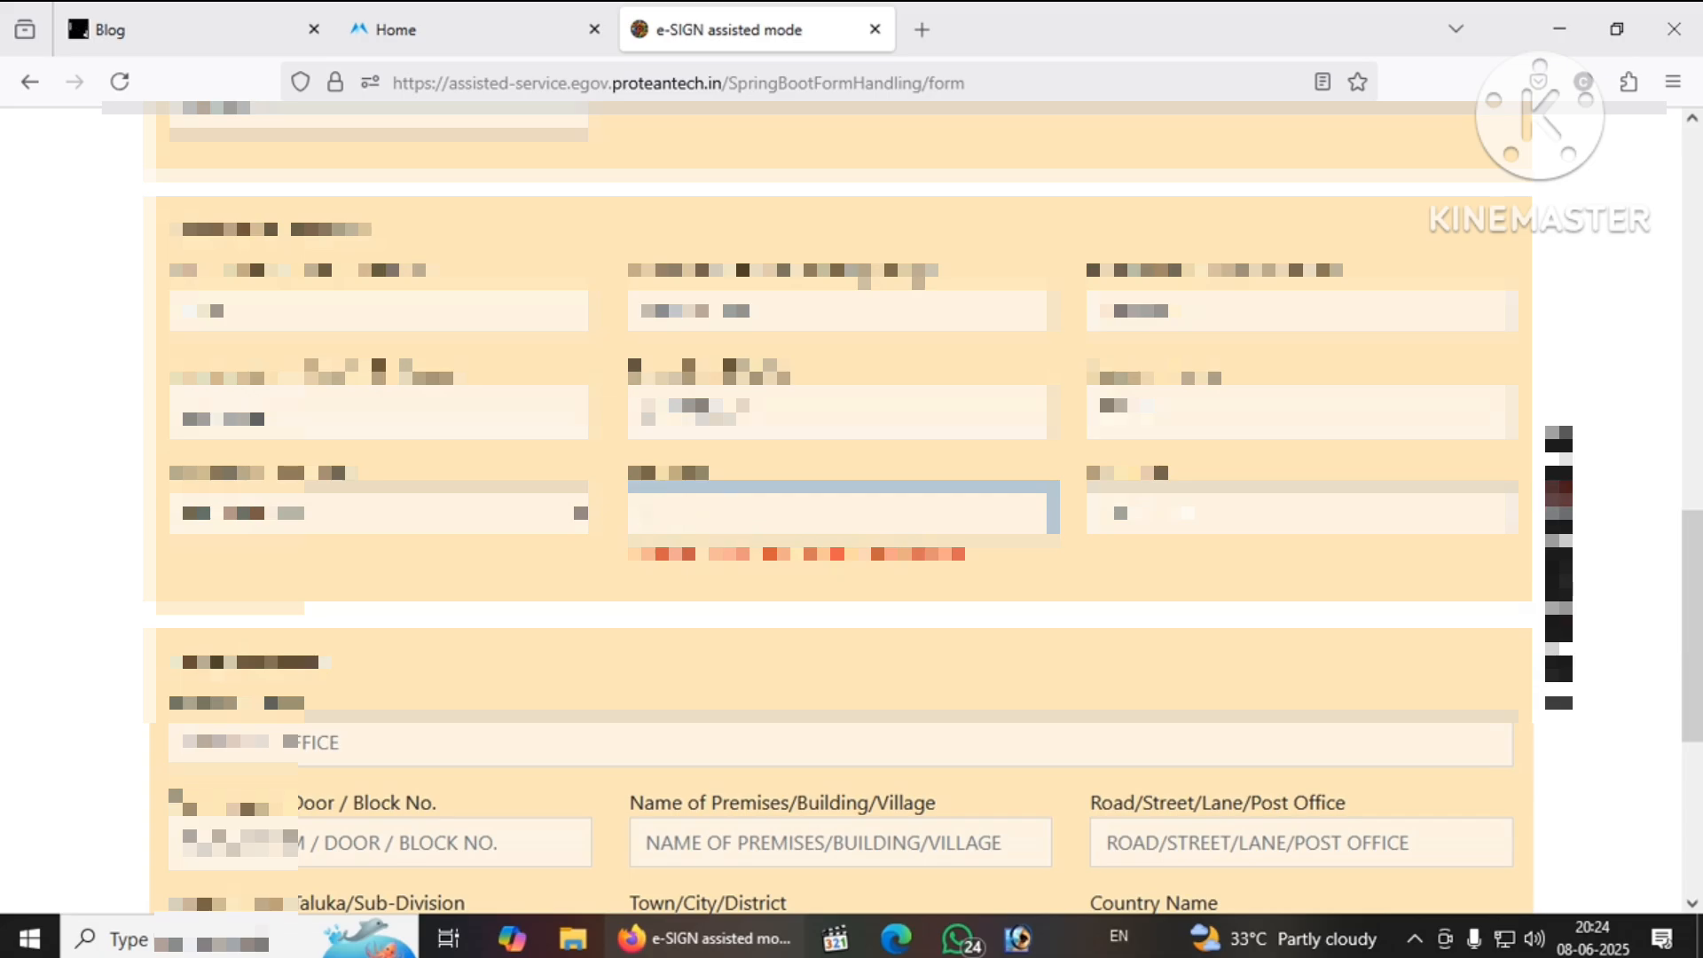
Complete the pin code and advance past the AO Code step to Document Details.
type("1")
scroll(632, 736, "down", 5)
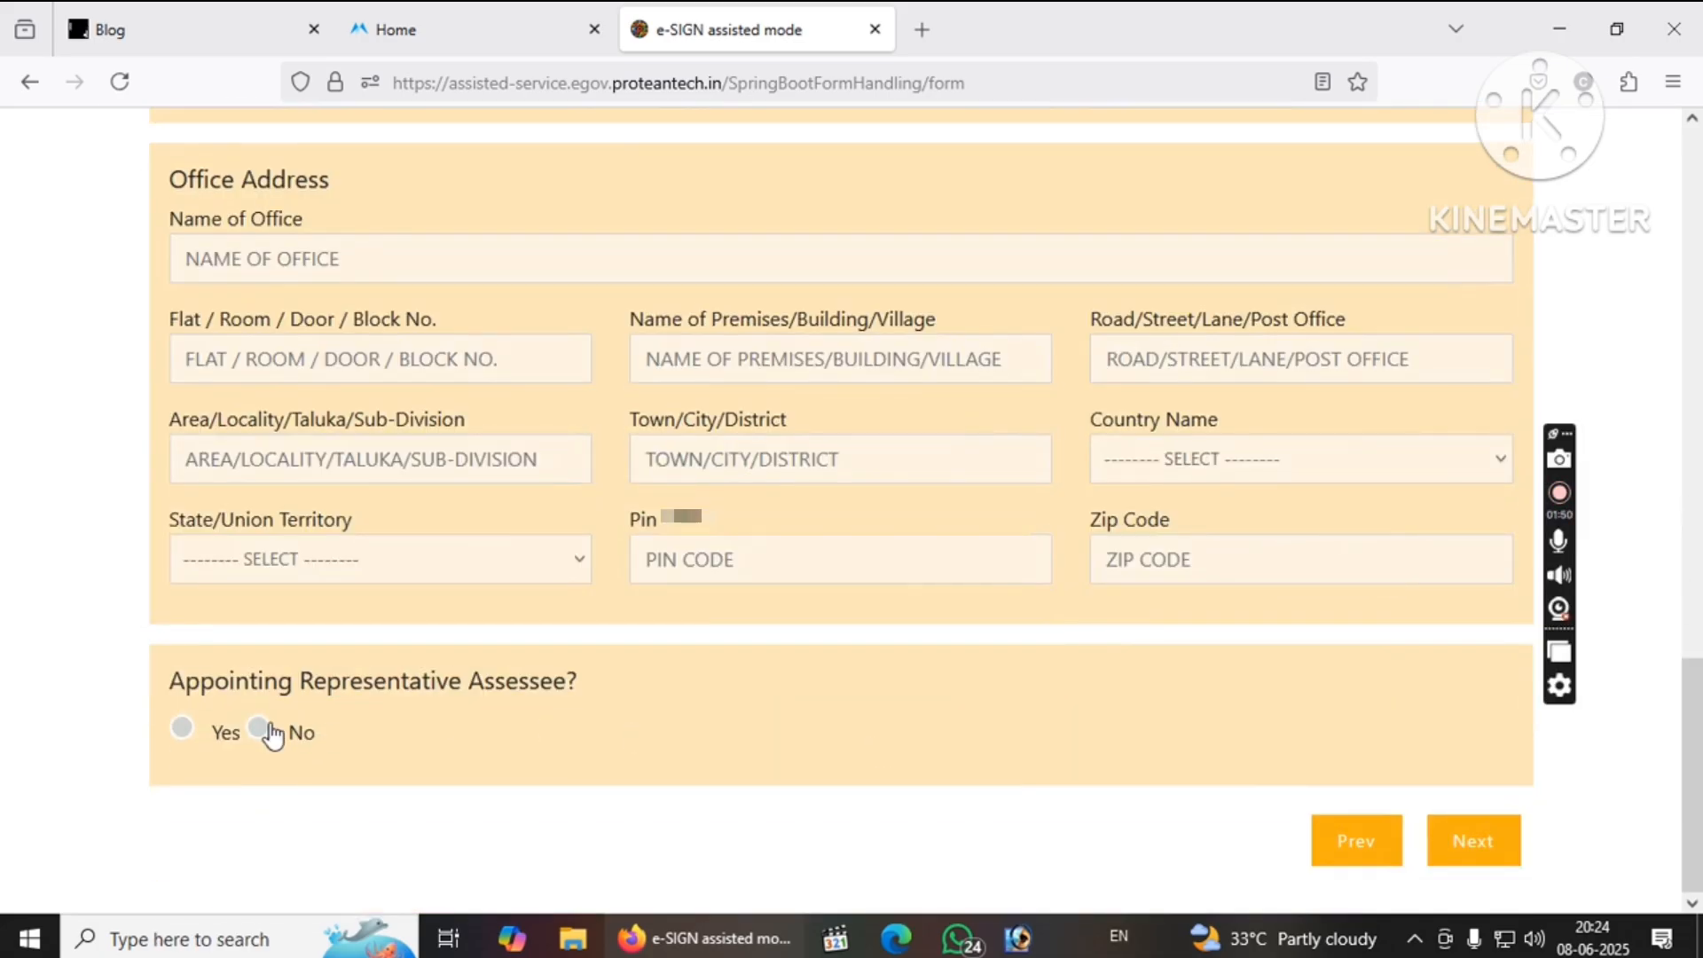
left_click(1457, 855)
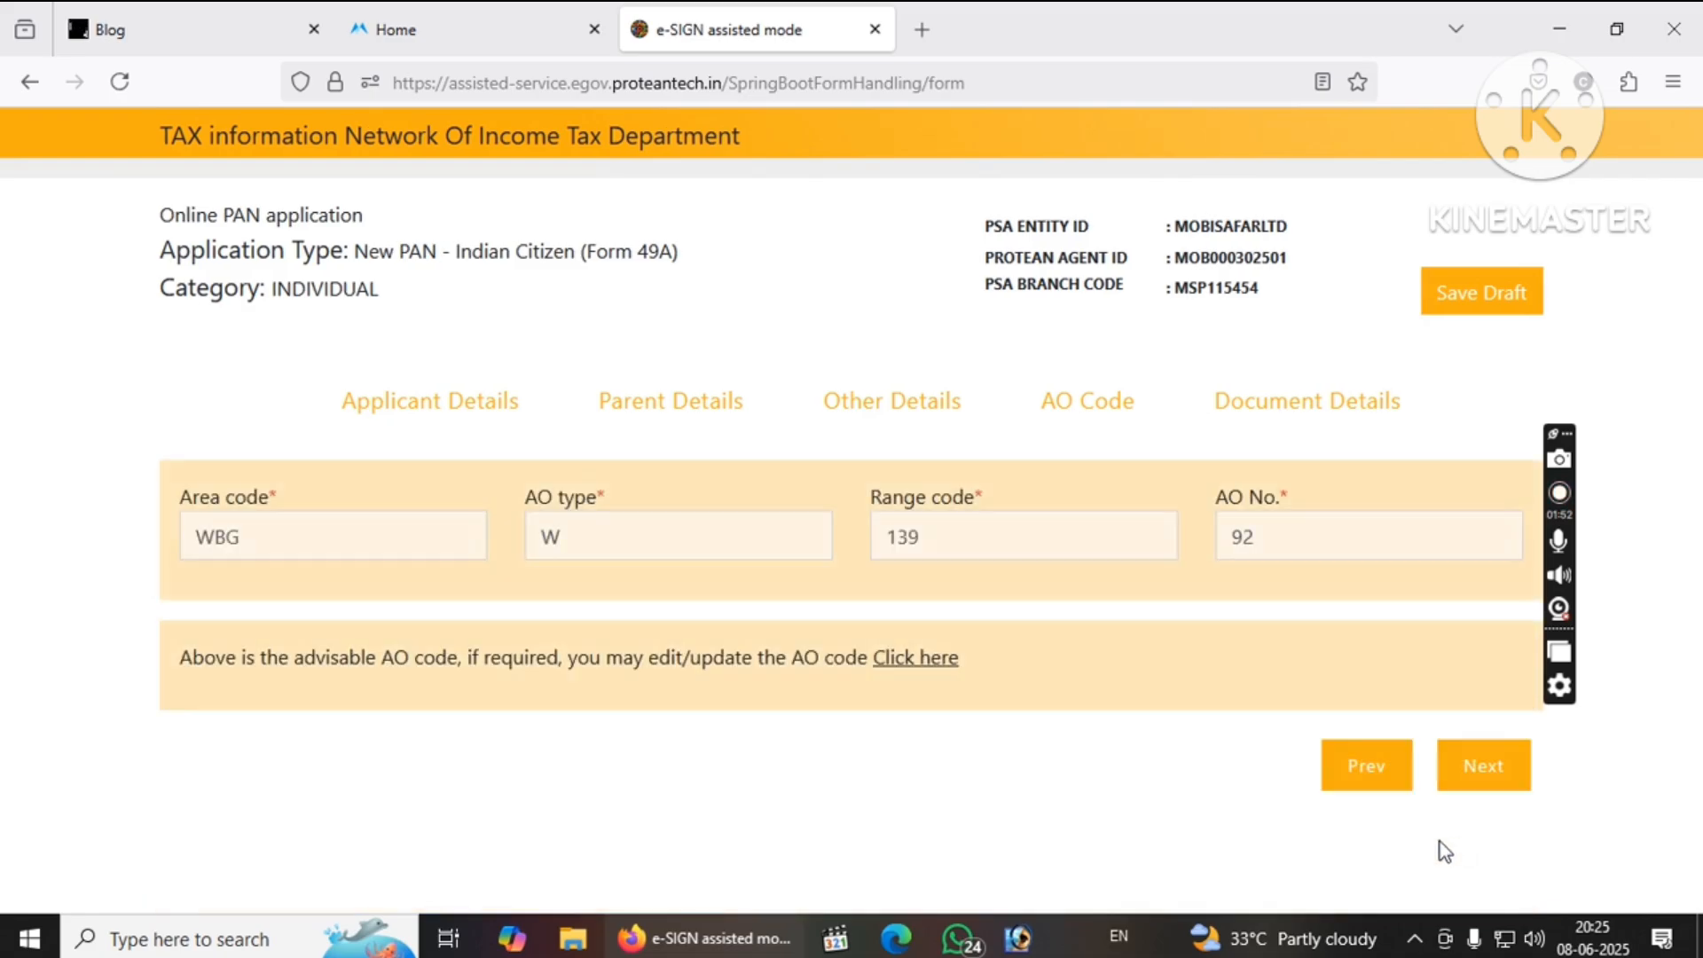
left_click(1477, 765)
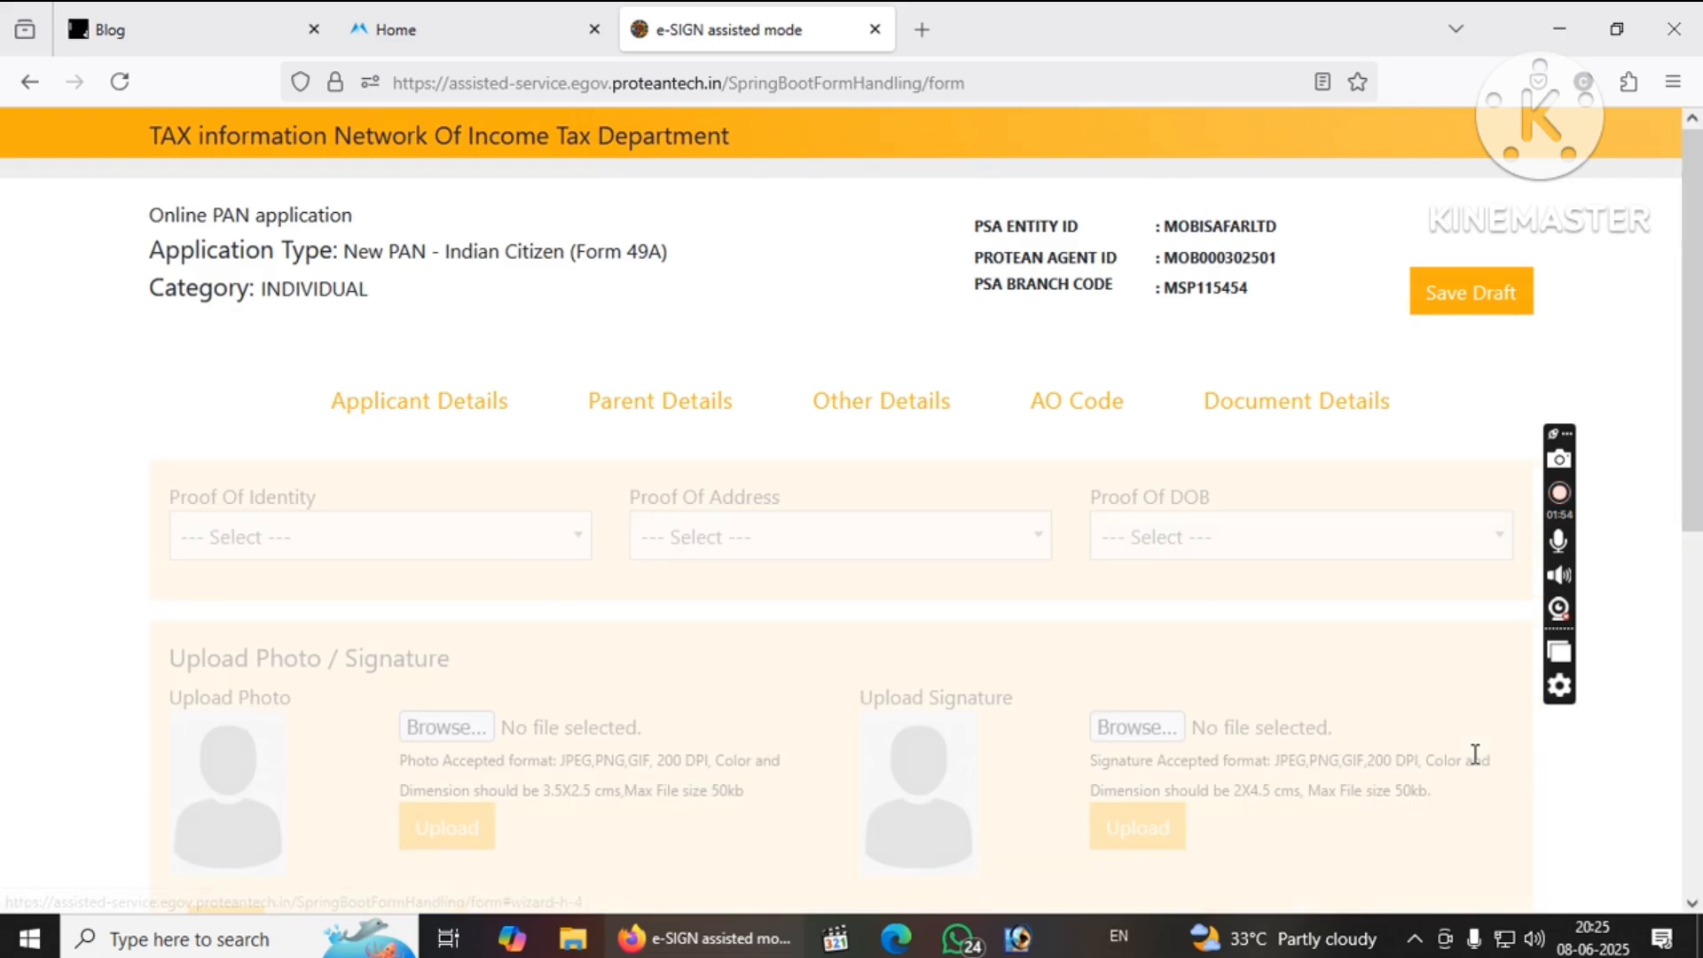
Set AADHAAR as proof of identity, address and date of birth, then switch to WhatsApp.
left_click(217, 531)
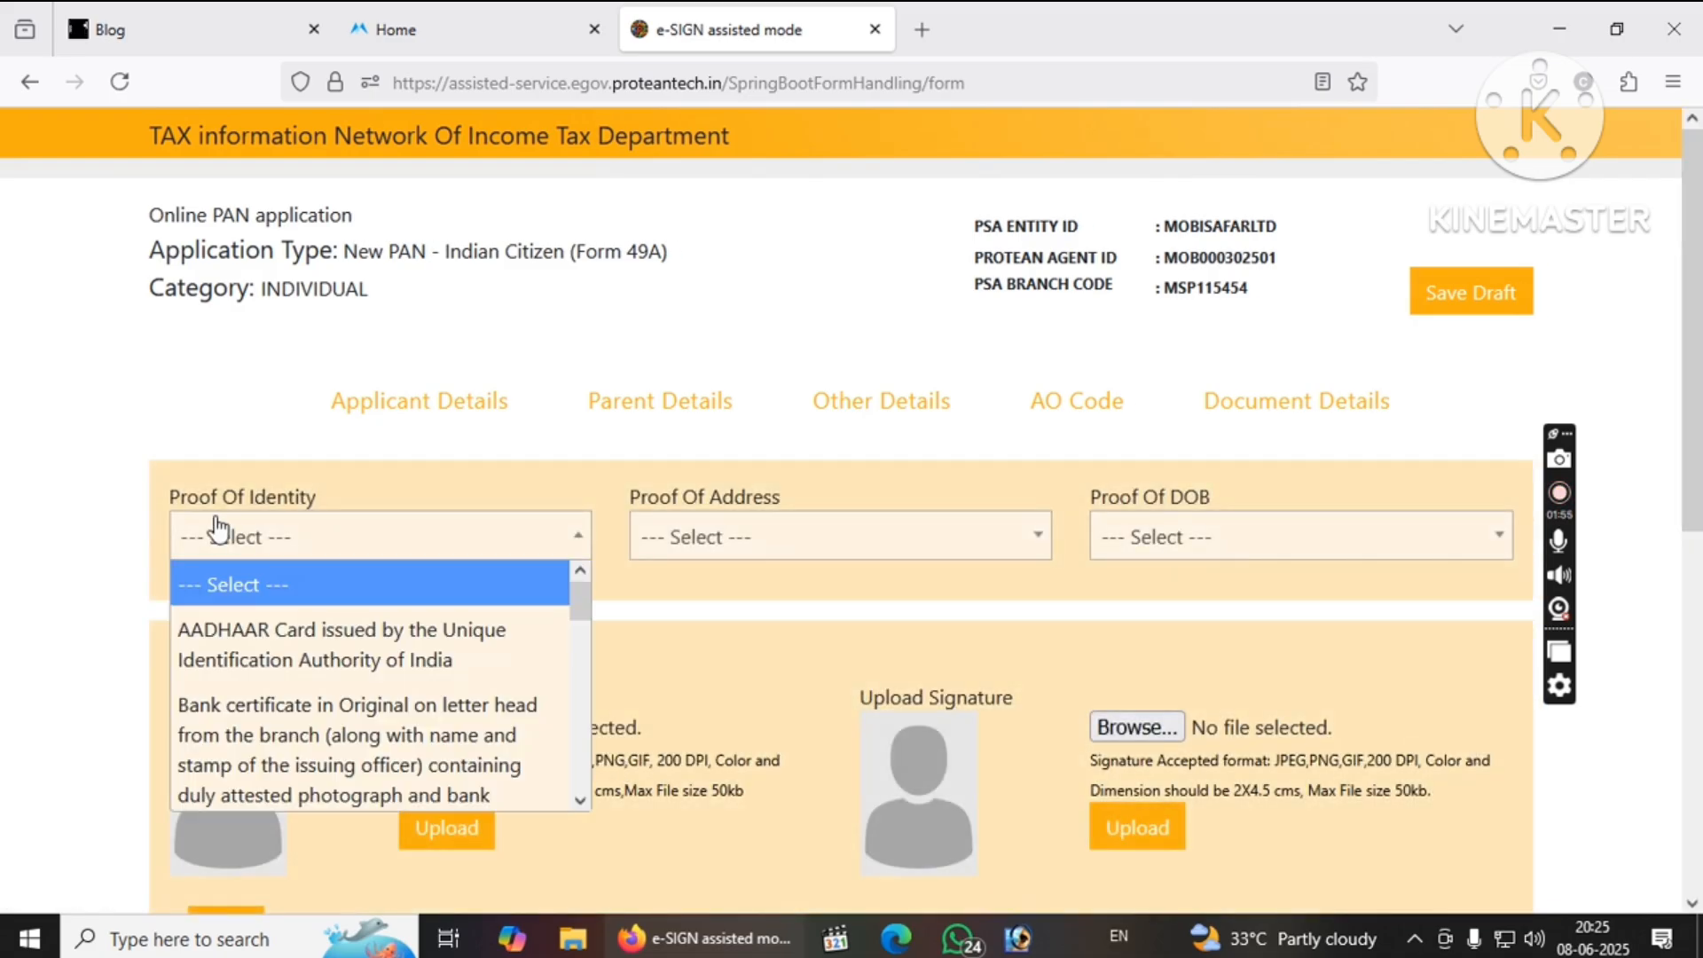
left_click(249, 636)
left_click(730, 542)
left_click(760, 658)
left_click(1133, 543)
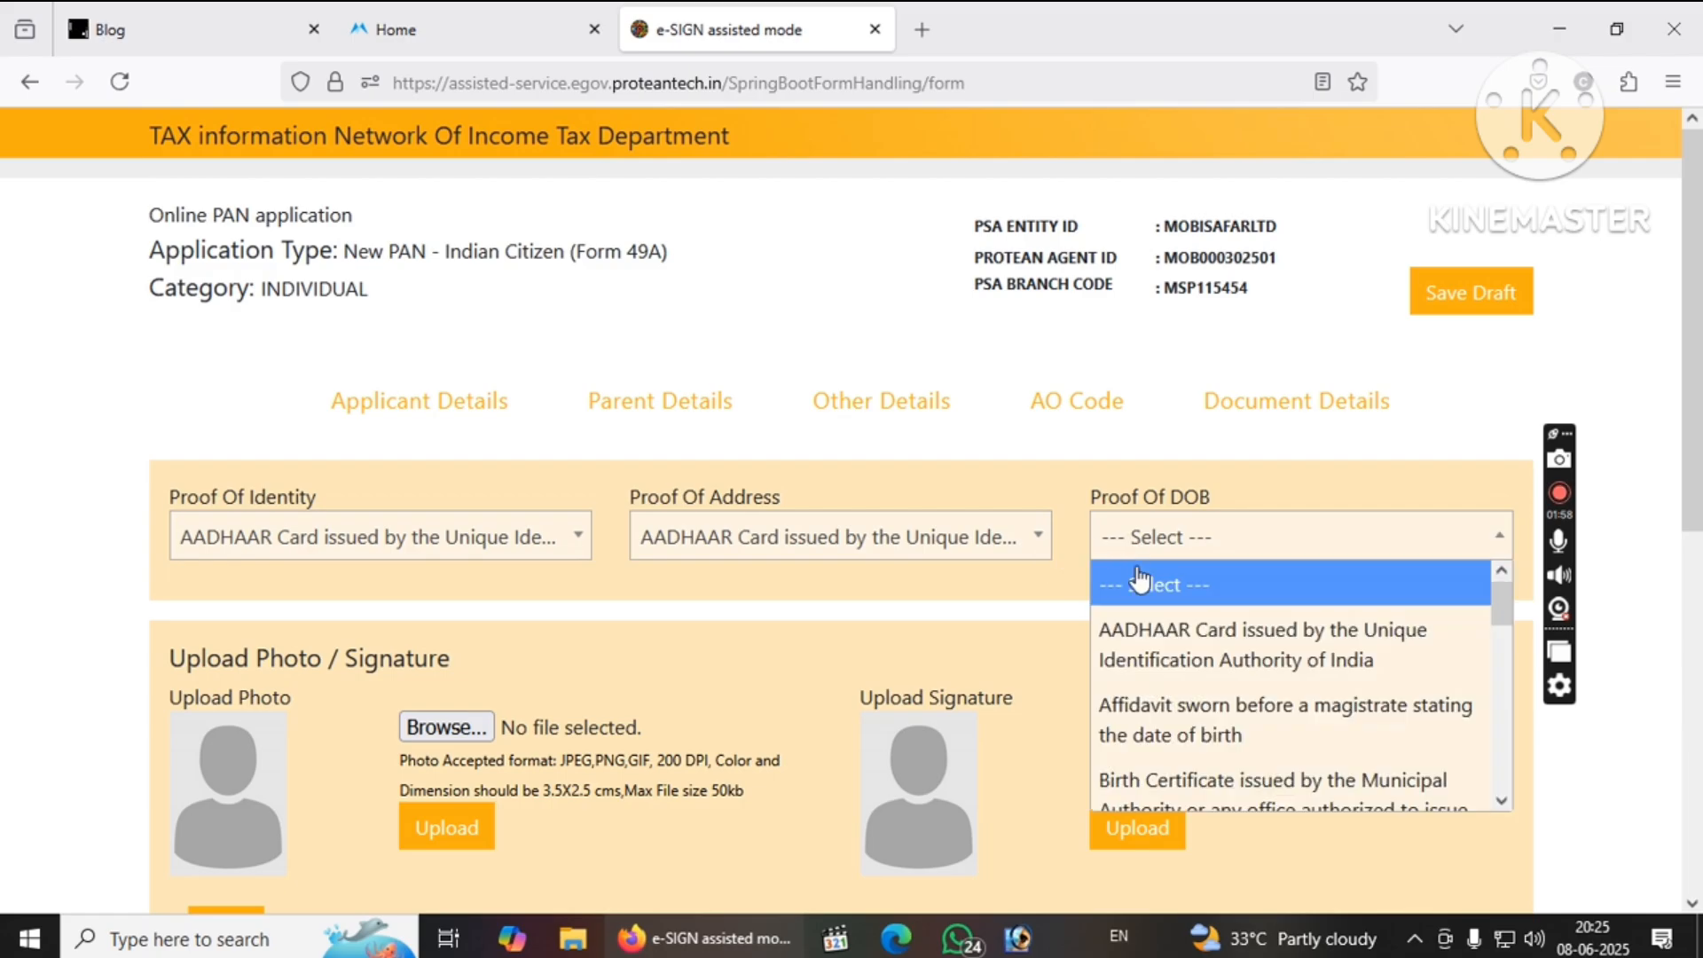
left_click(1189, 638)
scroll(1306, 899, "down", 3)
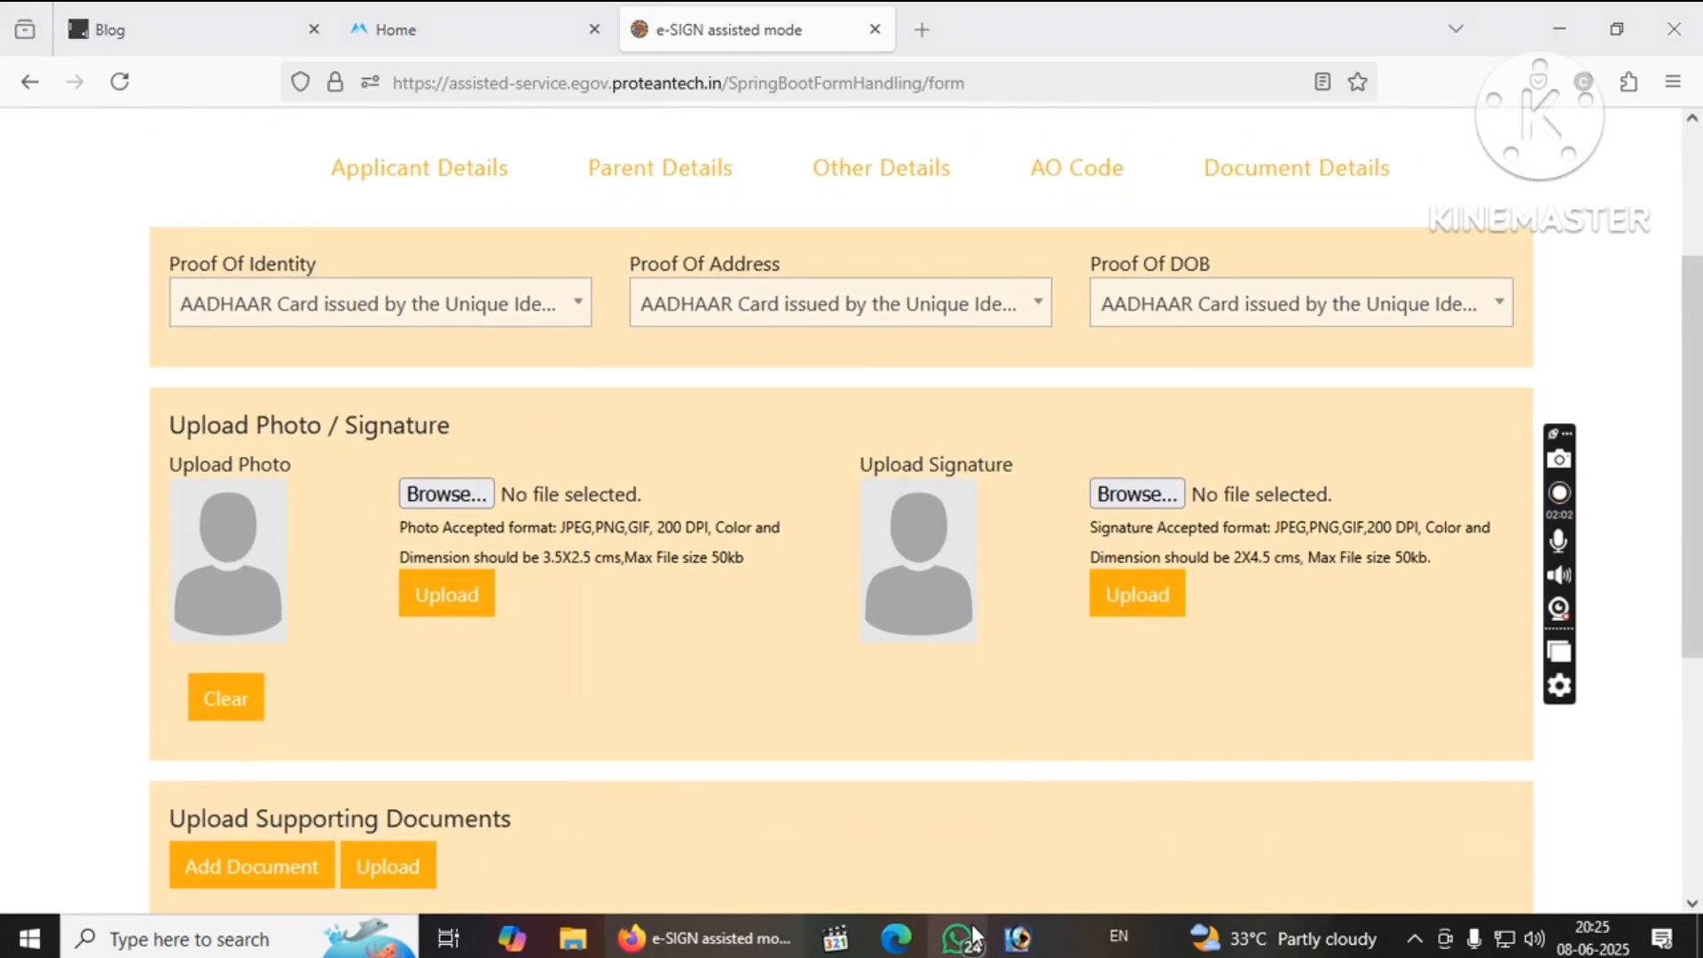
left_click(972, 923)
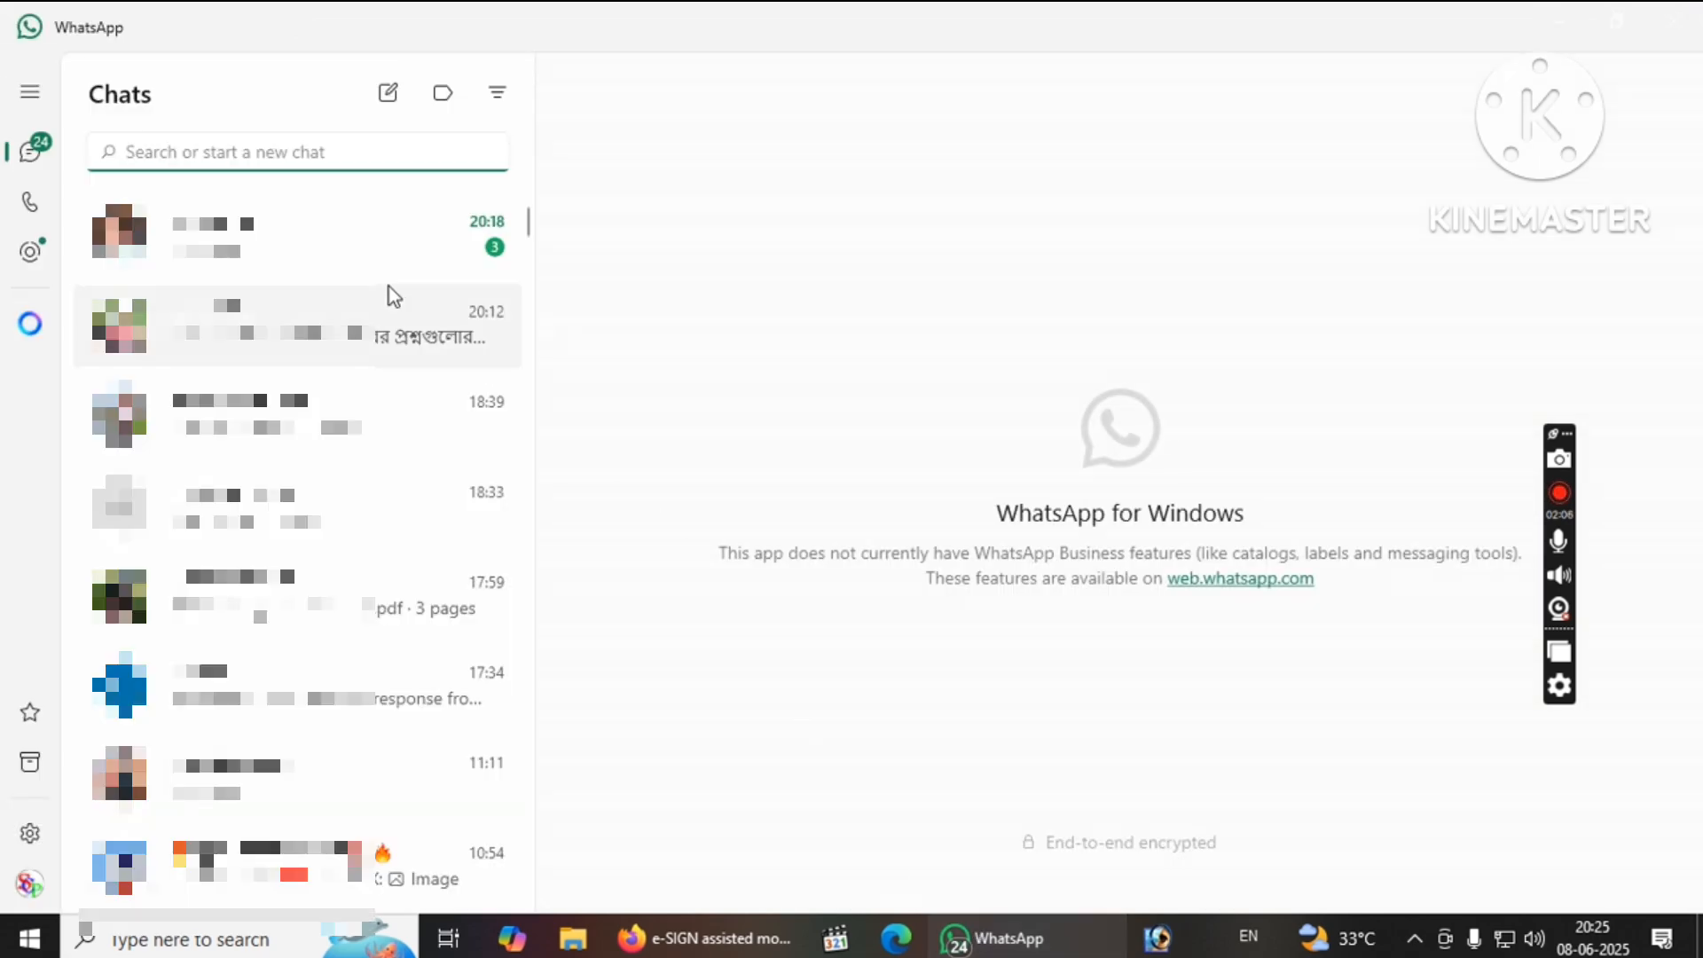
In the applicant's documents chat, save the Aadhaar PDF to the Desktop.
left_click(353, 234)
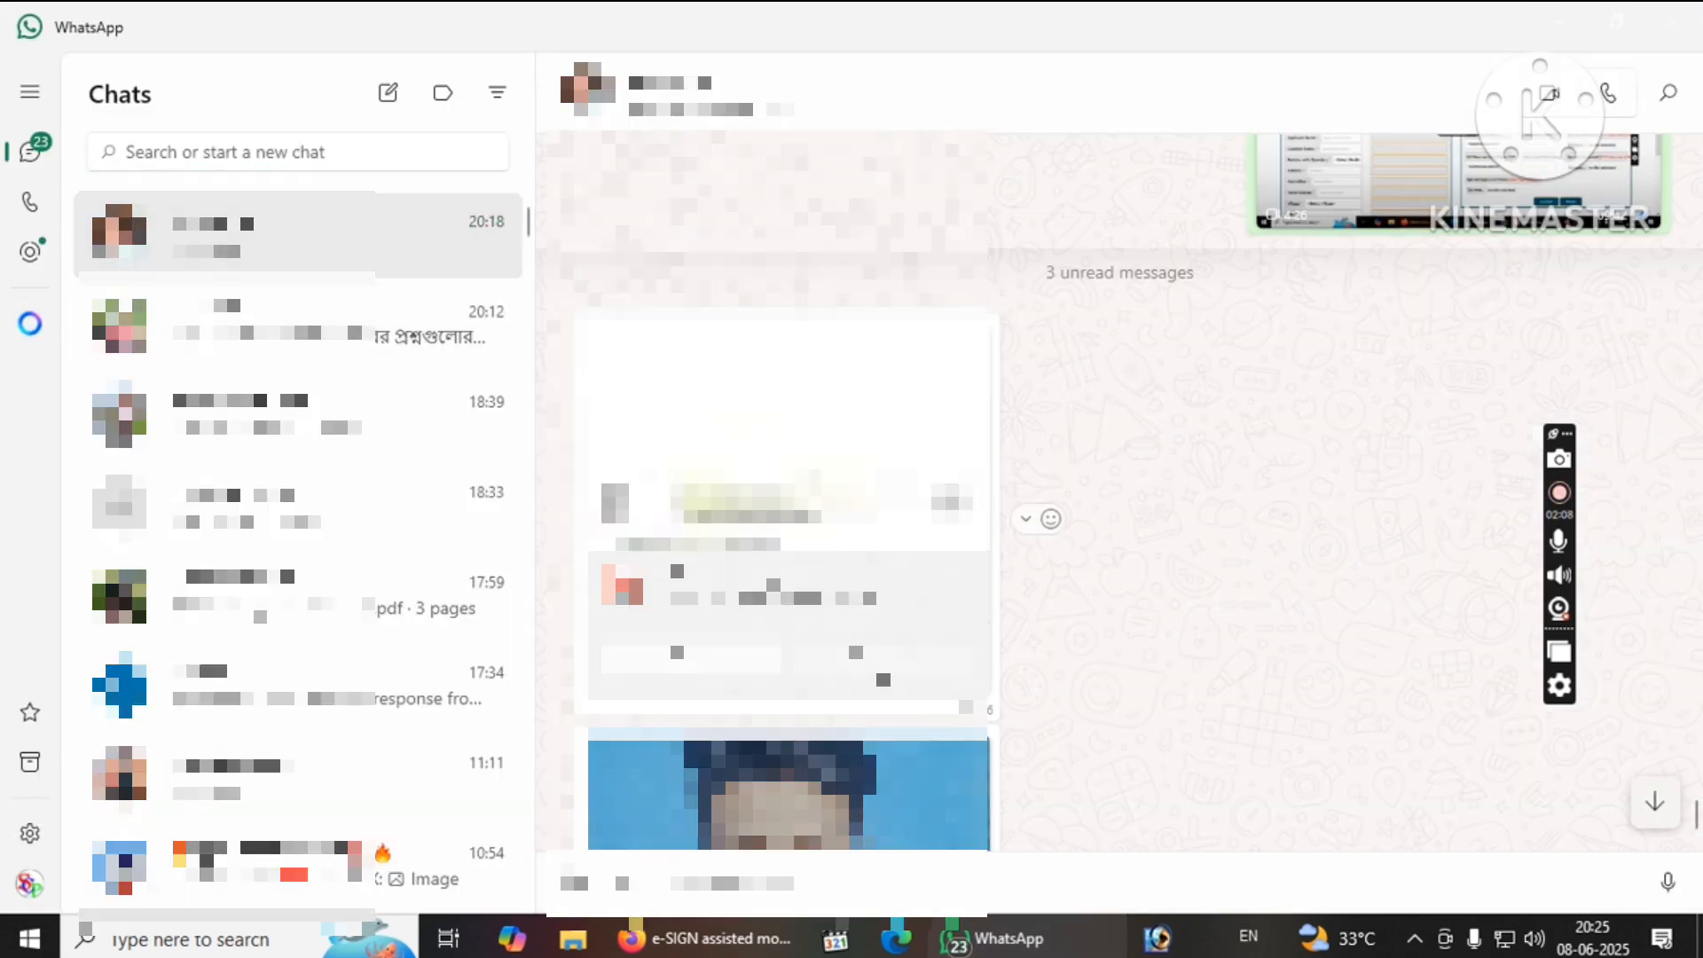
left_click(883, 655)
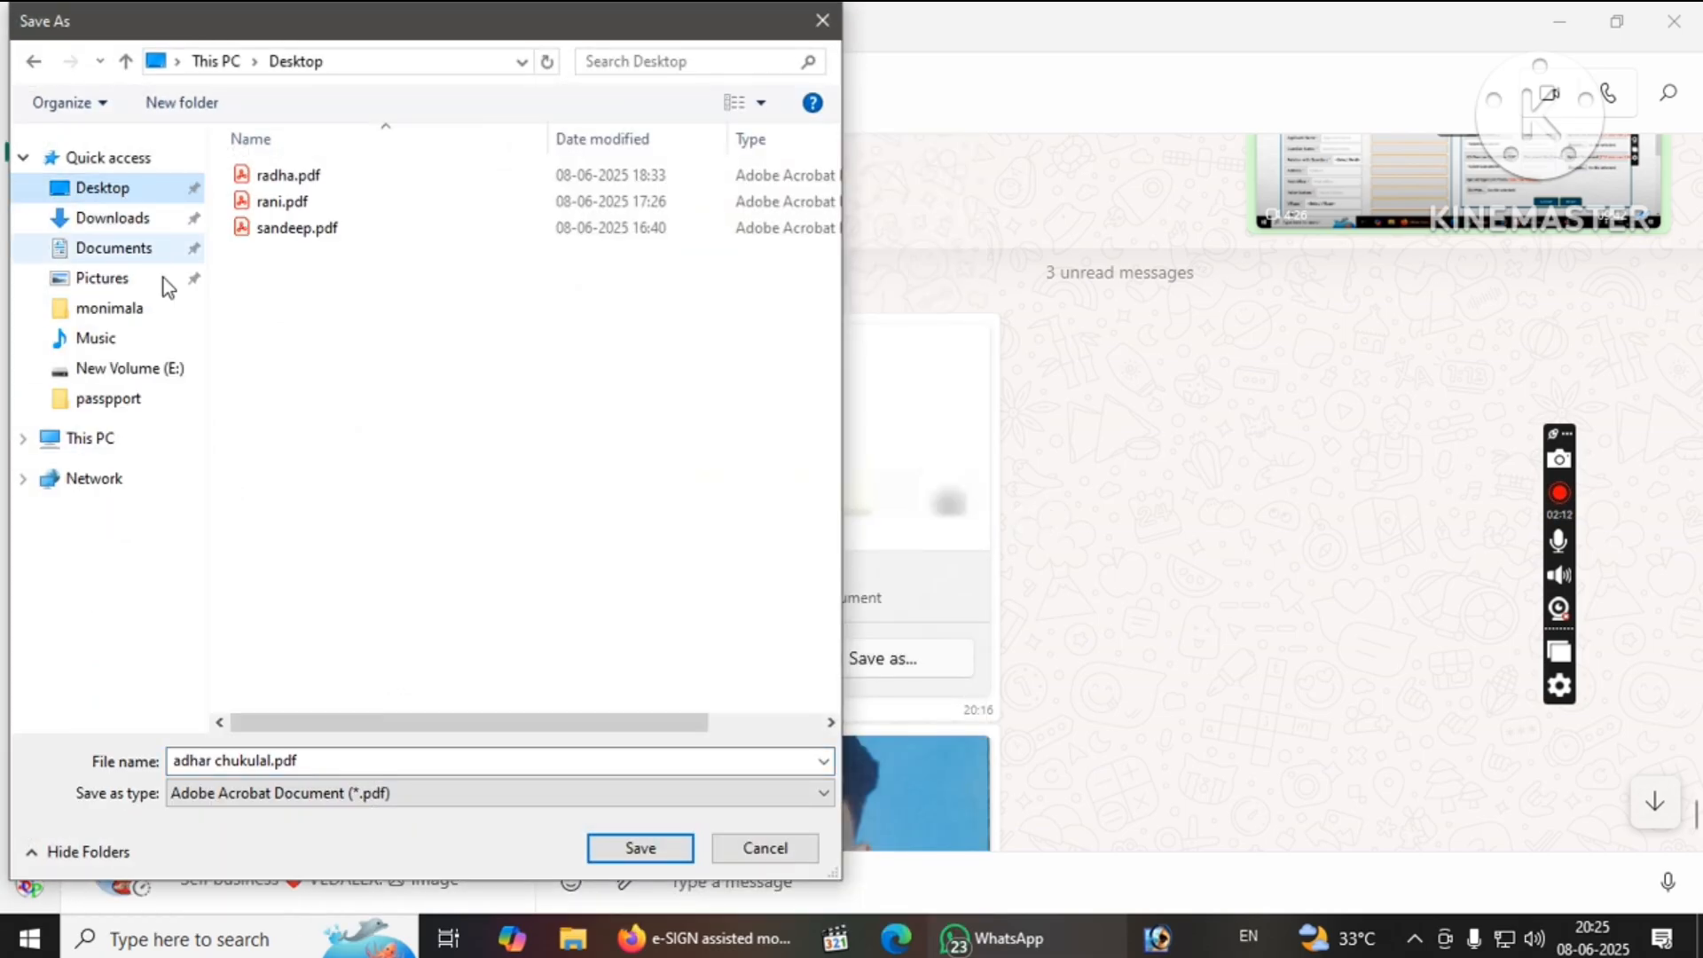
left_click(641, 848)
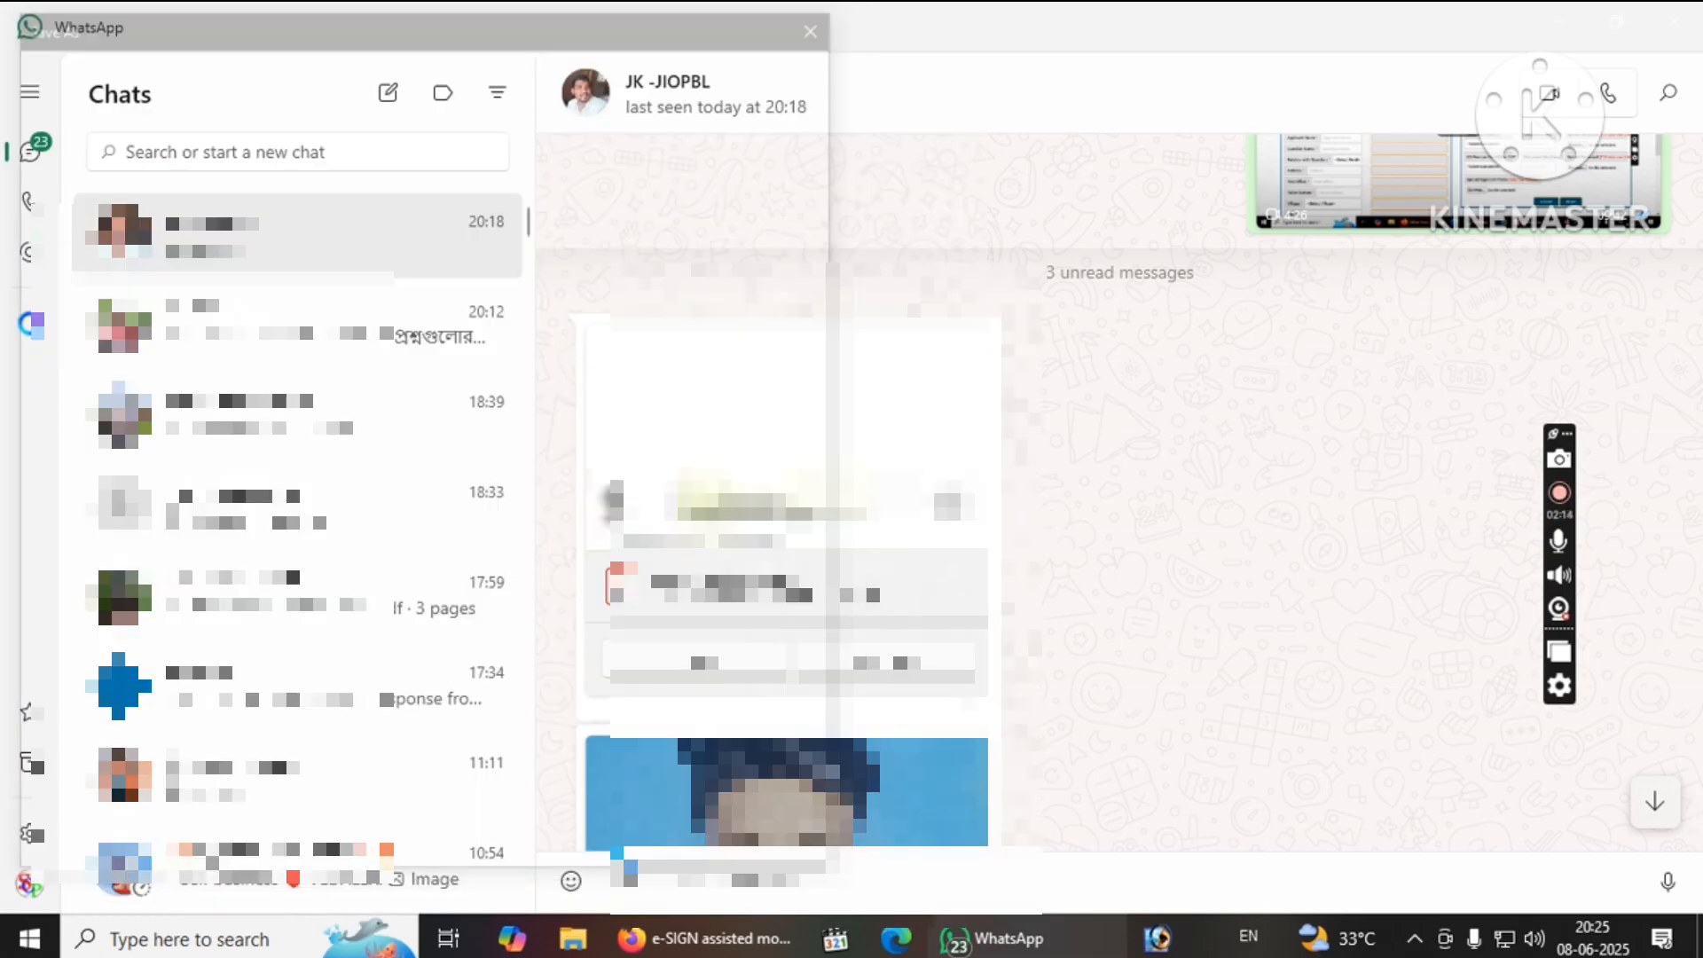
Save the photo image from the chat as 'photo chuku'.
right_click(705, 832)
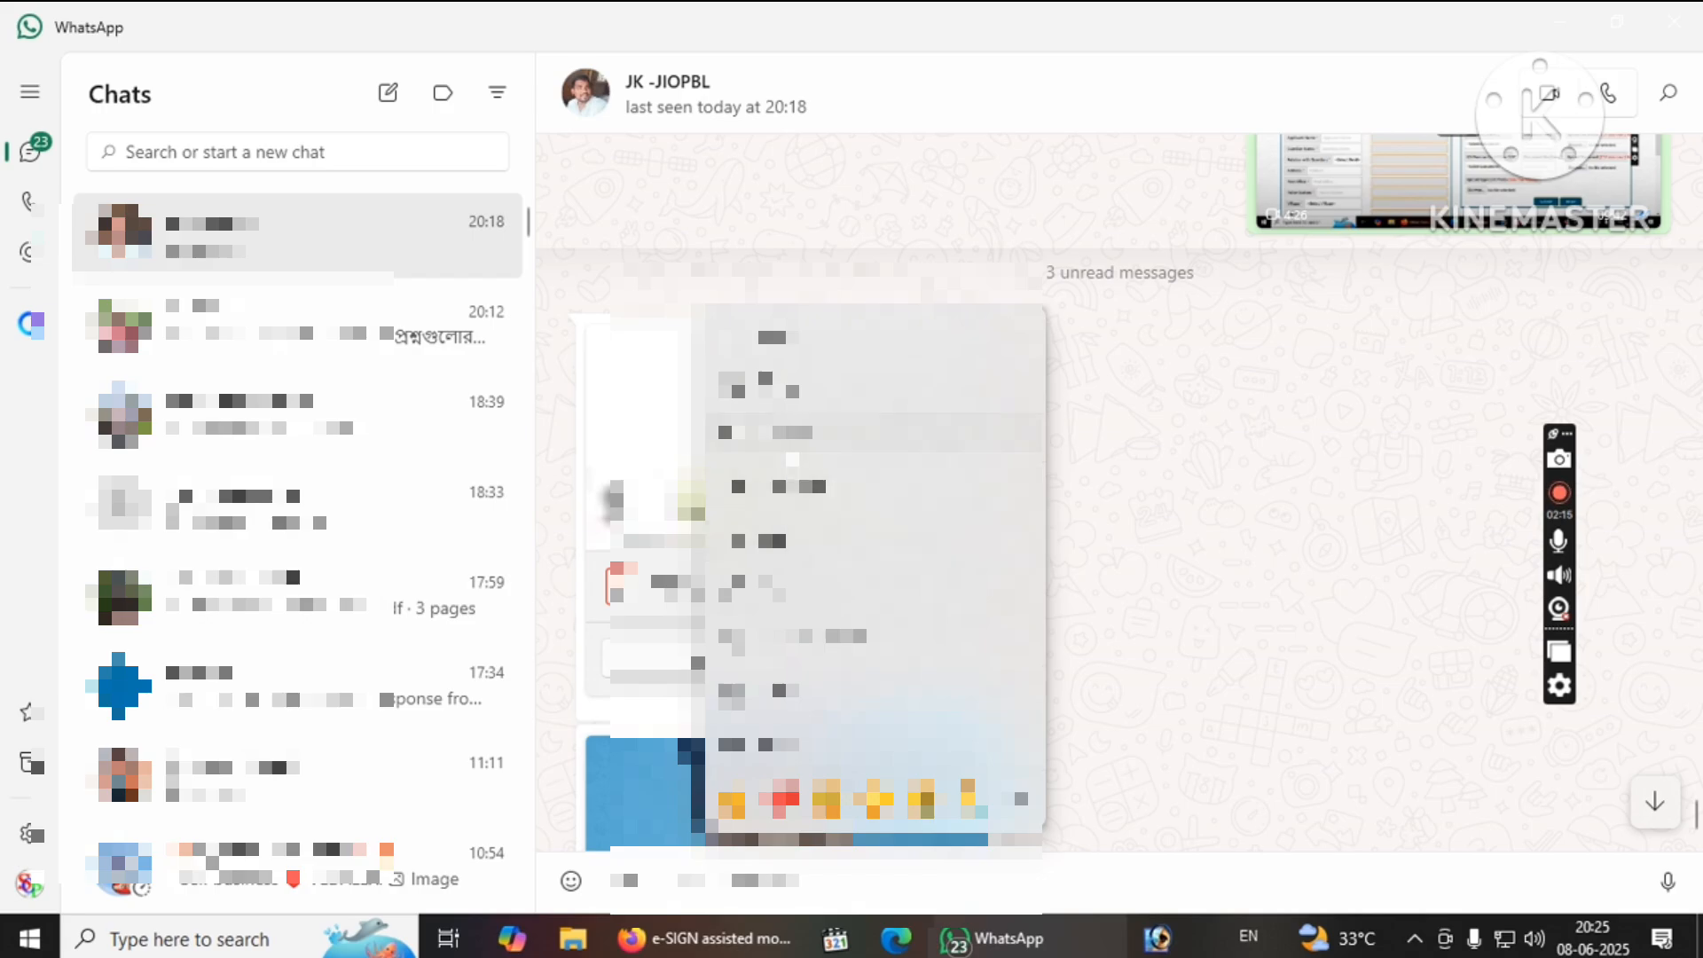
left_click(789, 447)
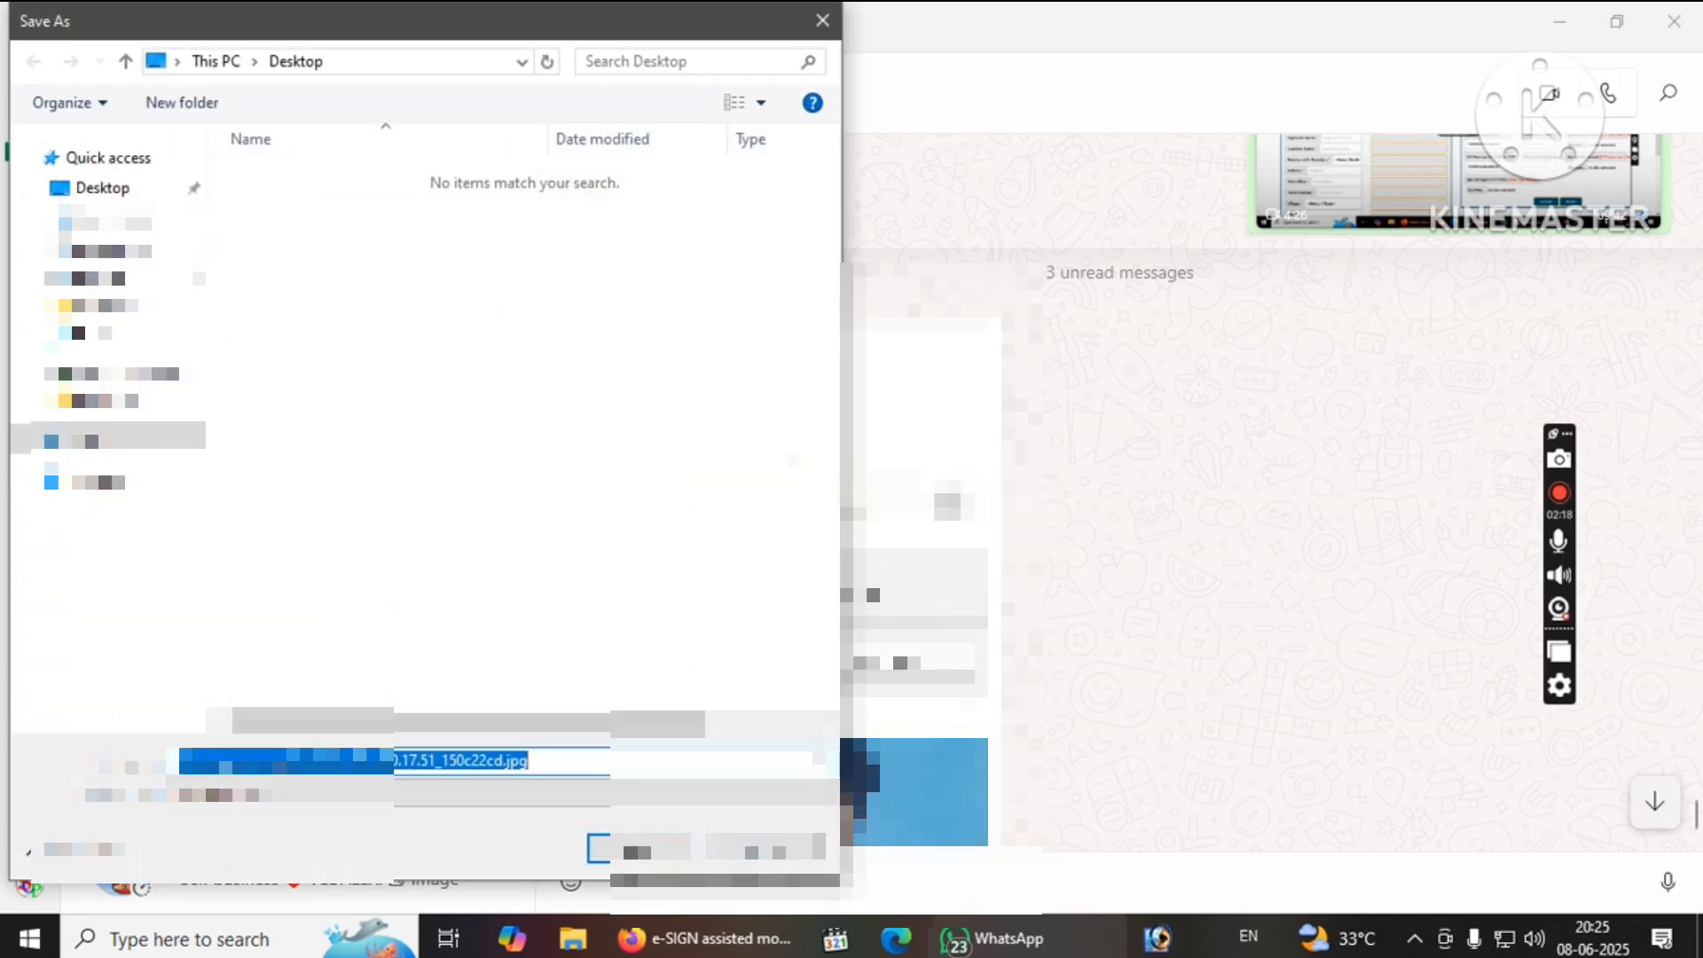
type("photo")
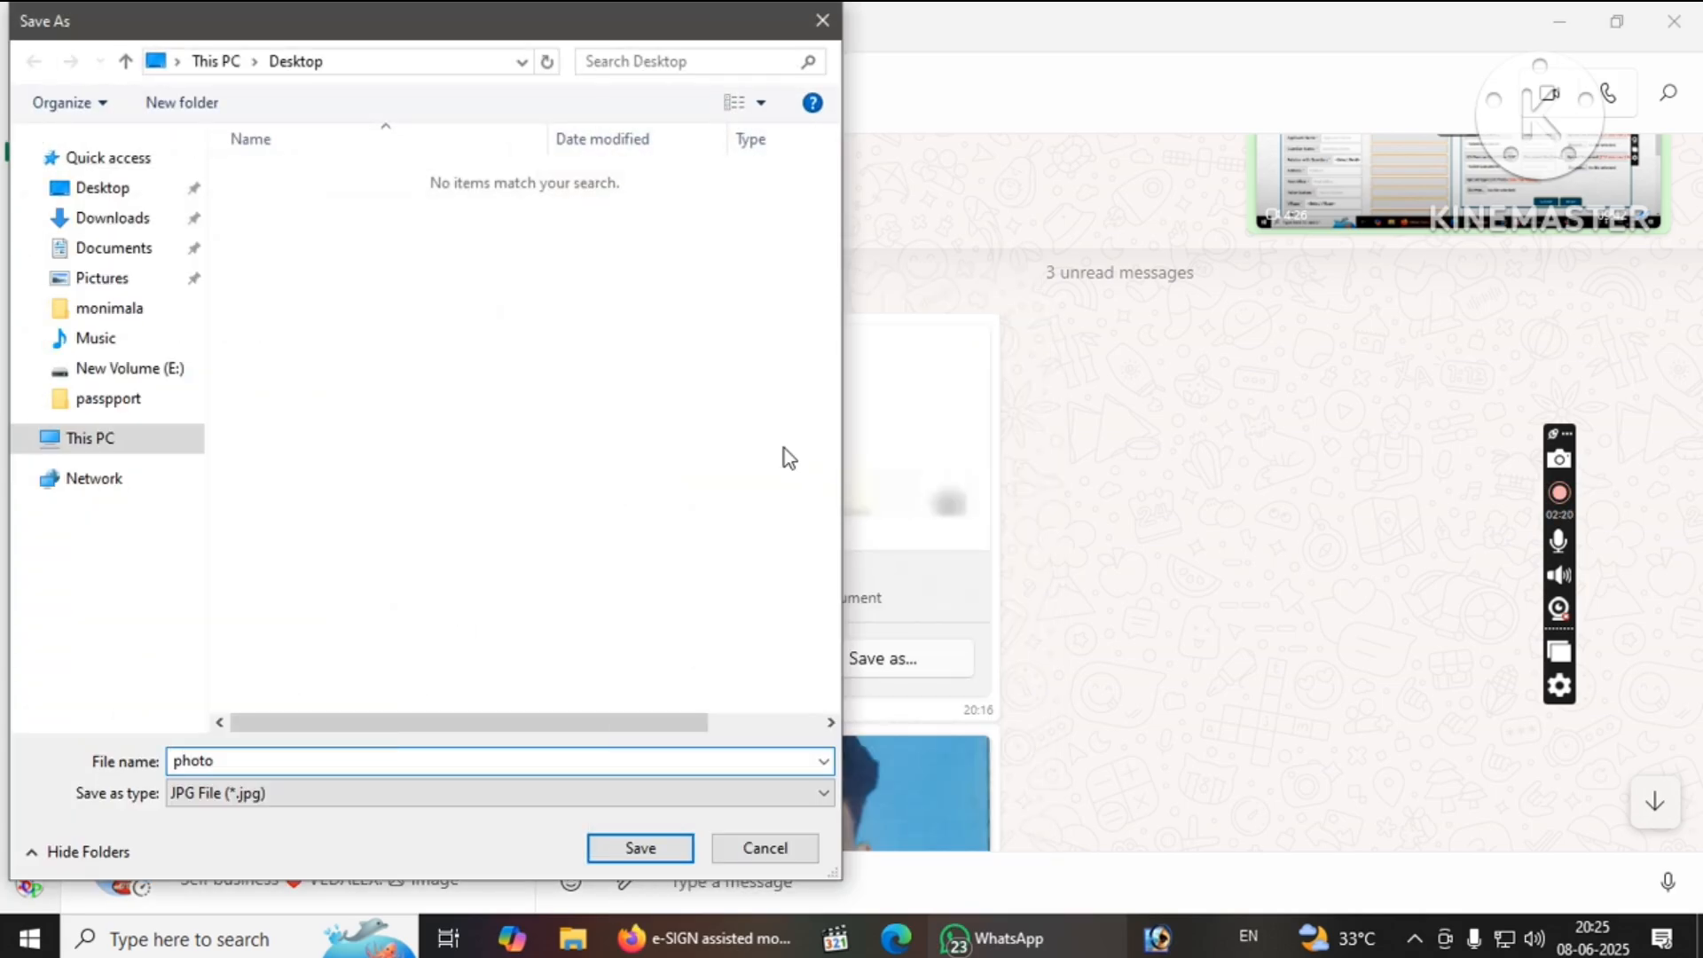
type(" chuku")
key("Return")
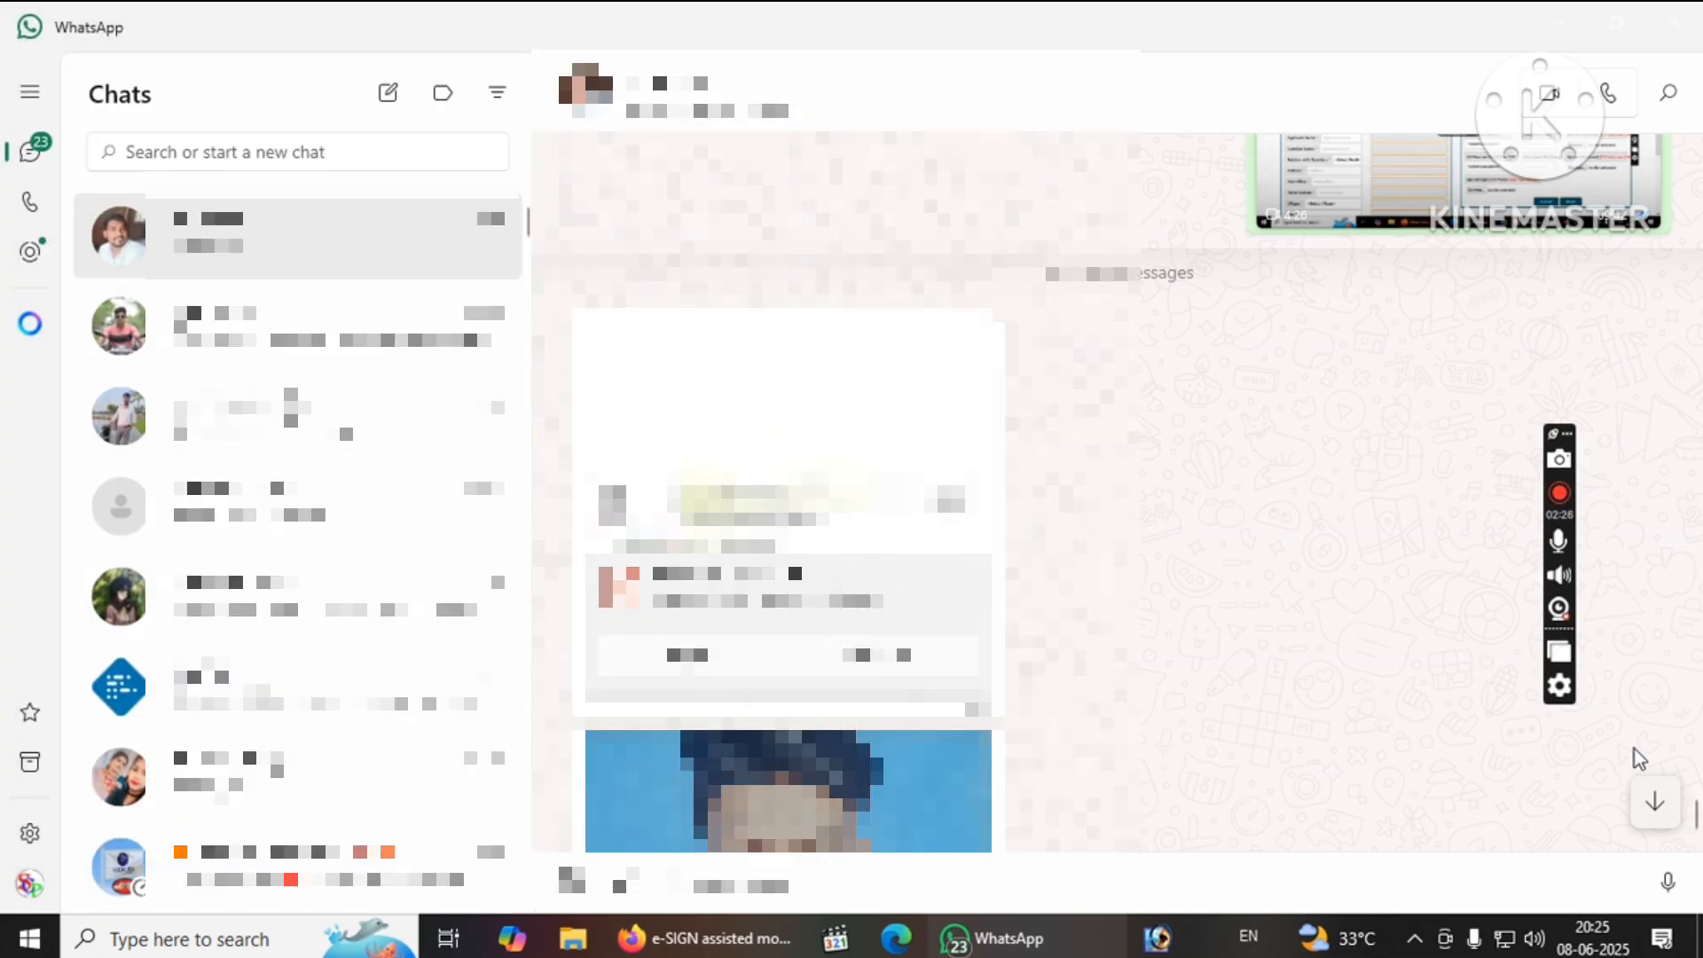
Save the signature image from the latest chat messages.
left_click(1669, 816)
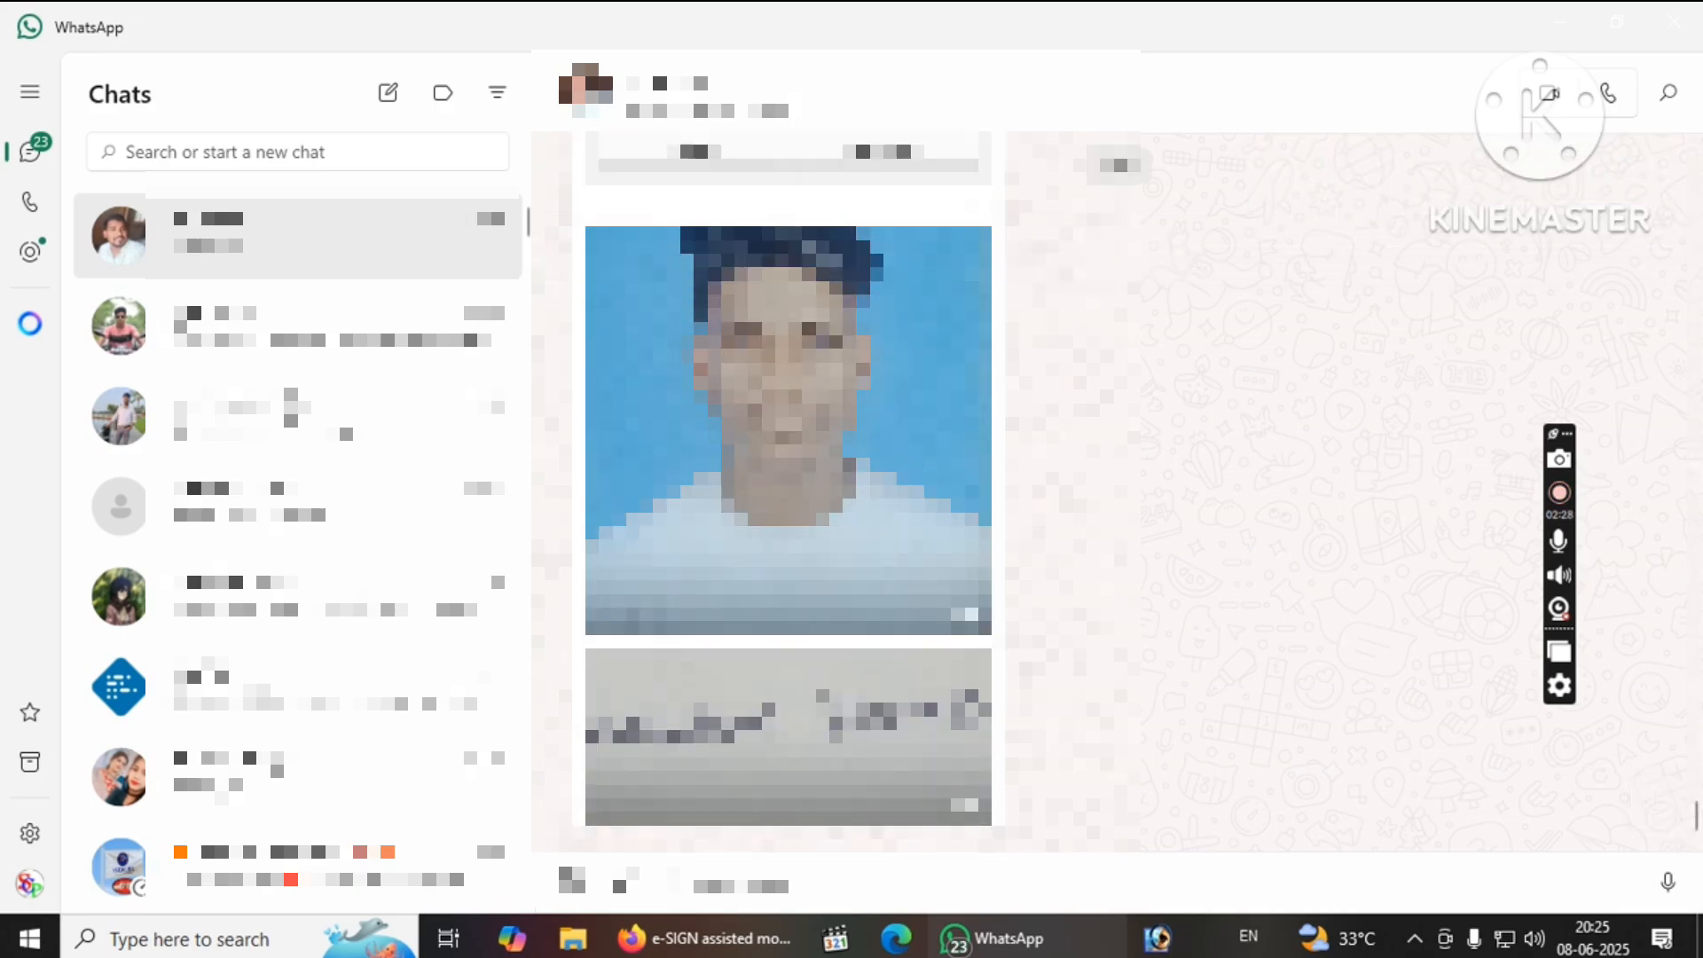
right_click(668, 691)
left_click(781, 298)
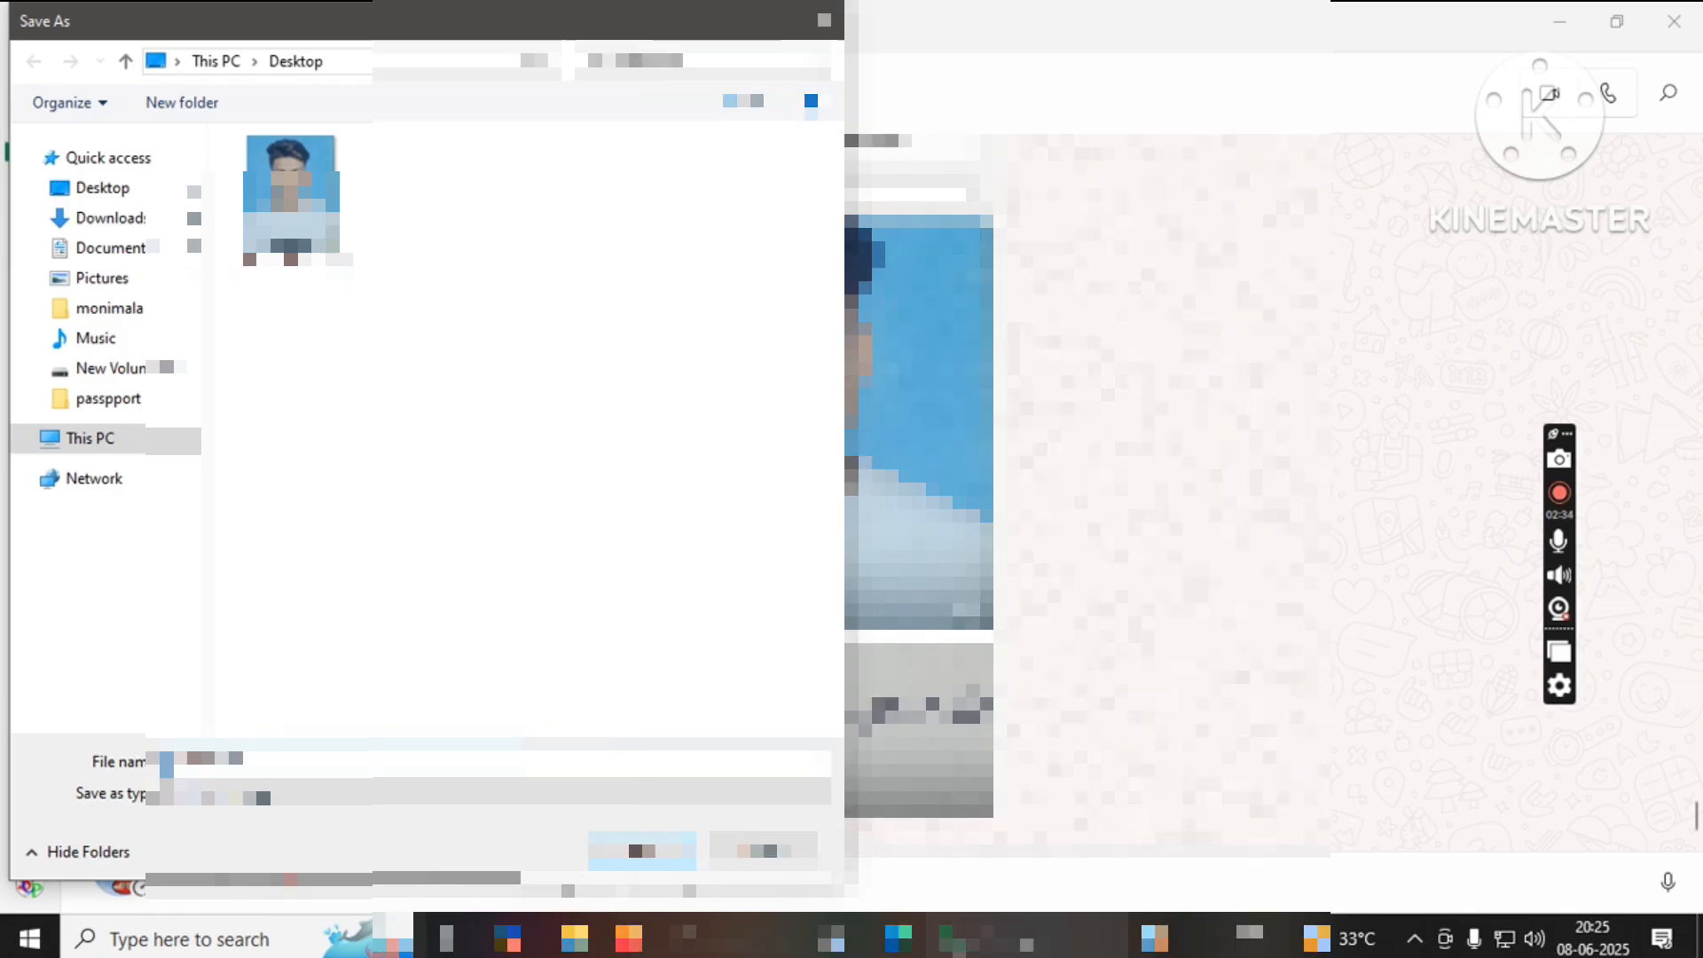
key("Return")
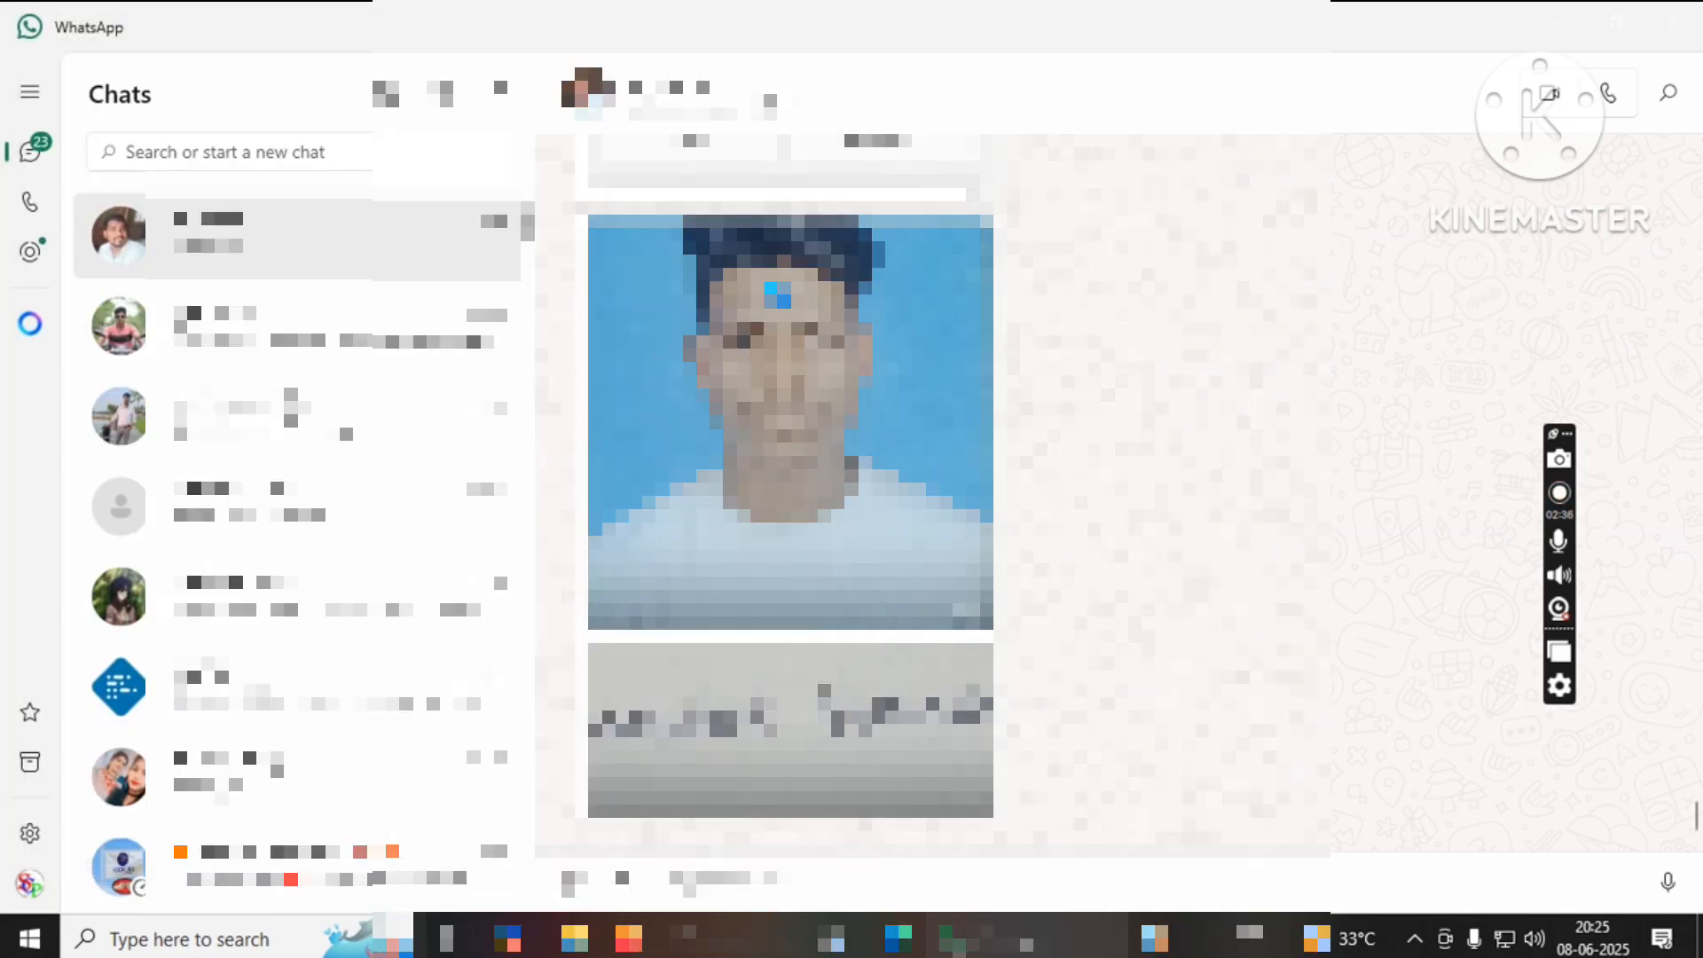
Attach the saved photo to the PAN form and upload it, hitting the 50kb limit.
left_click(692, 938)
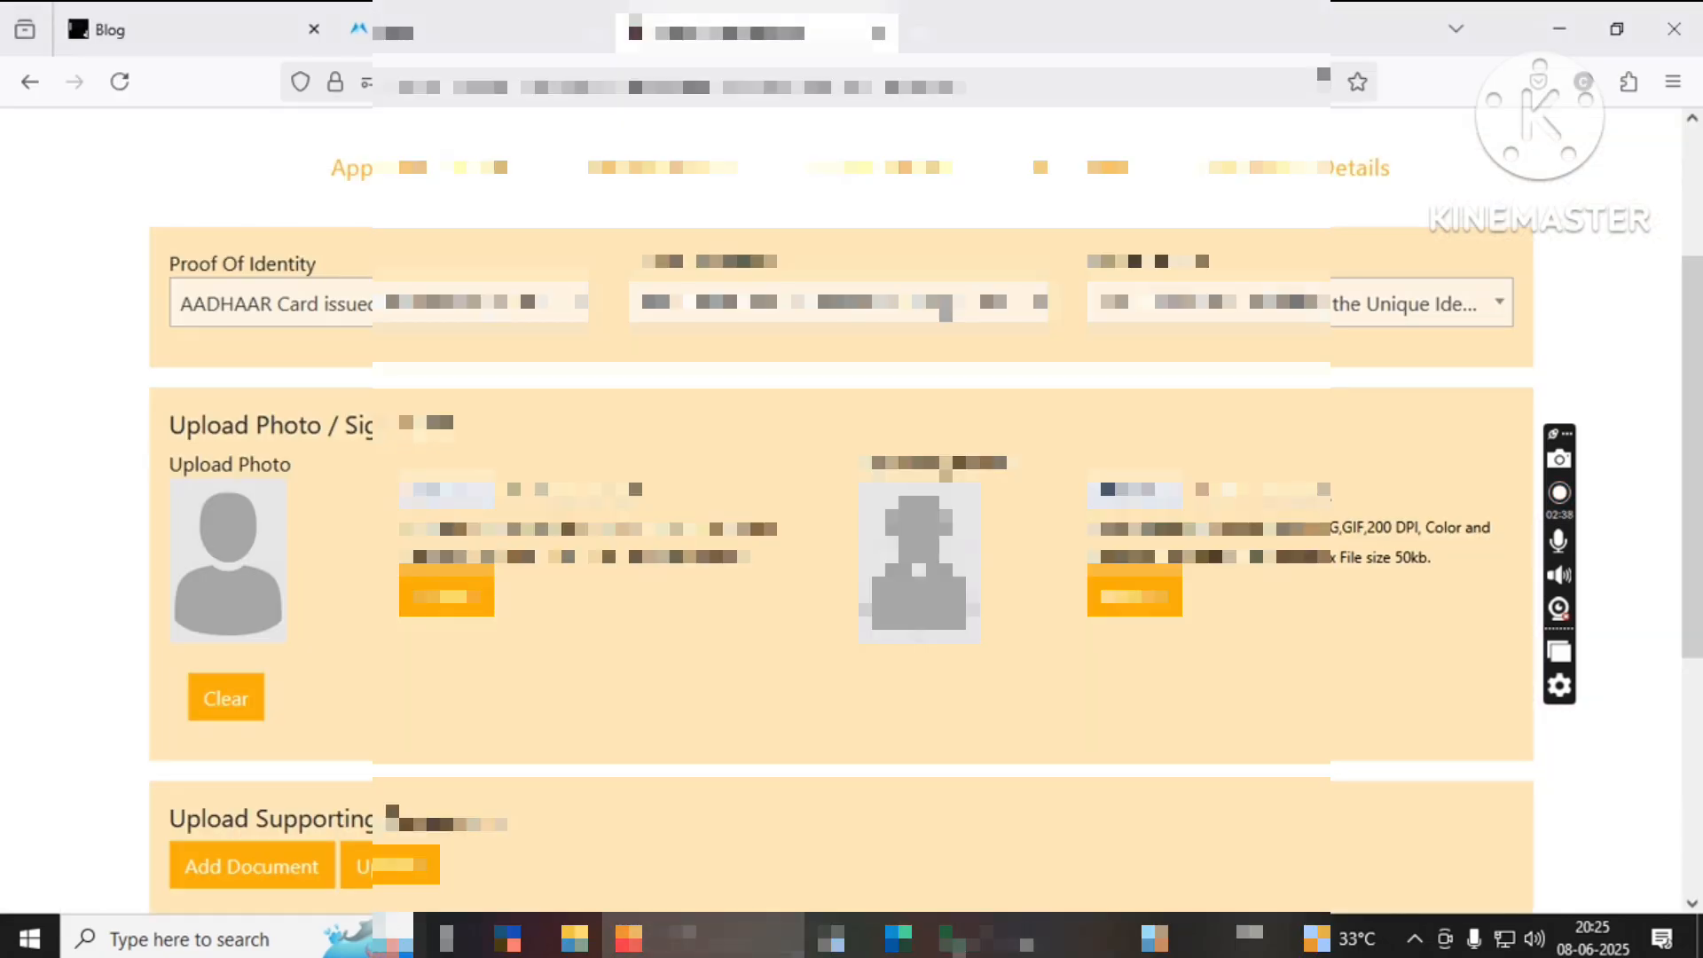
left_click(441, 502)
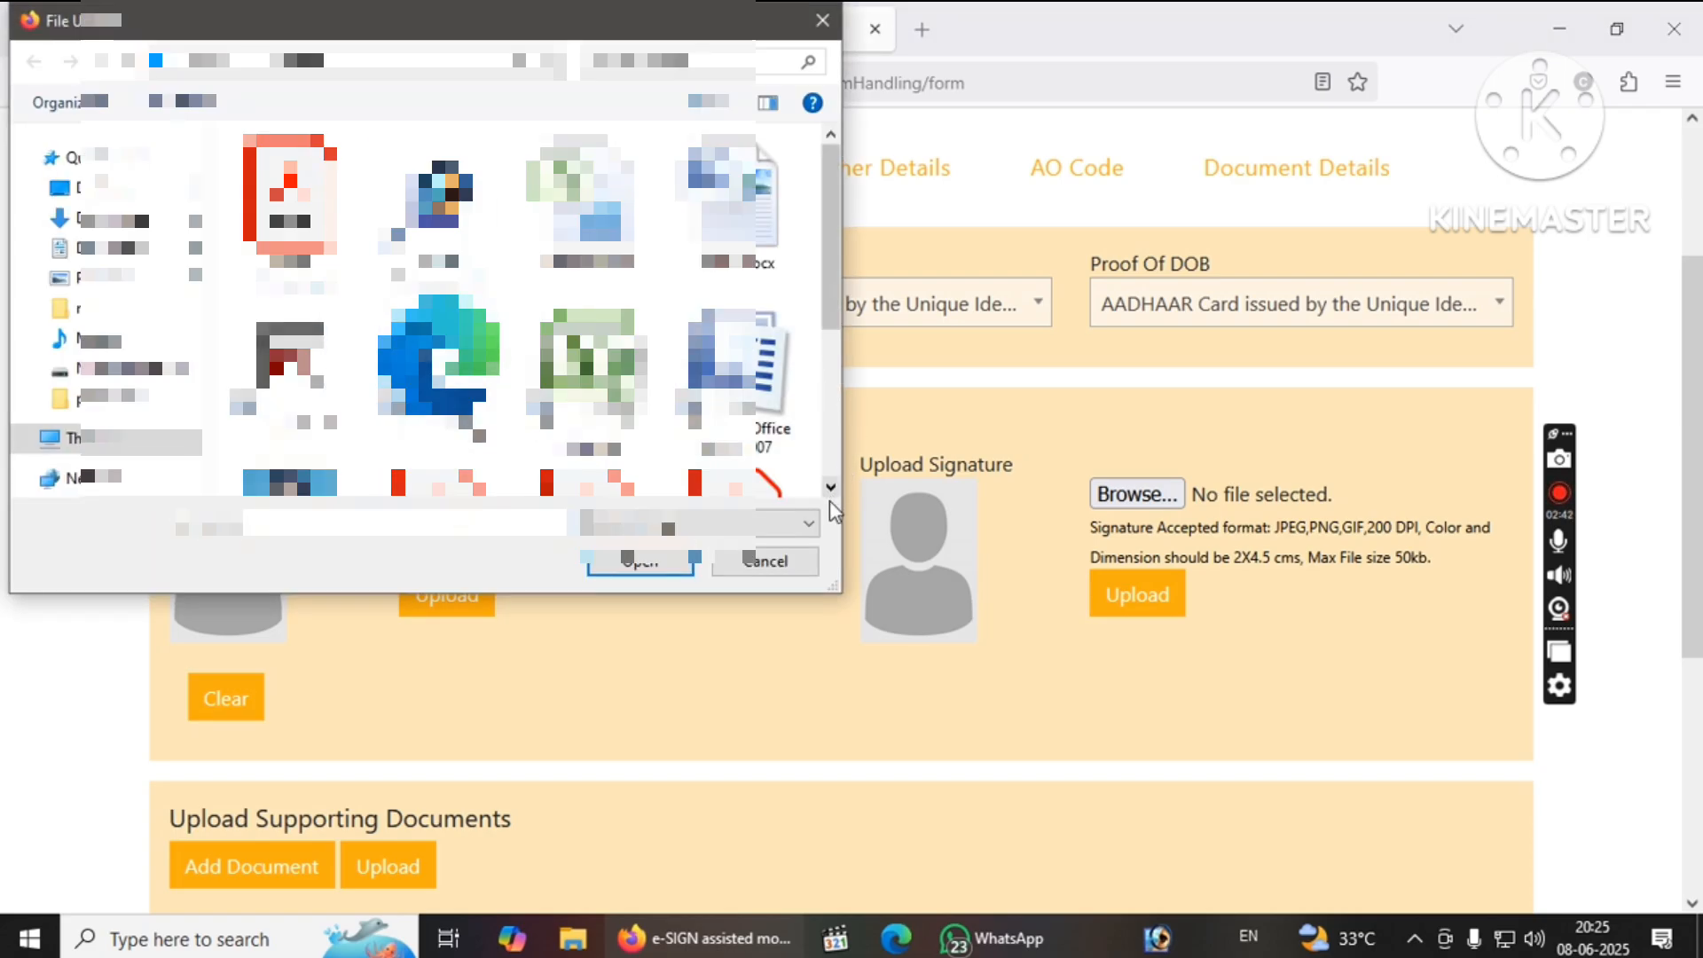
scroll(831, 502, "down", 2)
double_click(297, 427)
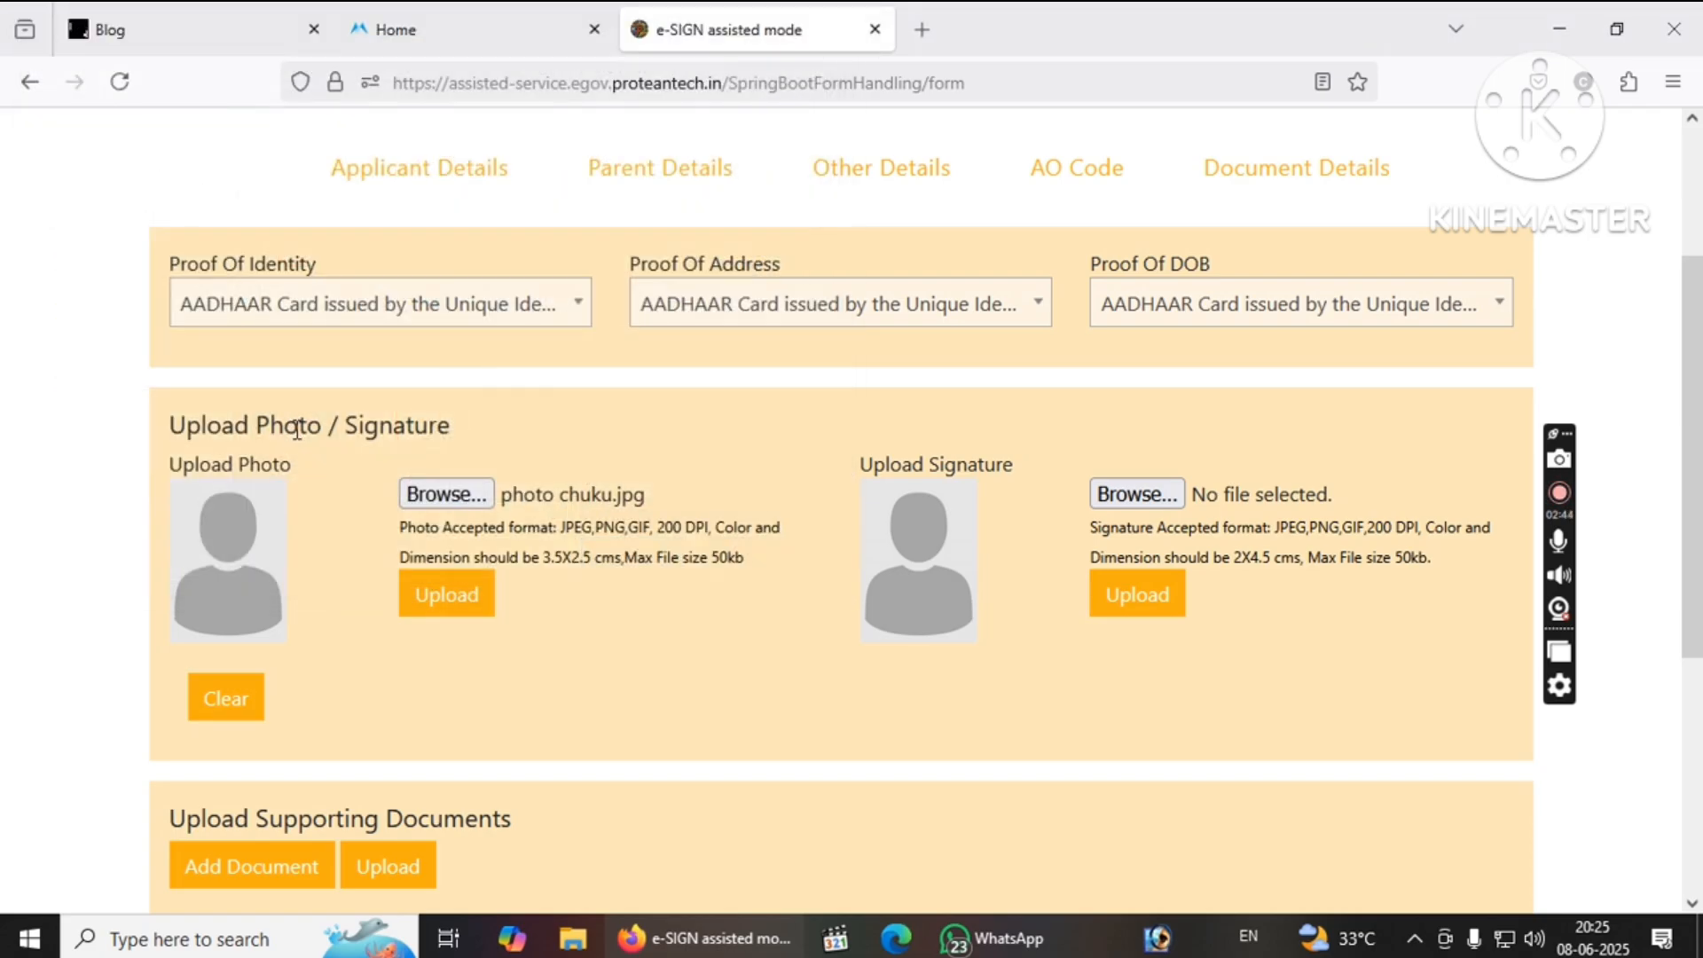
left_click(444, 599)
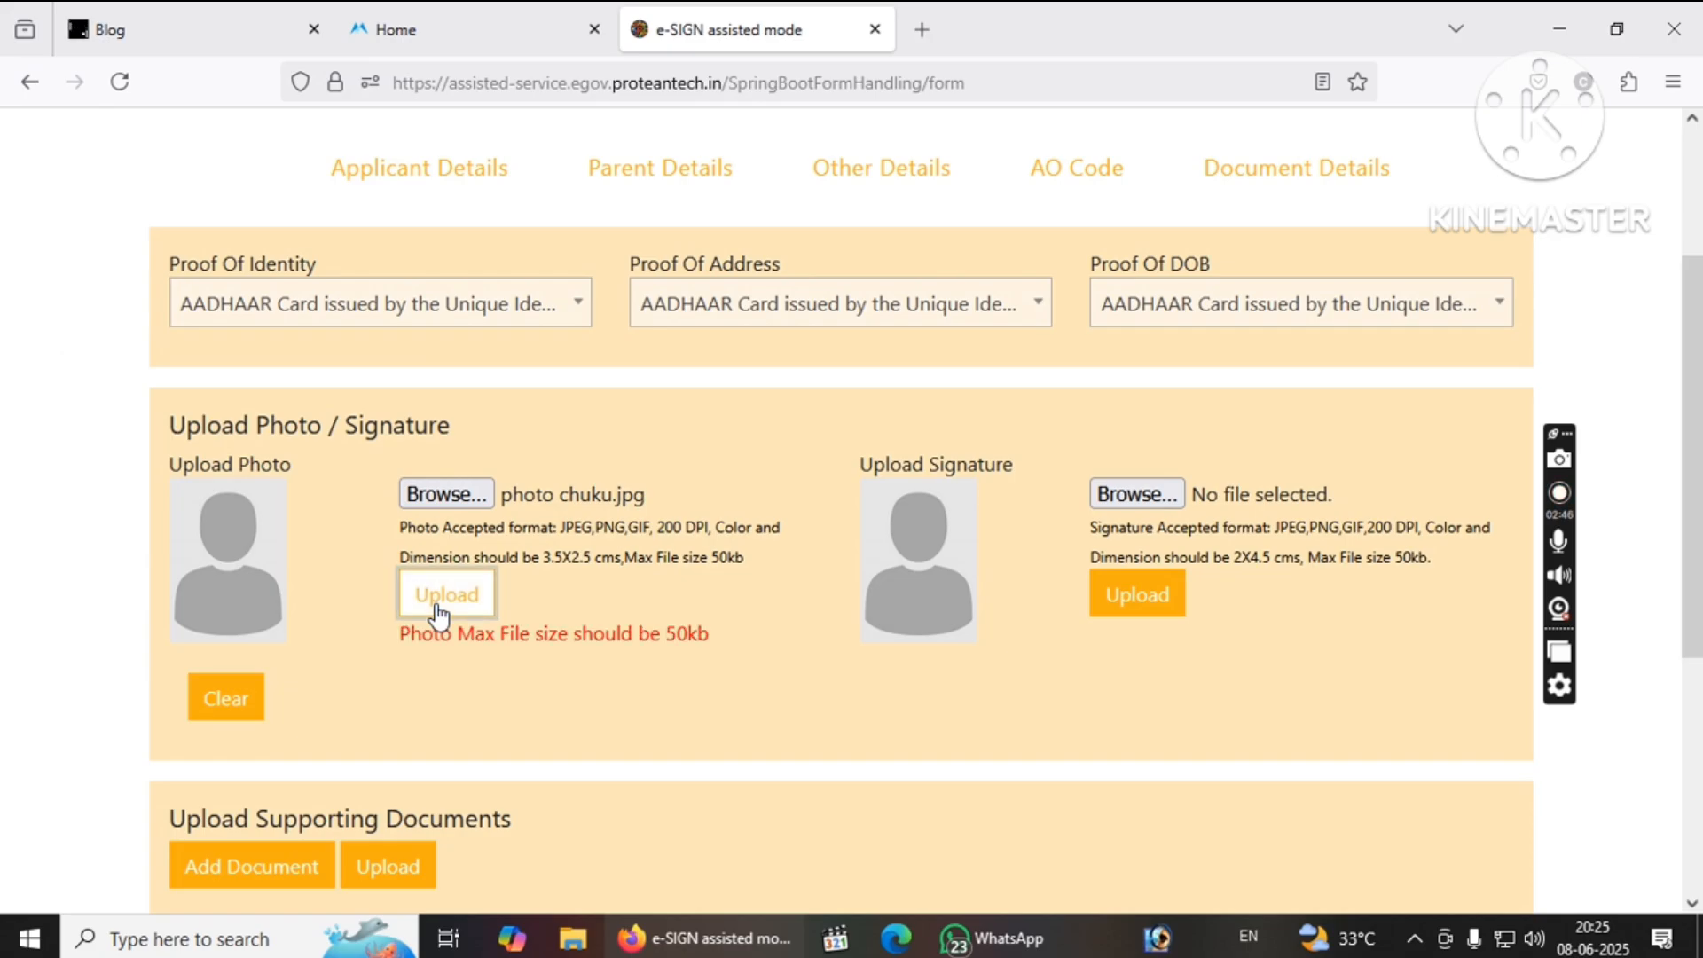
Search 'kb reducer' in a new tab and open Pi7's Reduce Image Size In KB page.
left_click(922, 30)
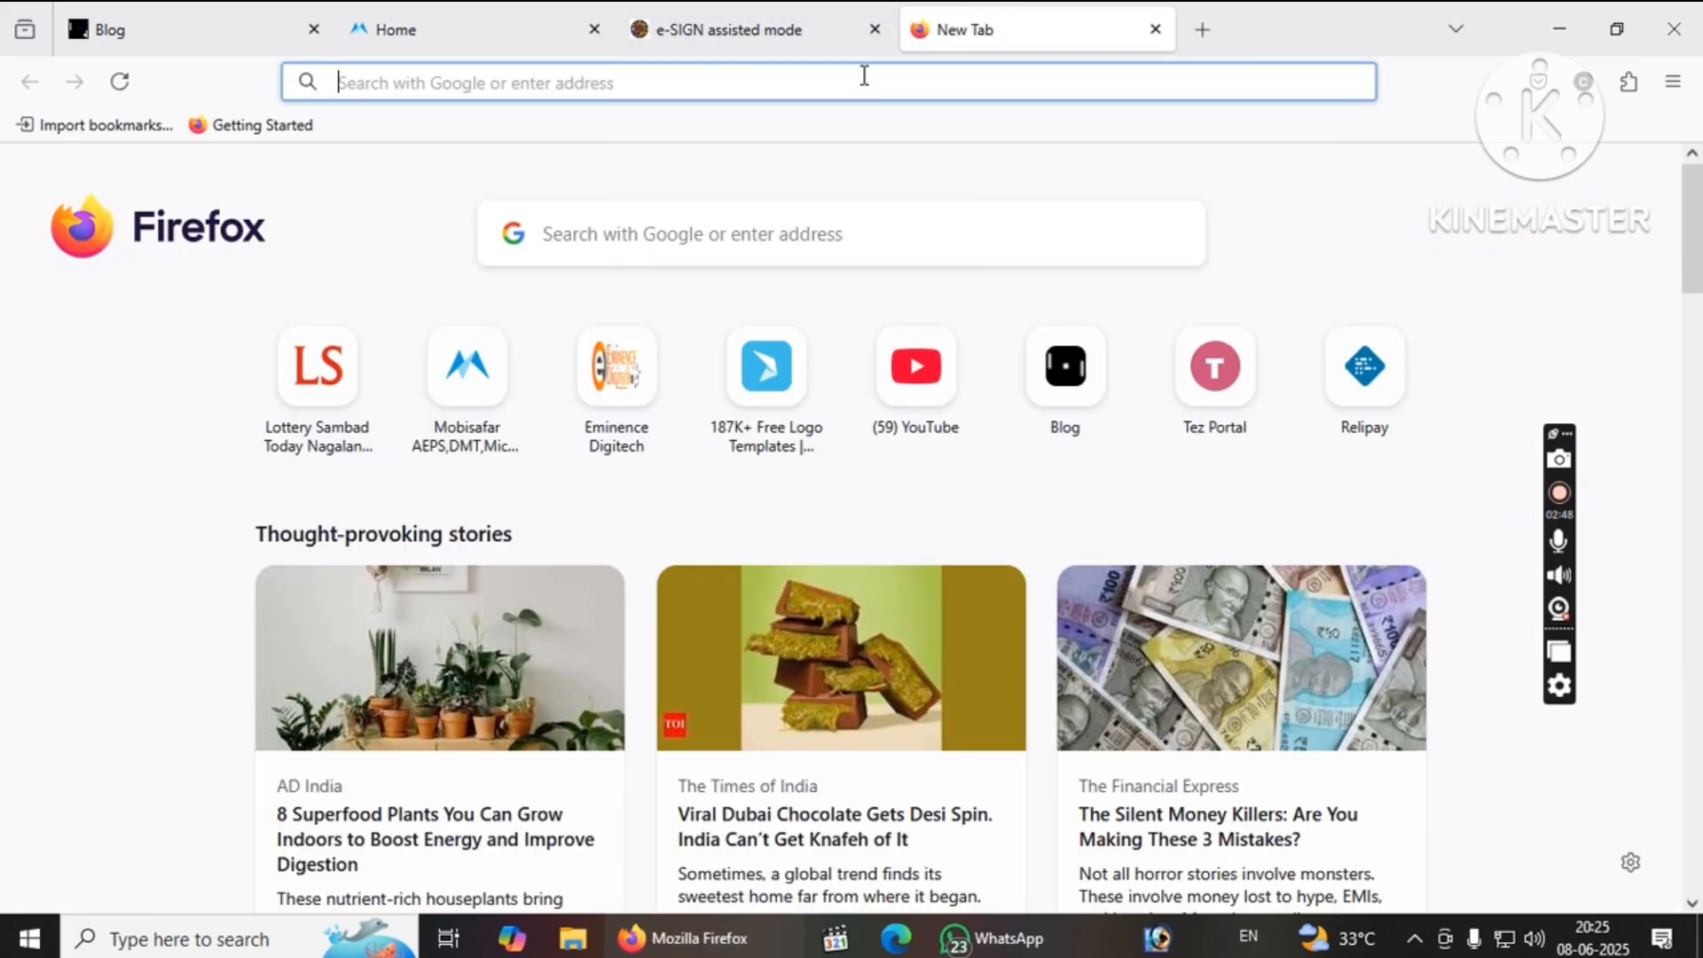
type("kb")
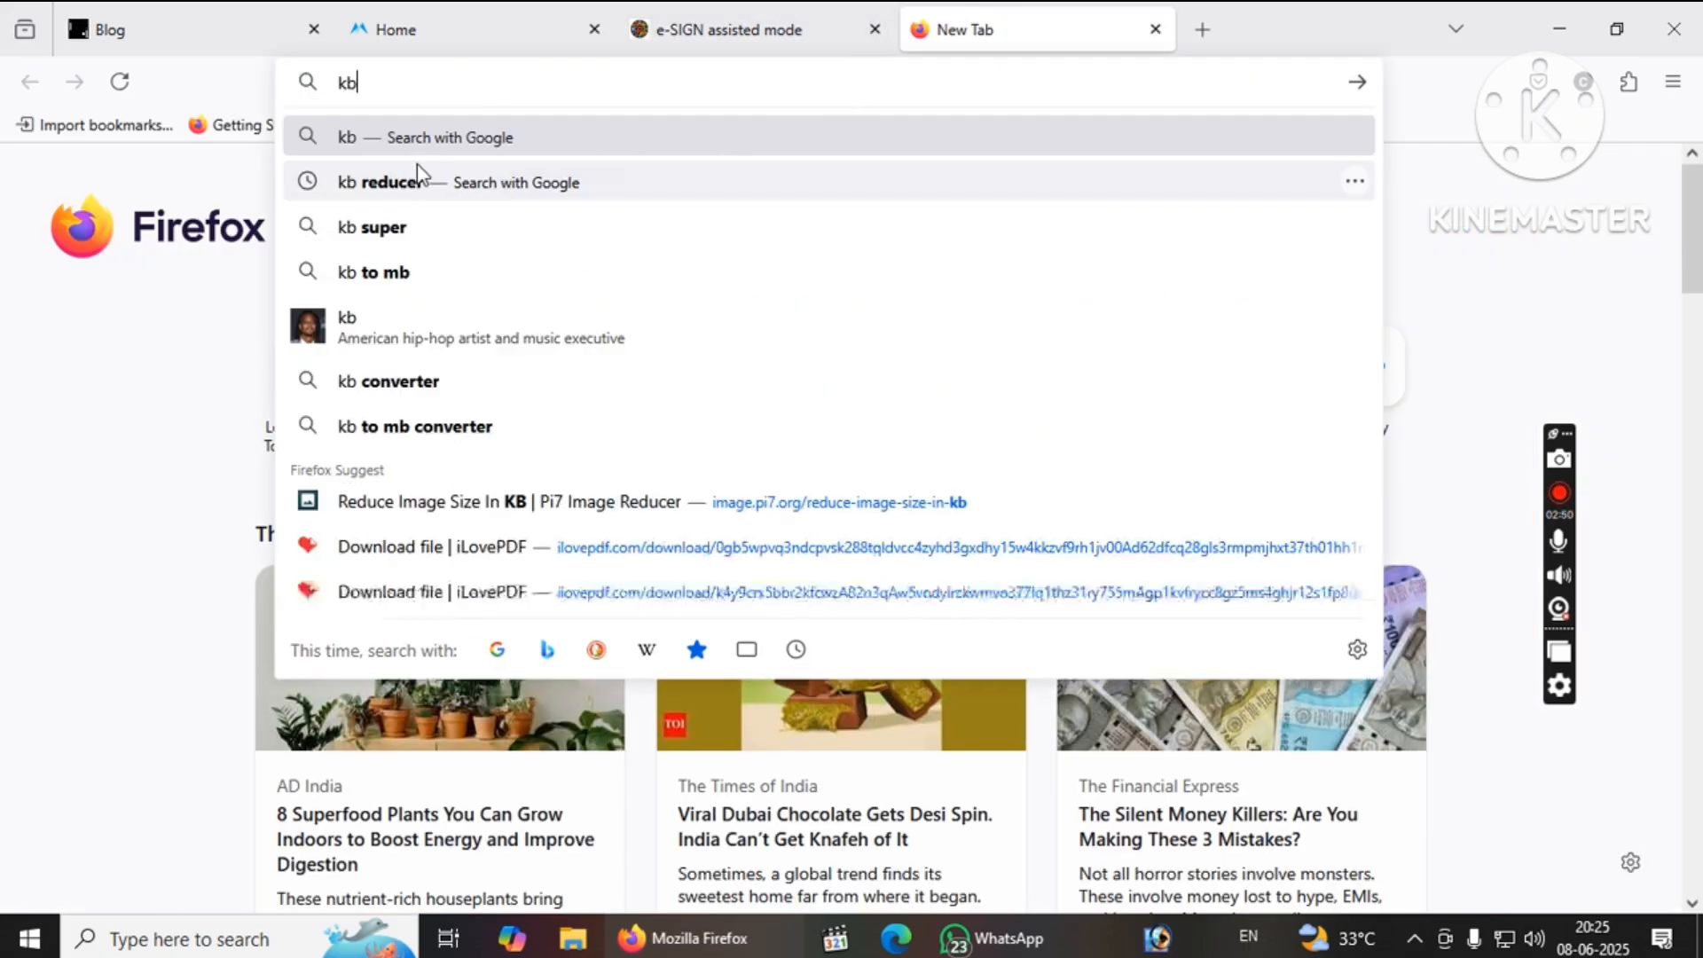
left_click(401, 183)
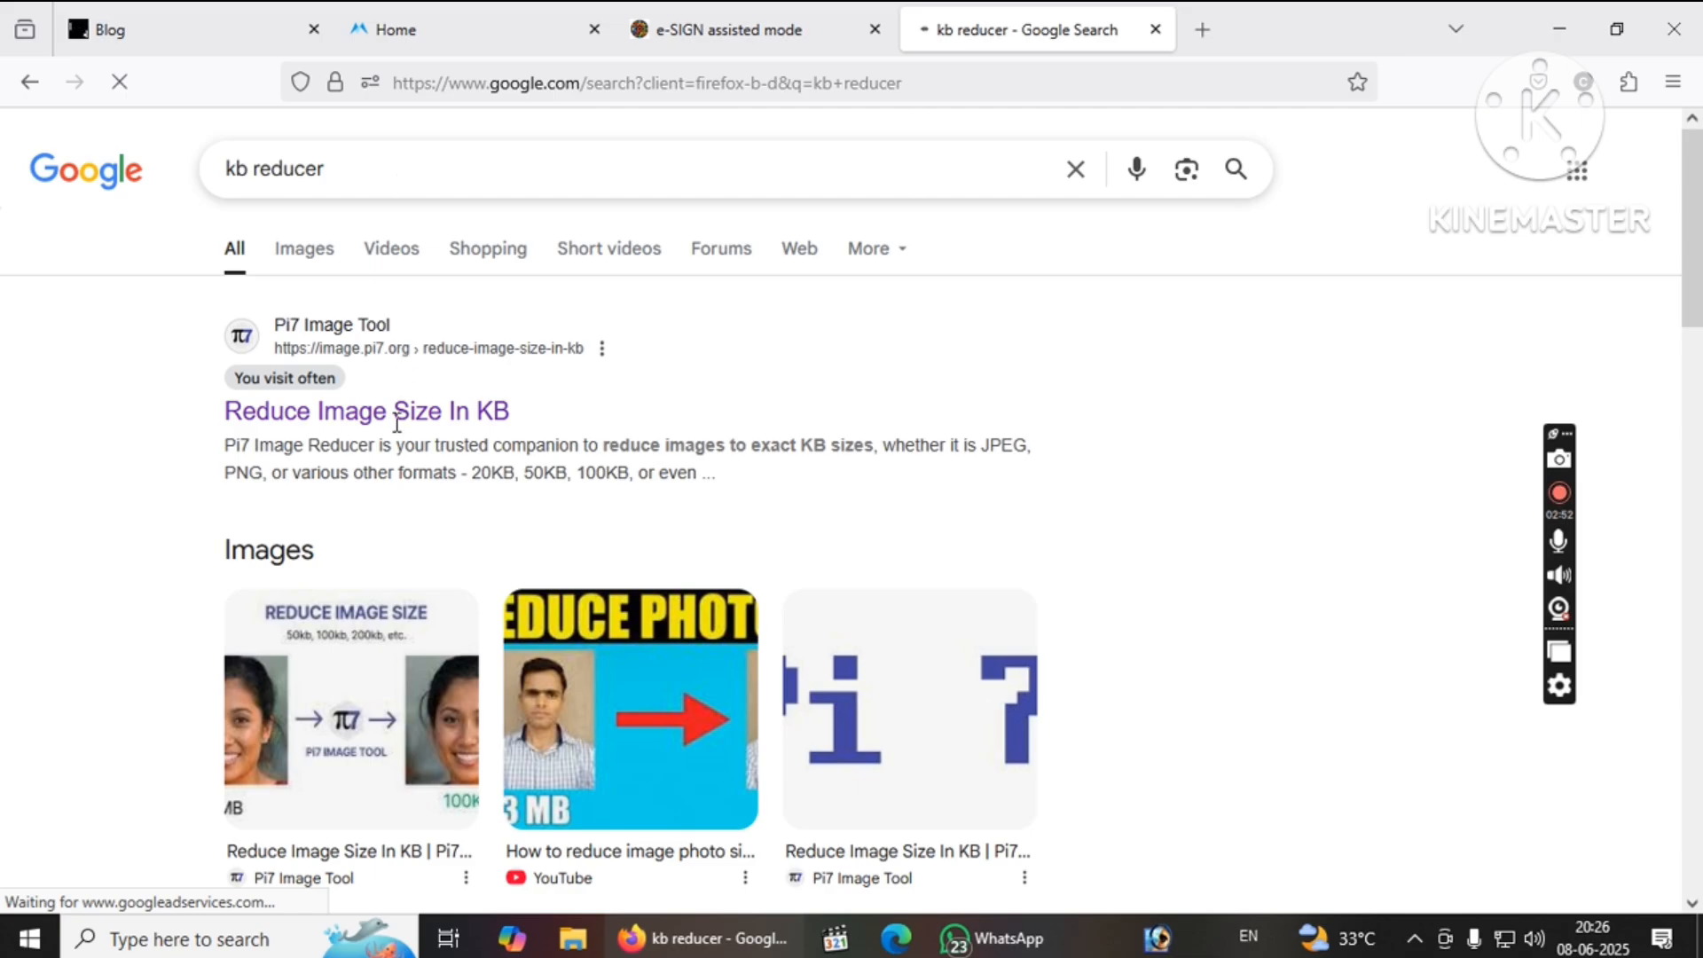
left_click(398, 419)
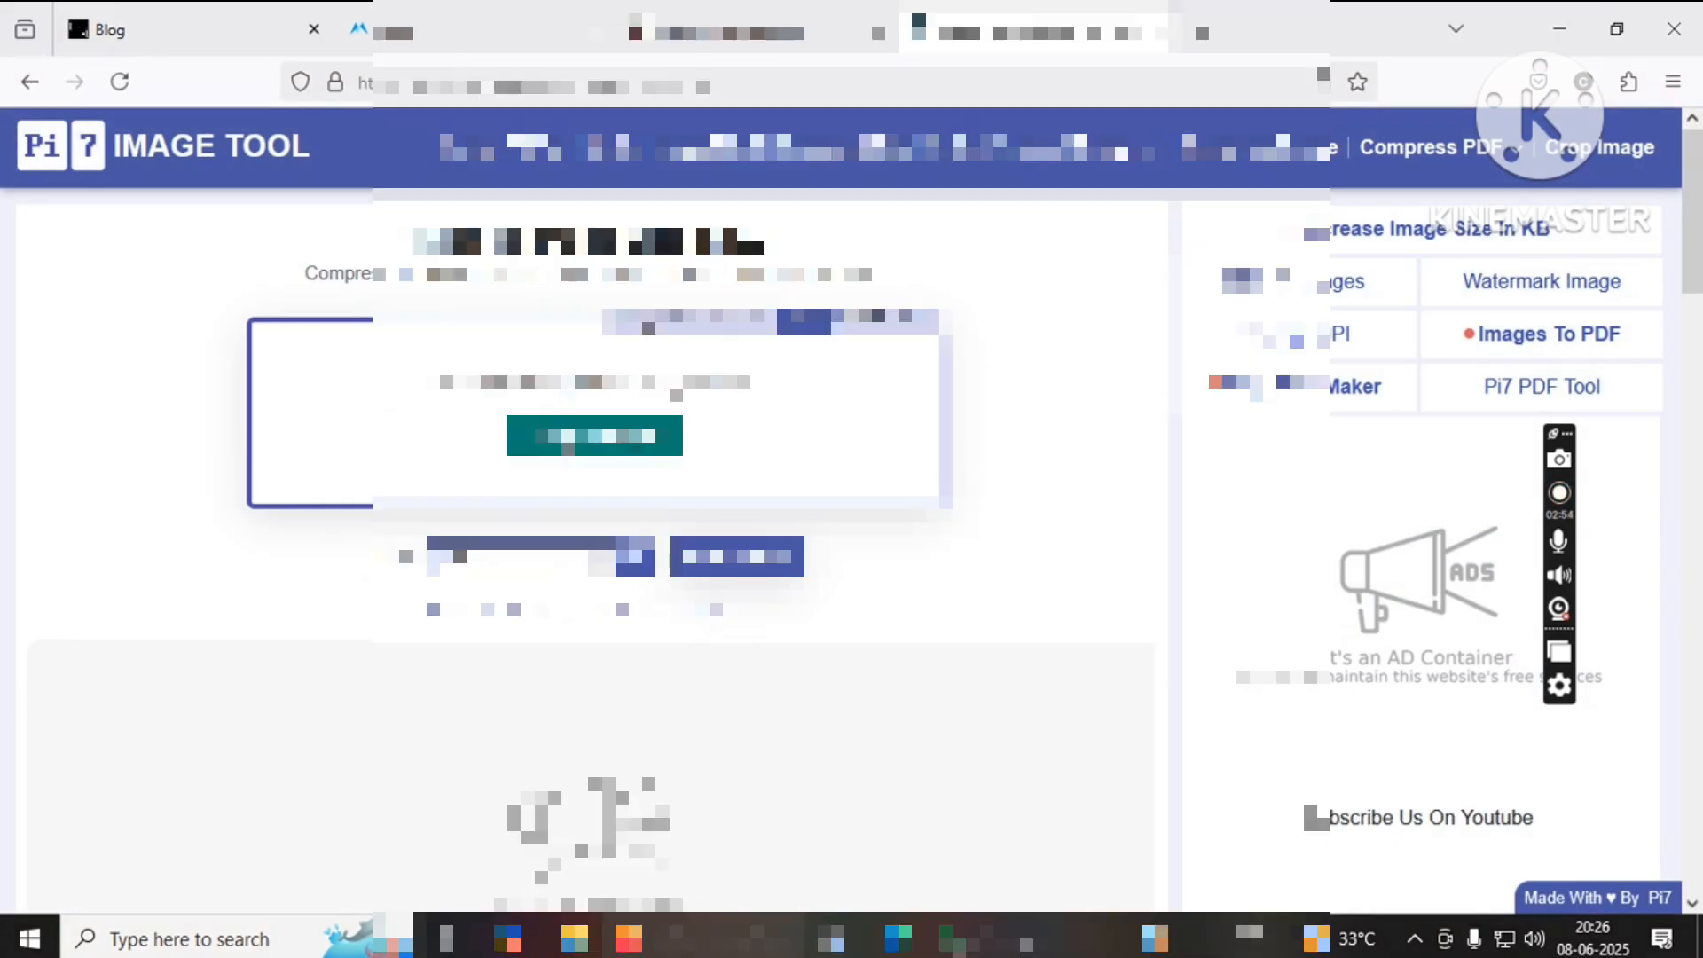
Compress the photo to 40 Kb and download it as photochuku.jpg.
left_click(594, 435)
double_click(277, 166)
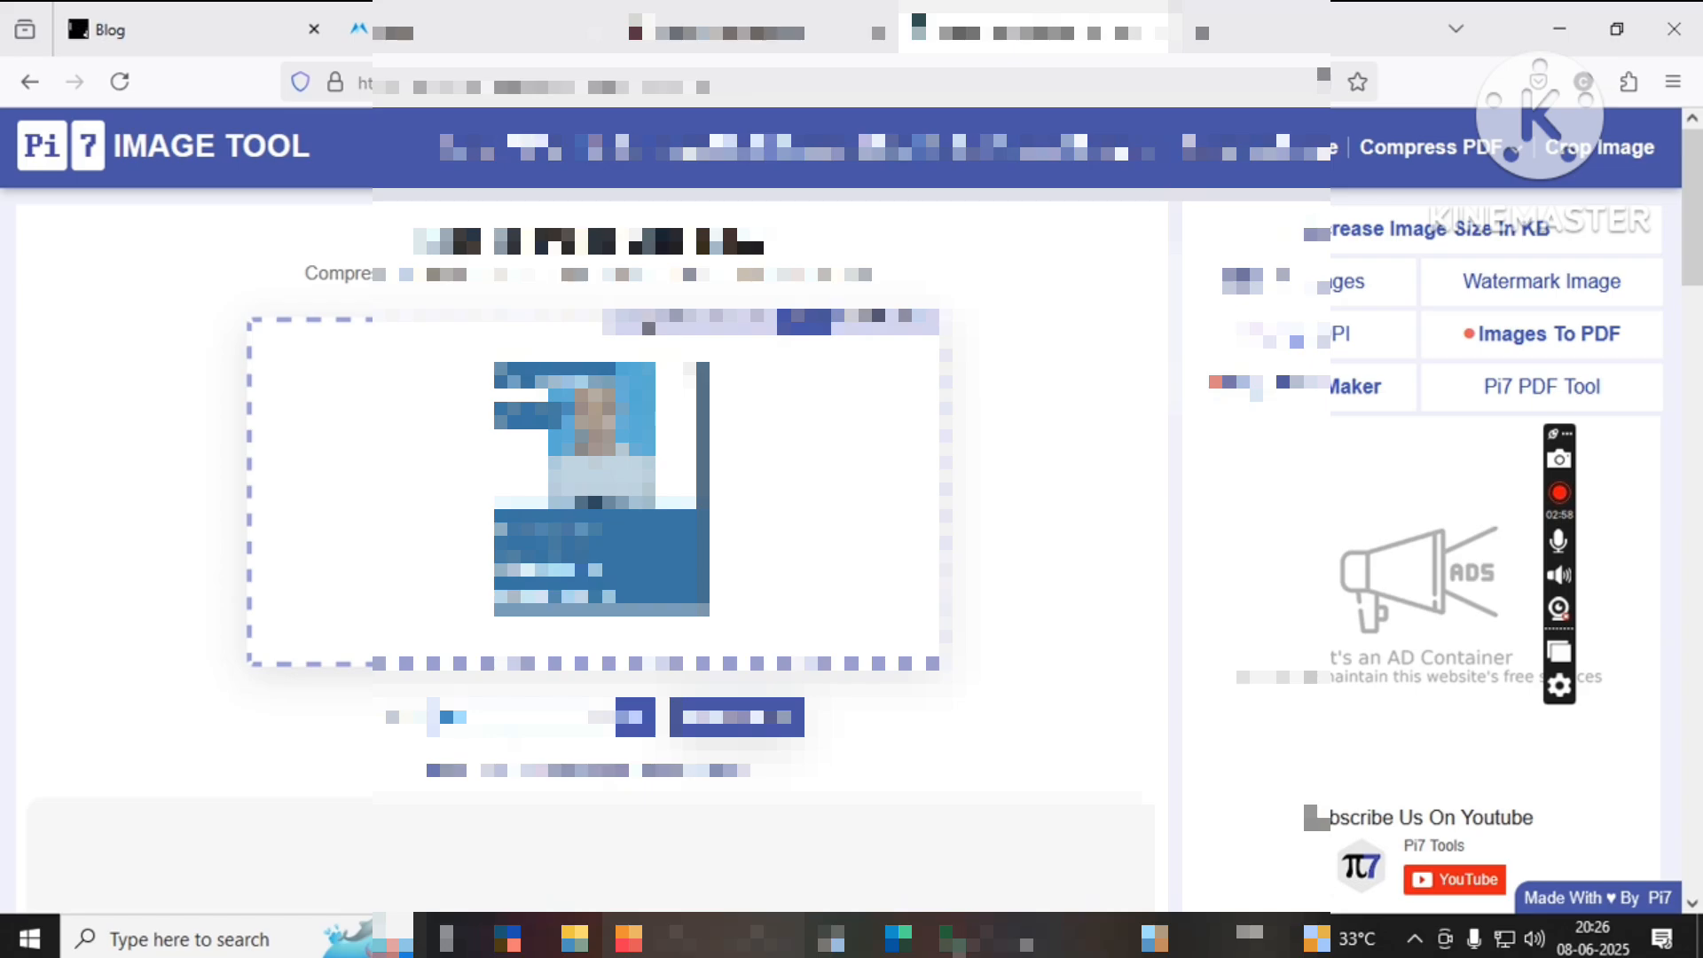
left_click(750, 714)
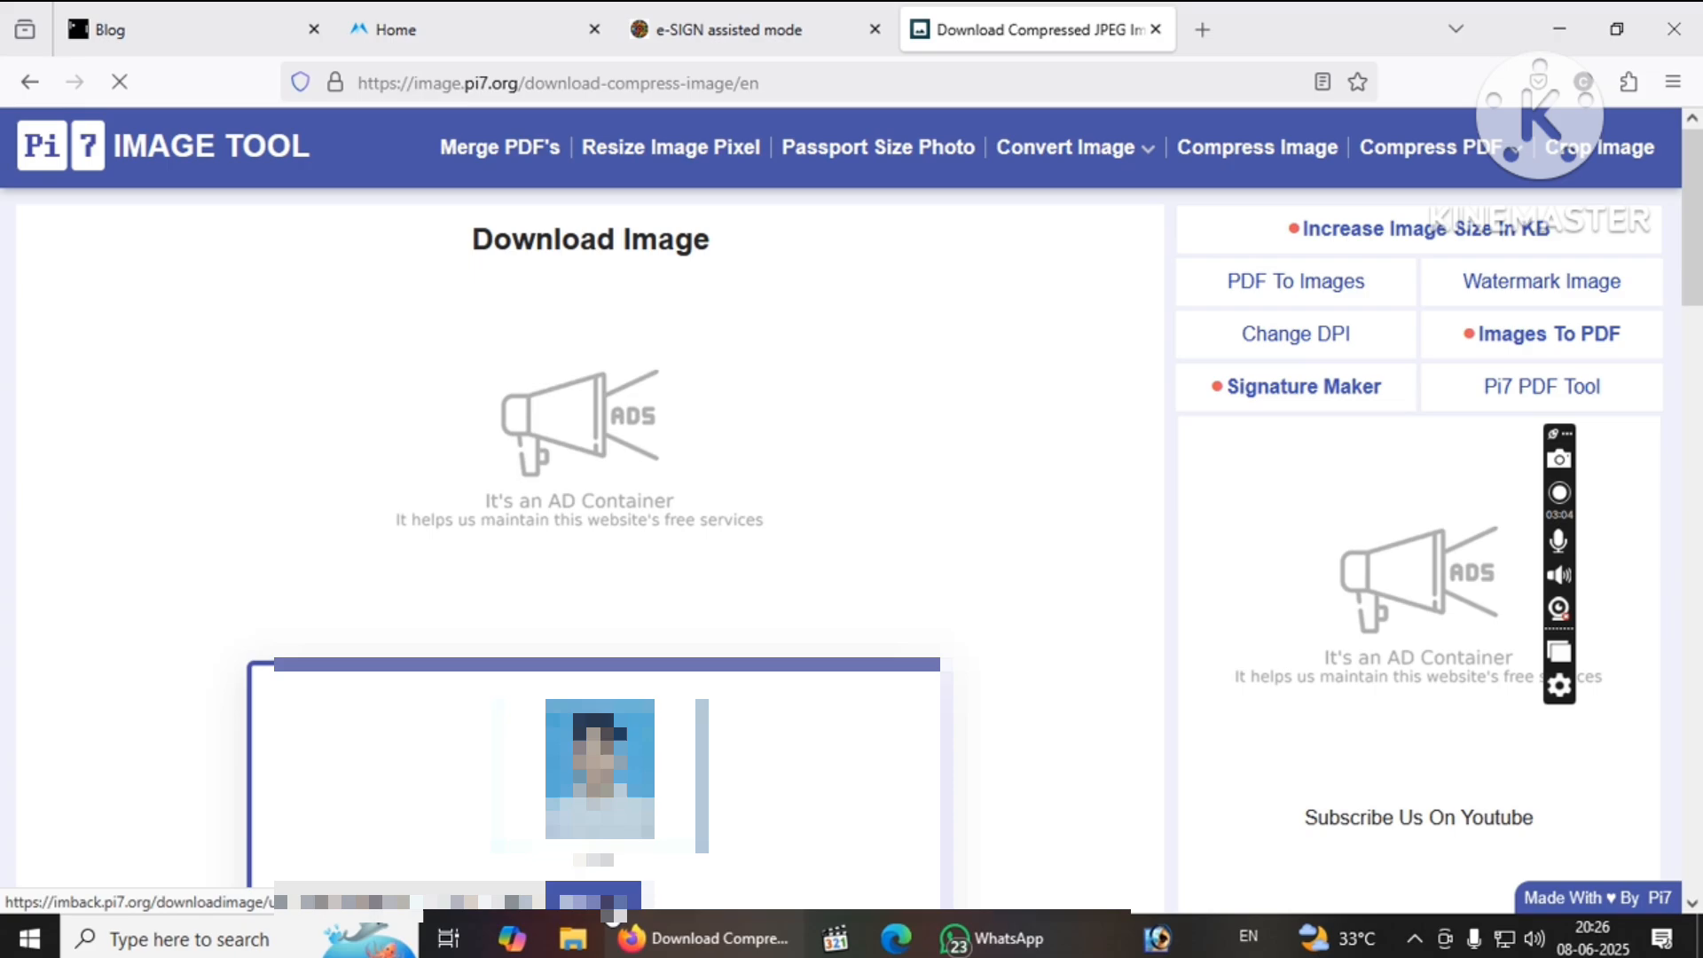
left_click(611, 903)
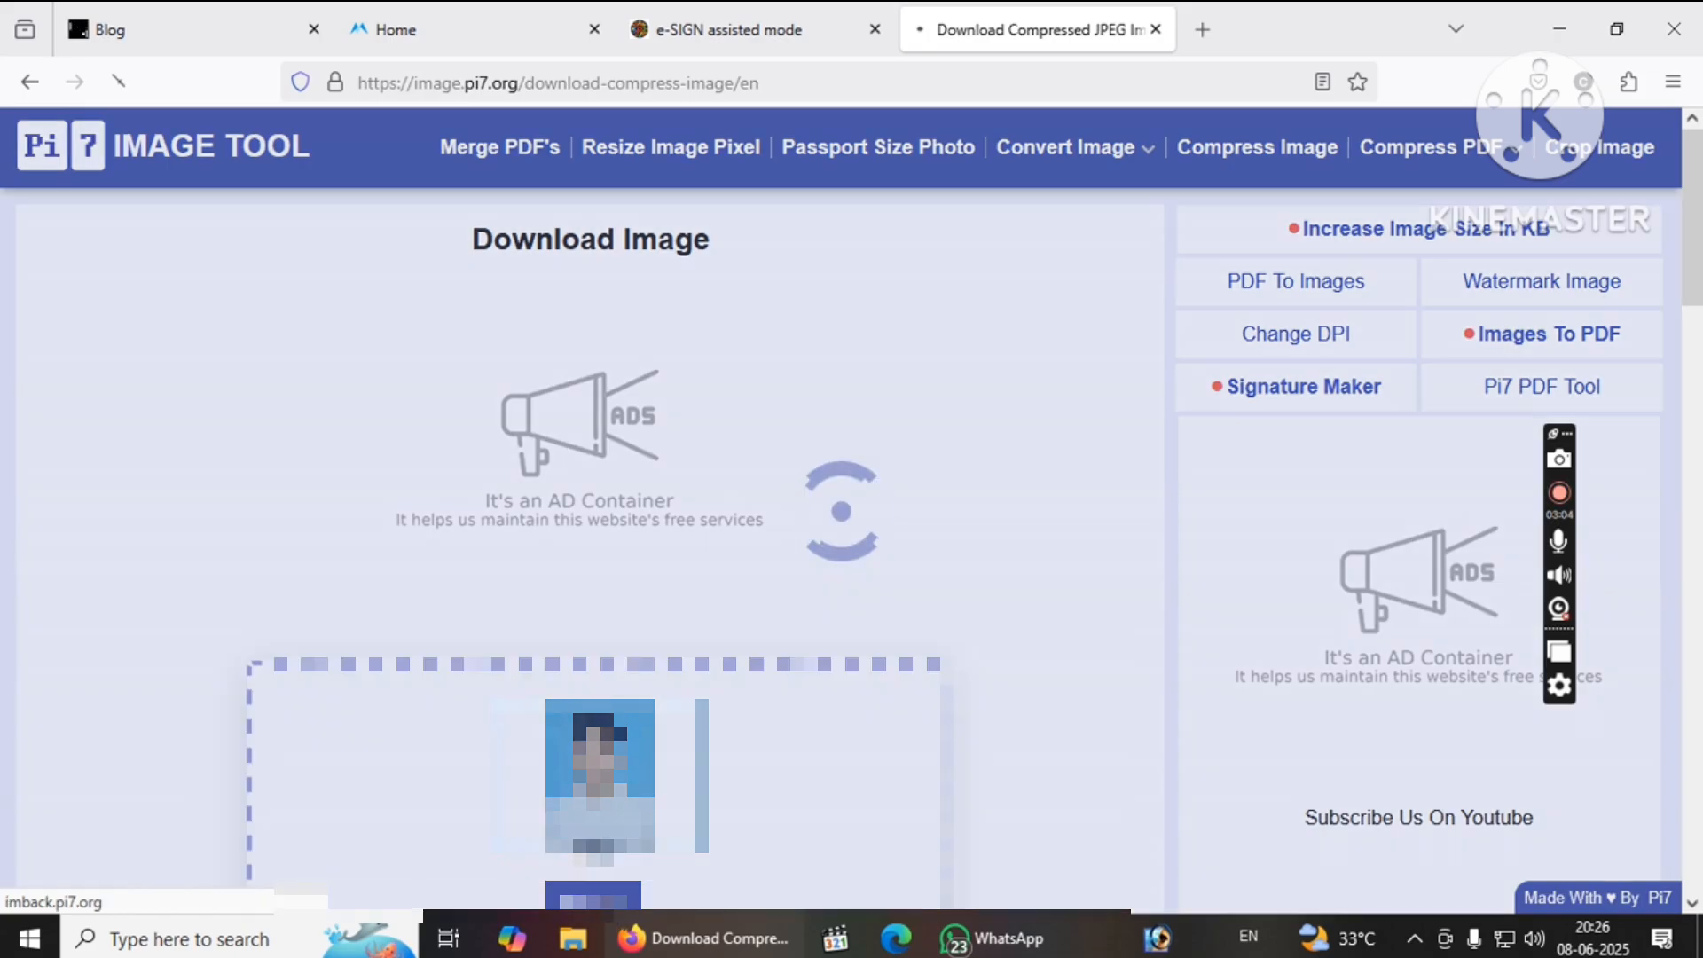
Compress the signature image to 40 Kb as well.
left_click(32, 83)
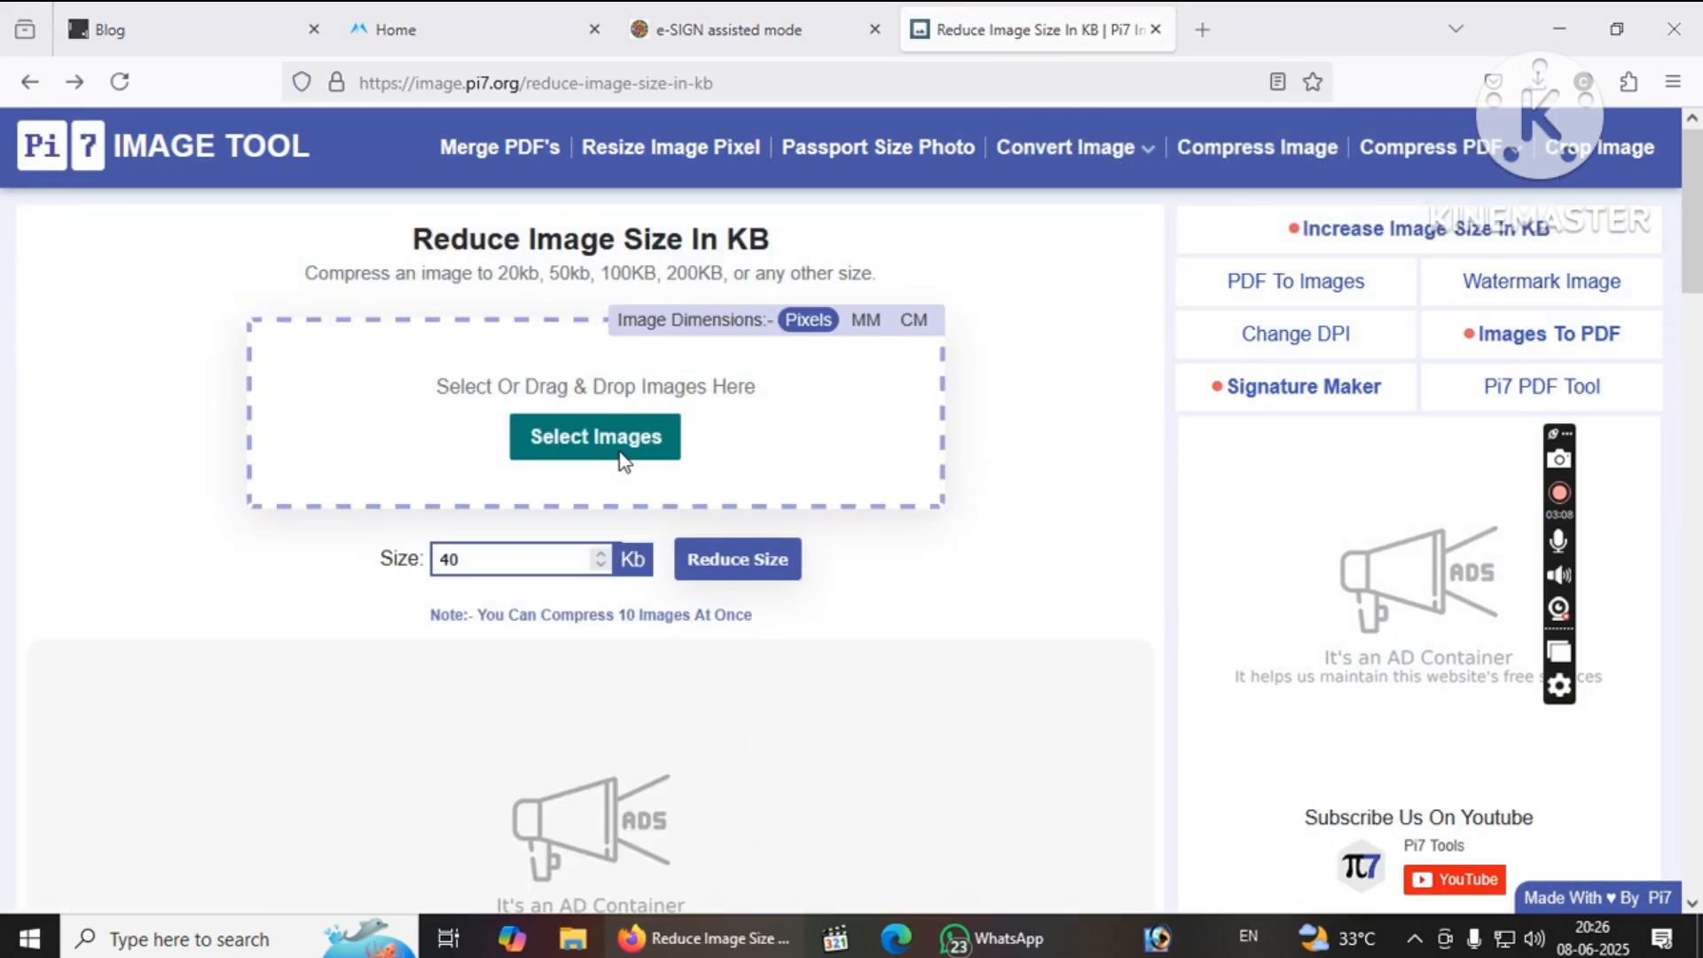
left_click(622, 450)
double_click(447, 206)
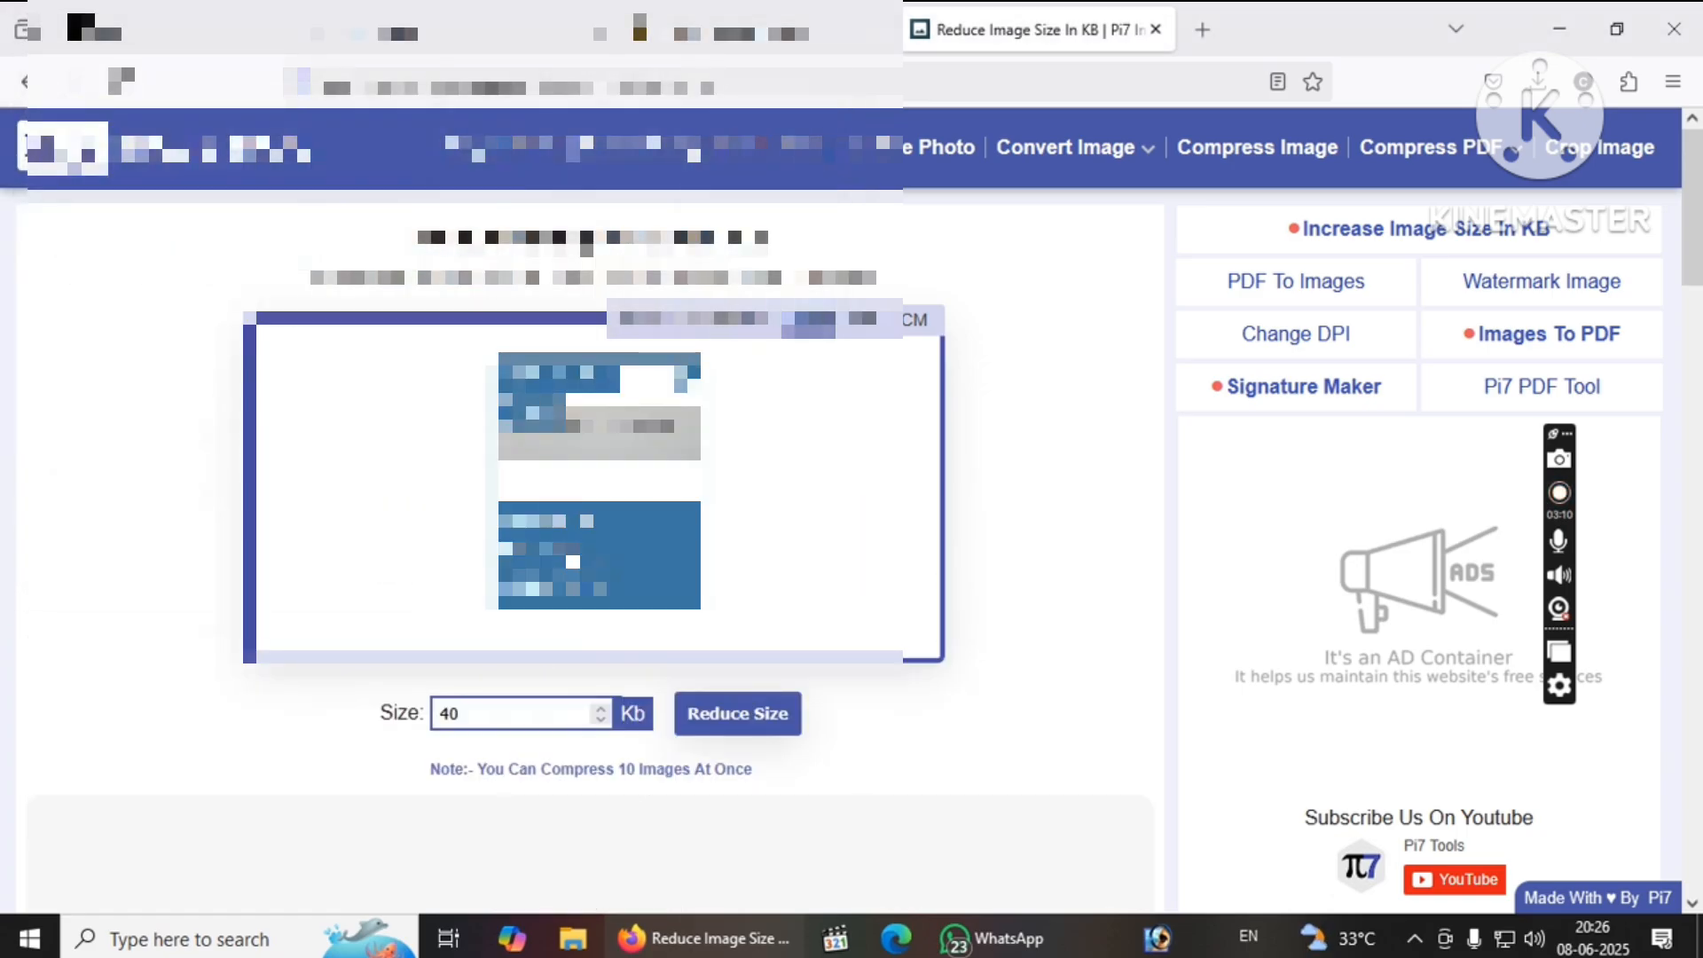
left_click(736, 715)
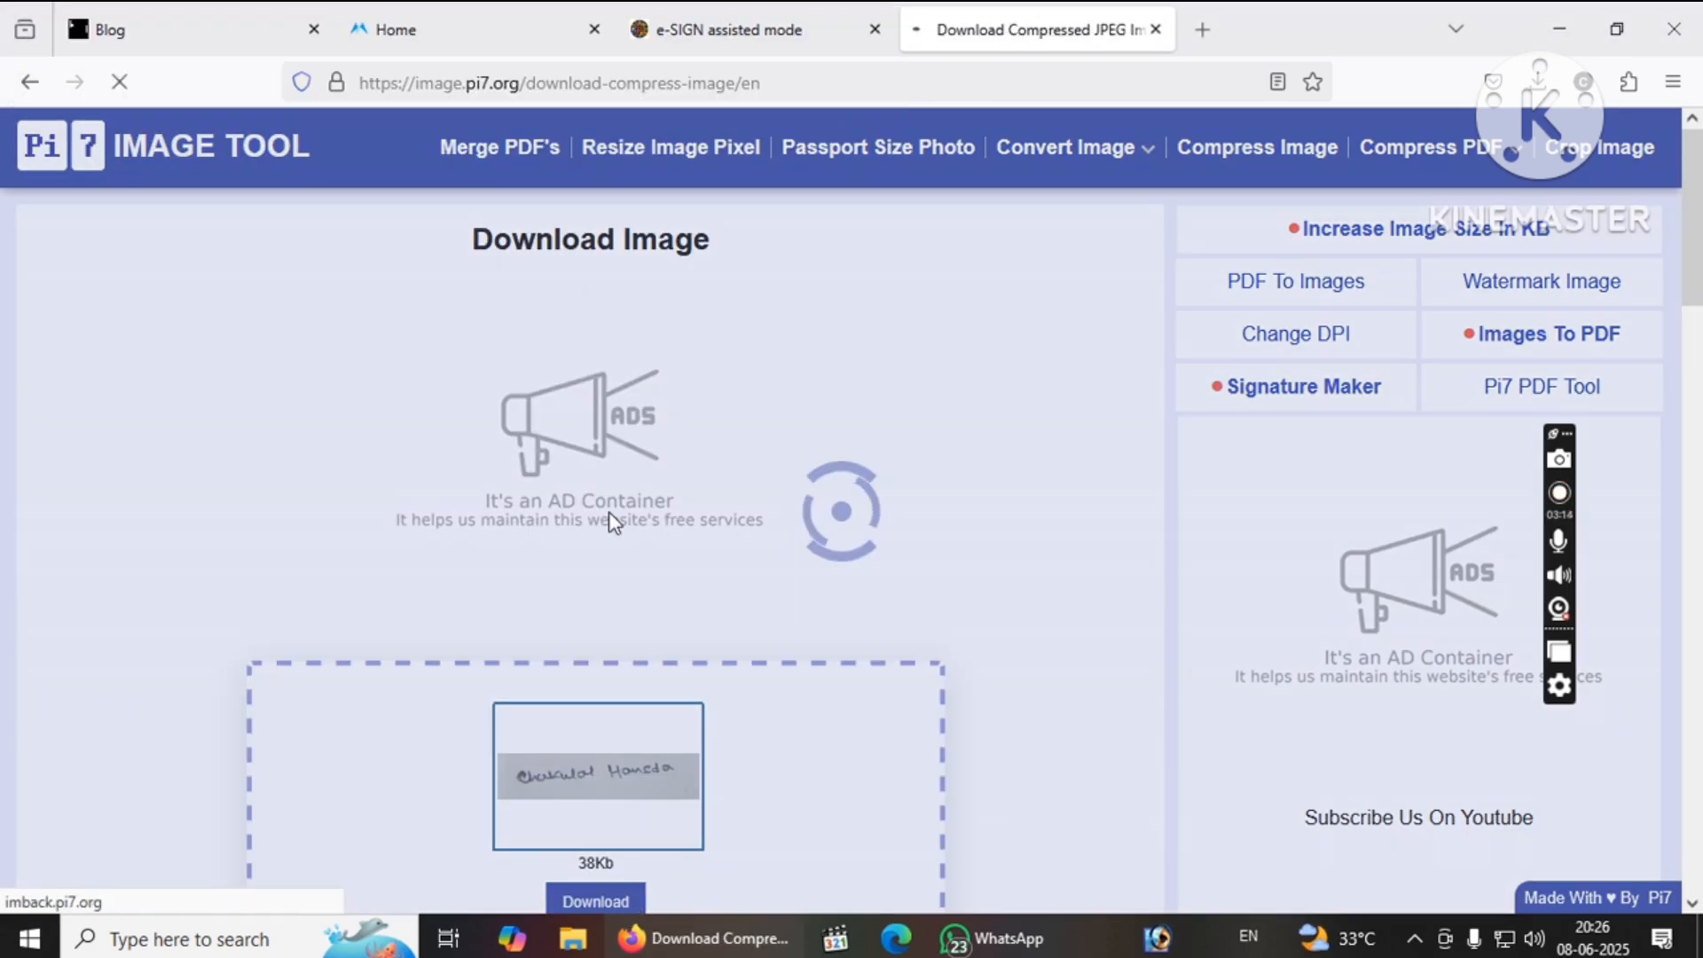
Back on the e-SIGN form, attach an image from the compressed files folder as the photo and try uploading.
left_click(701, 3)
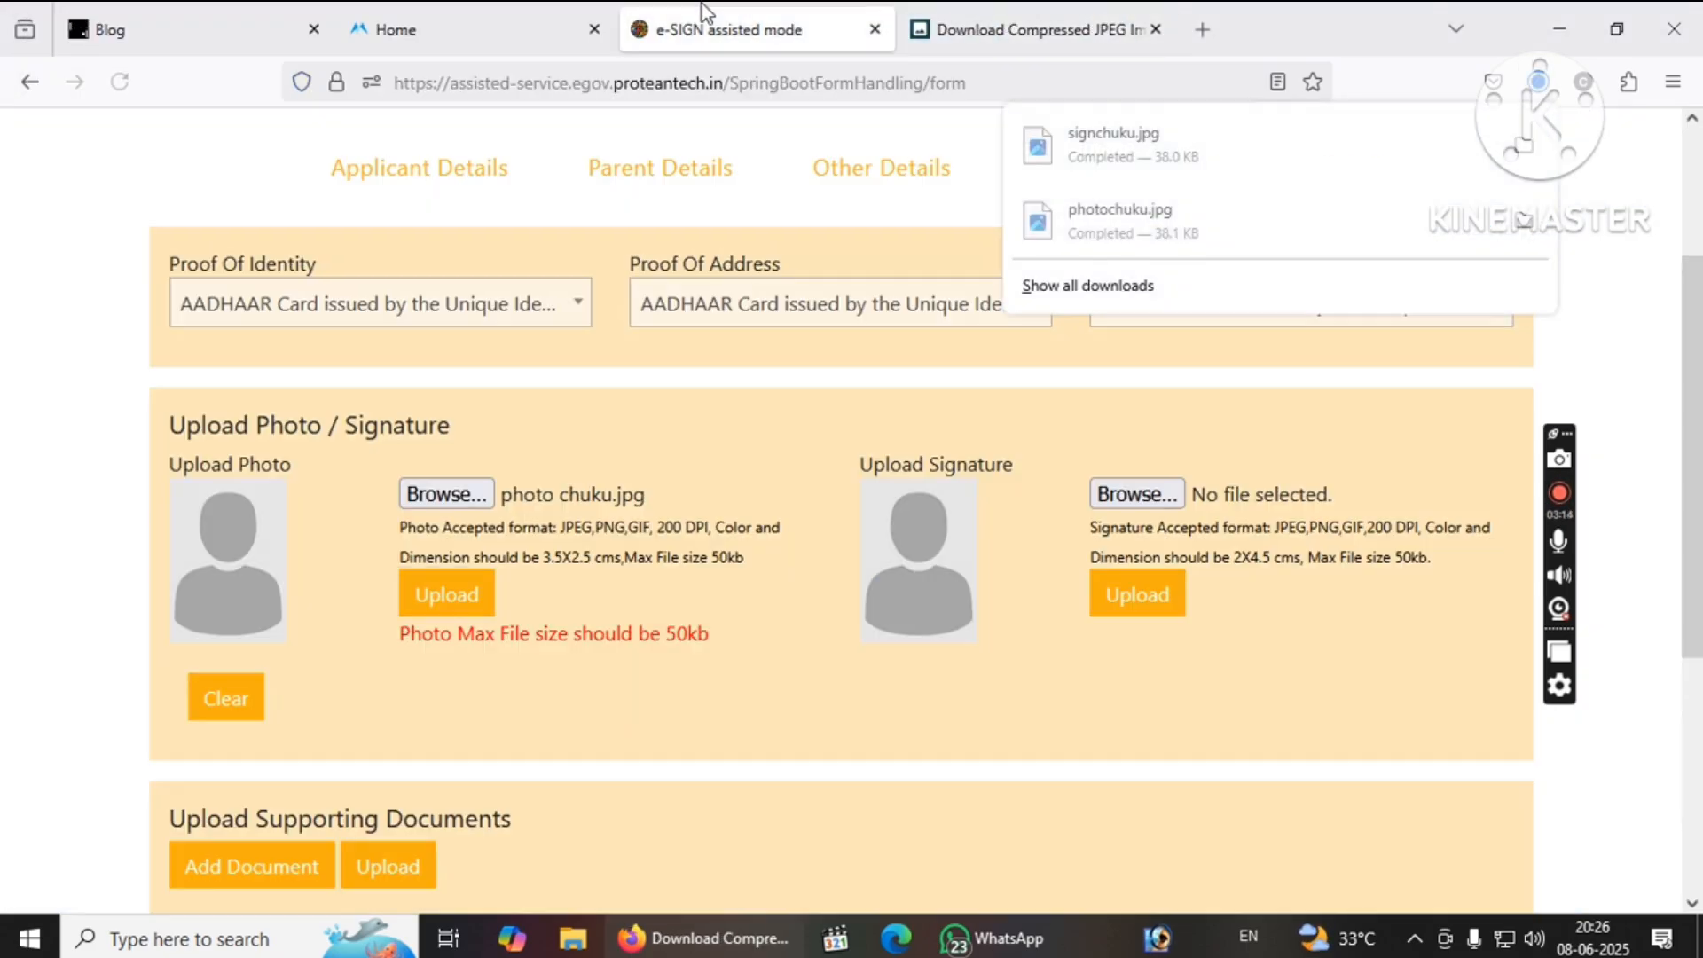
left_click(471, 491)
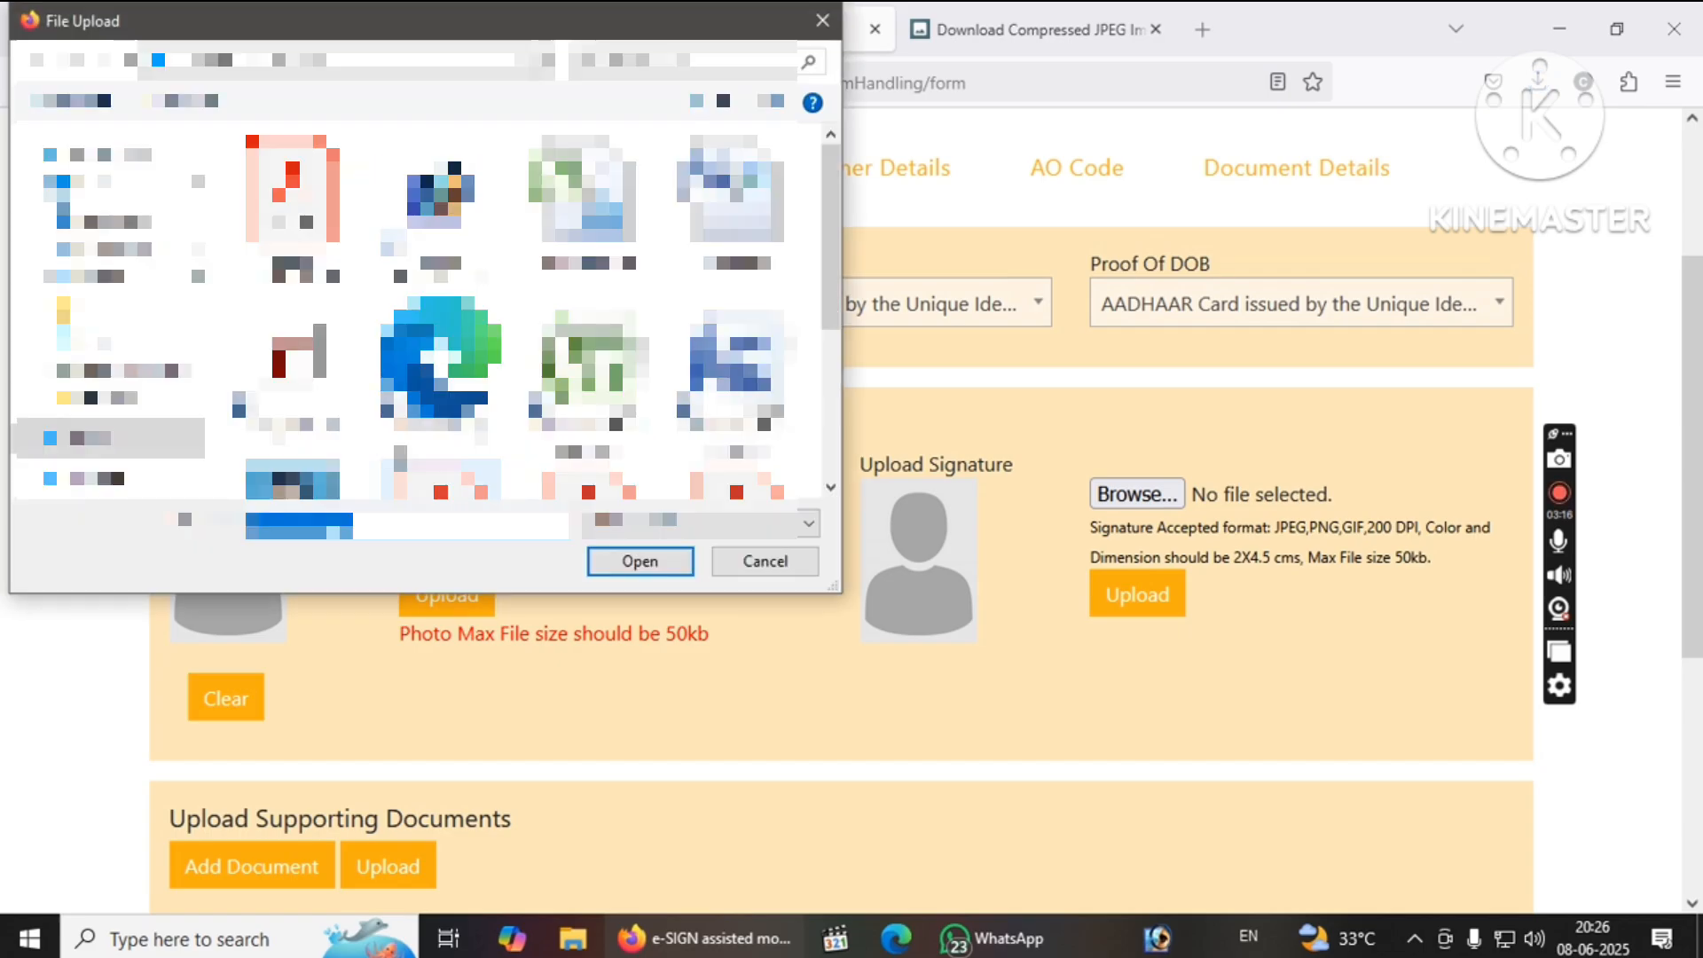
left_click(115, 218)
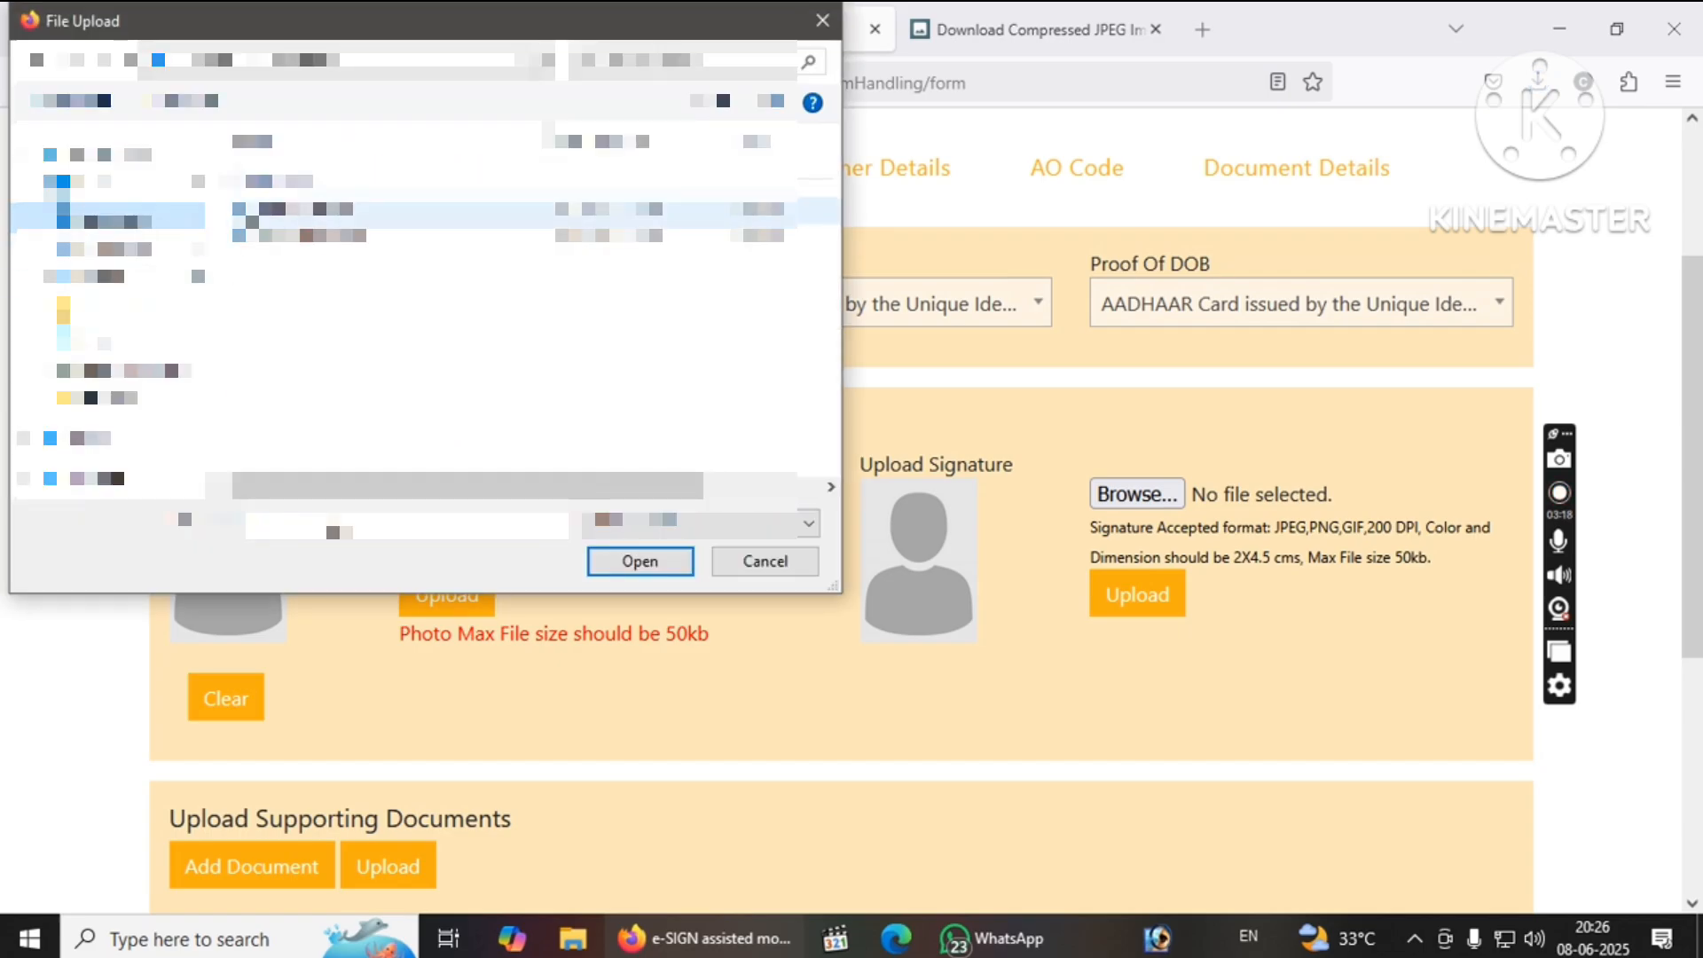
double_click(268, 237)
left_click(483, 594)
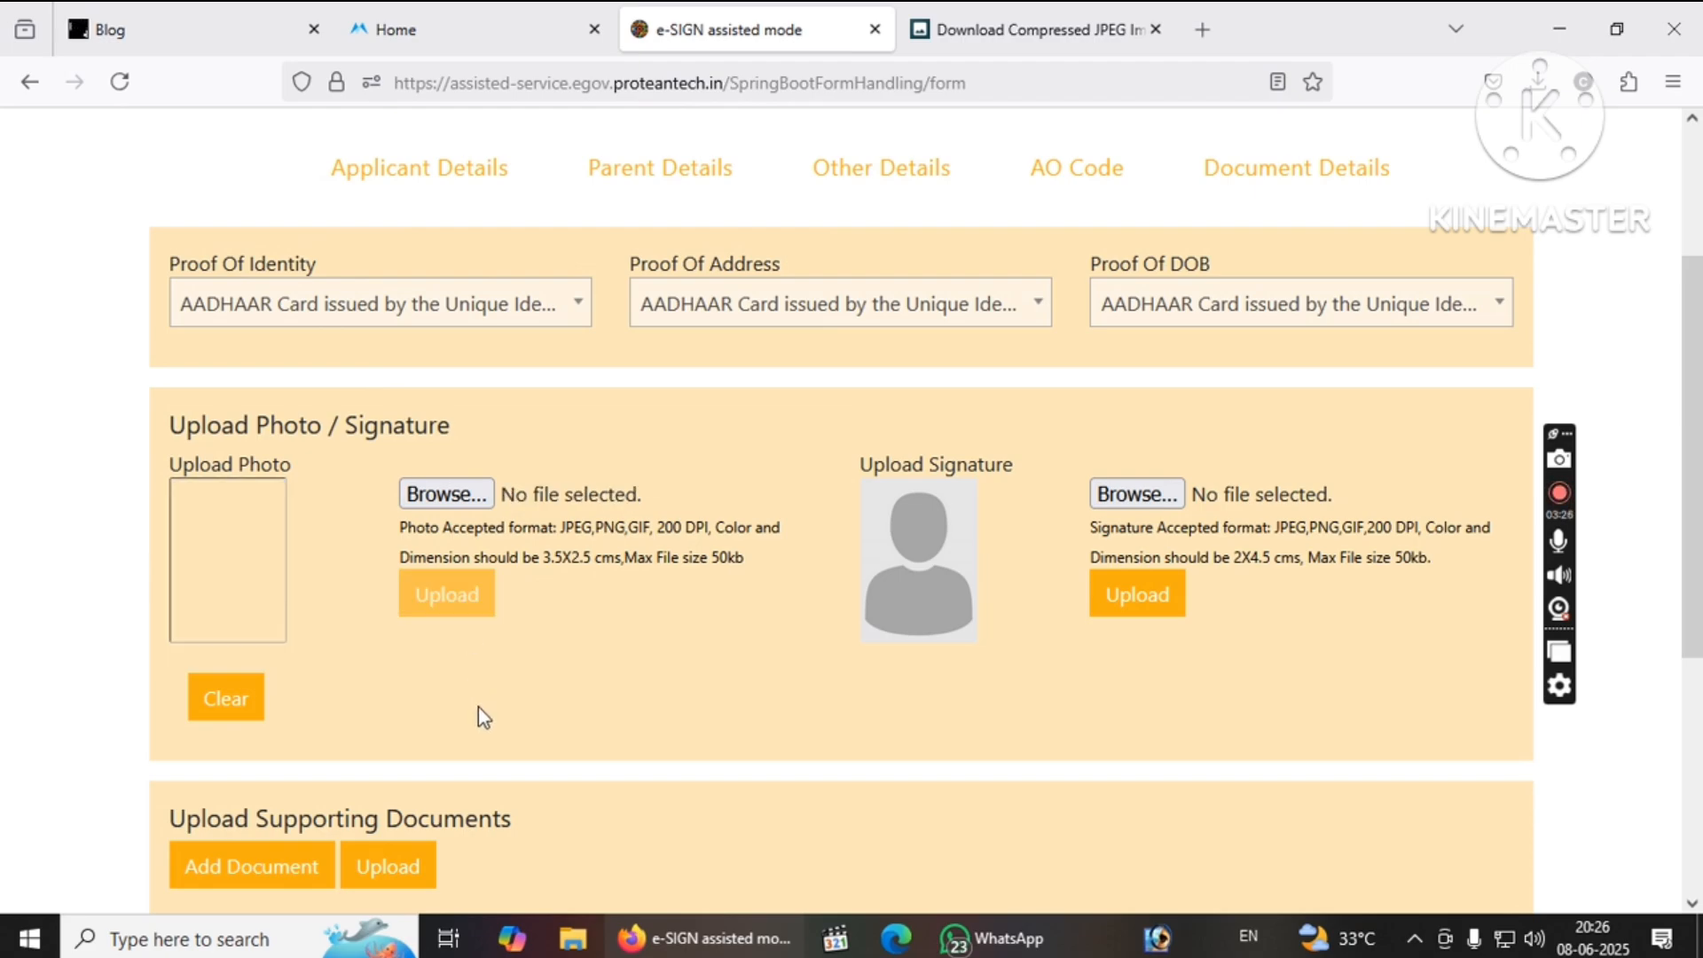
Replace the wrongly chosen file with the compressed photo and upload it.
left_click(462, 502)
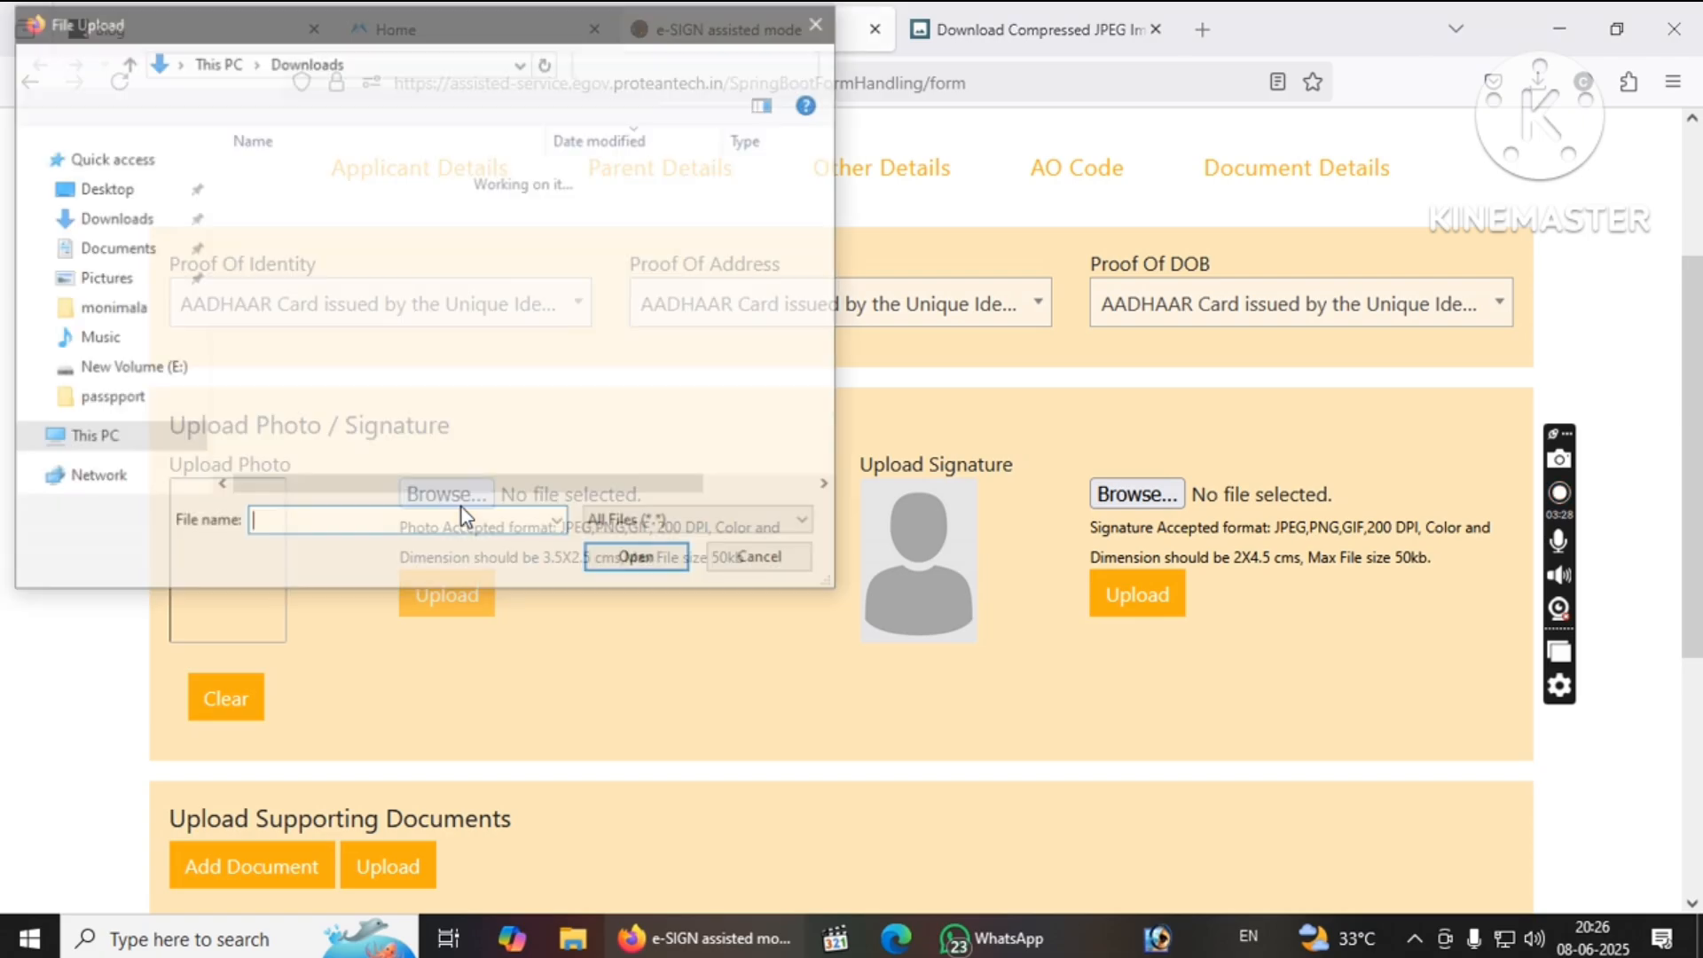
double_click(252, 212)
left_click_drag(467, 525, 465, 515)
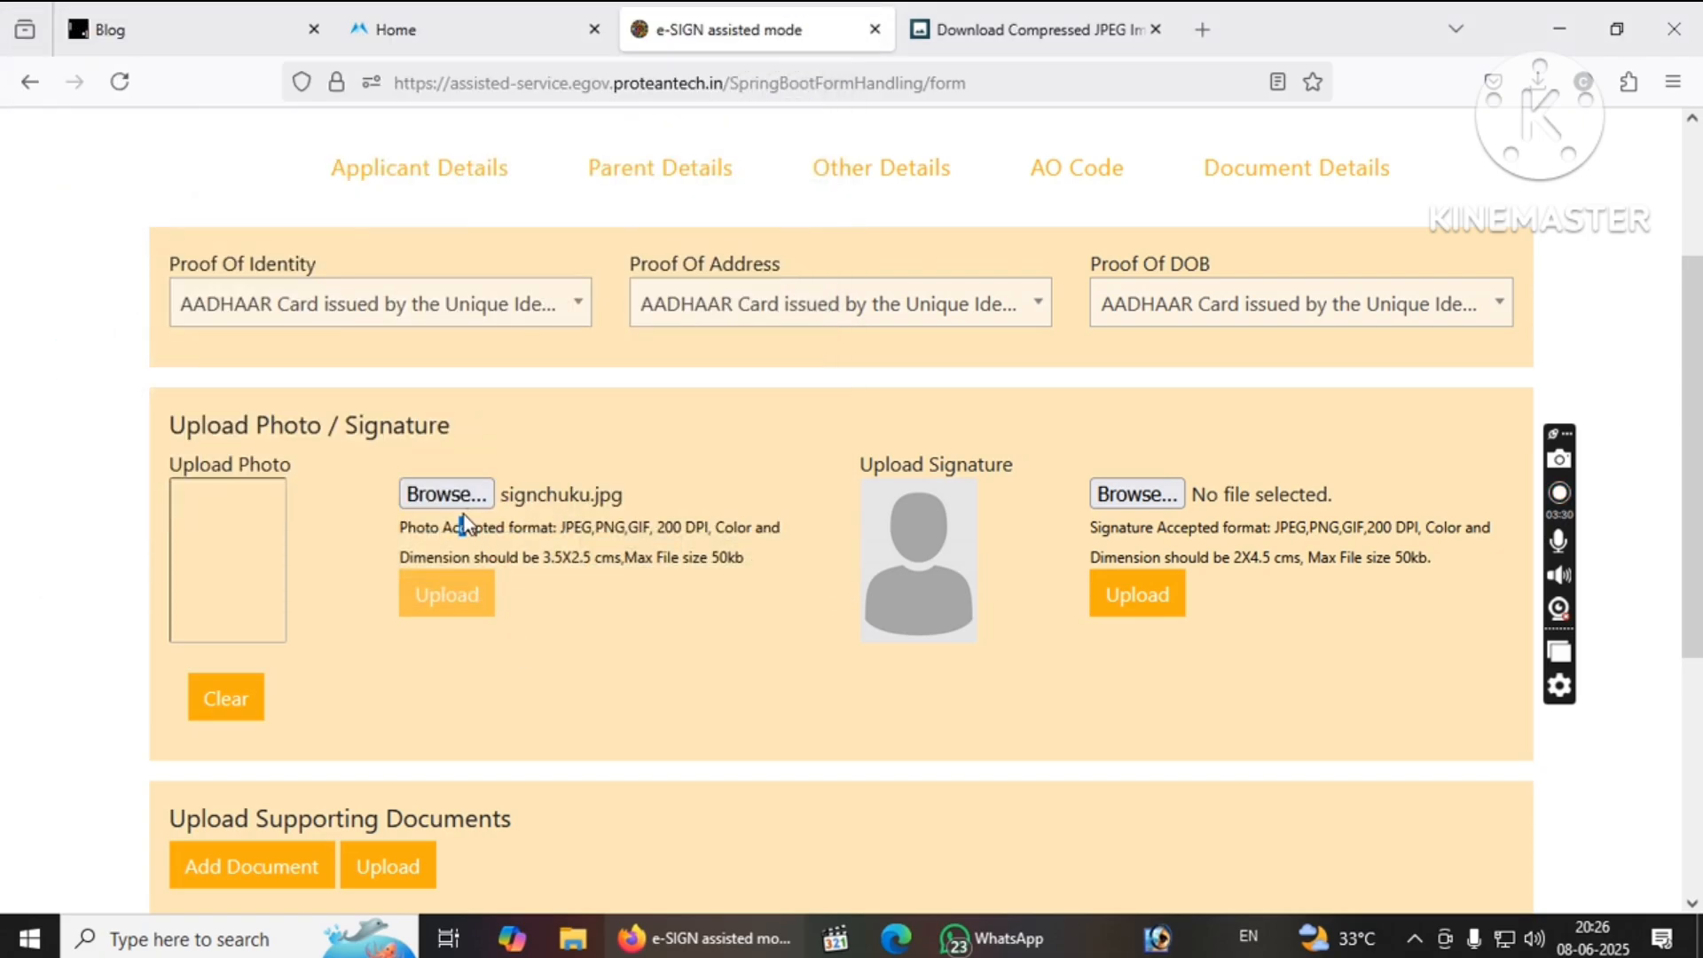
left_click(486, 504)
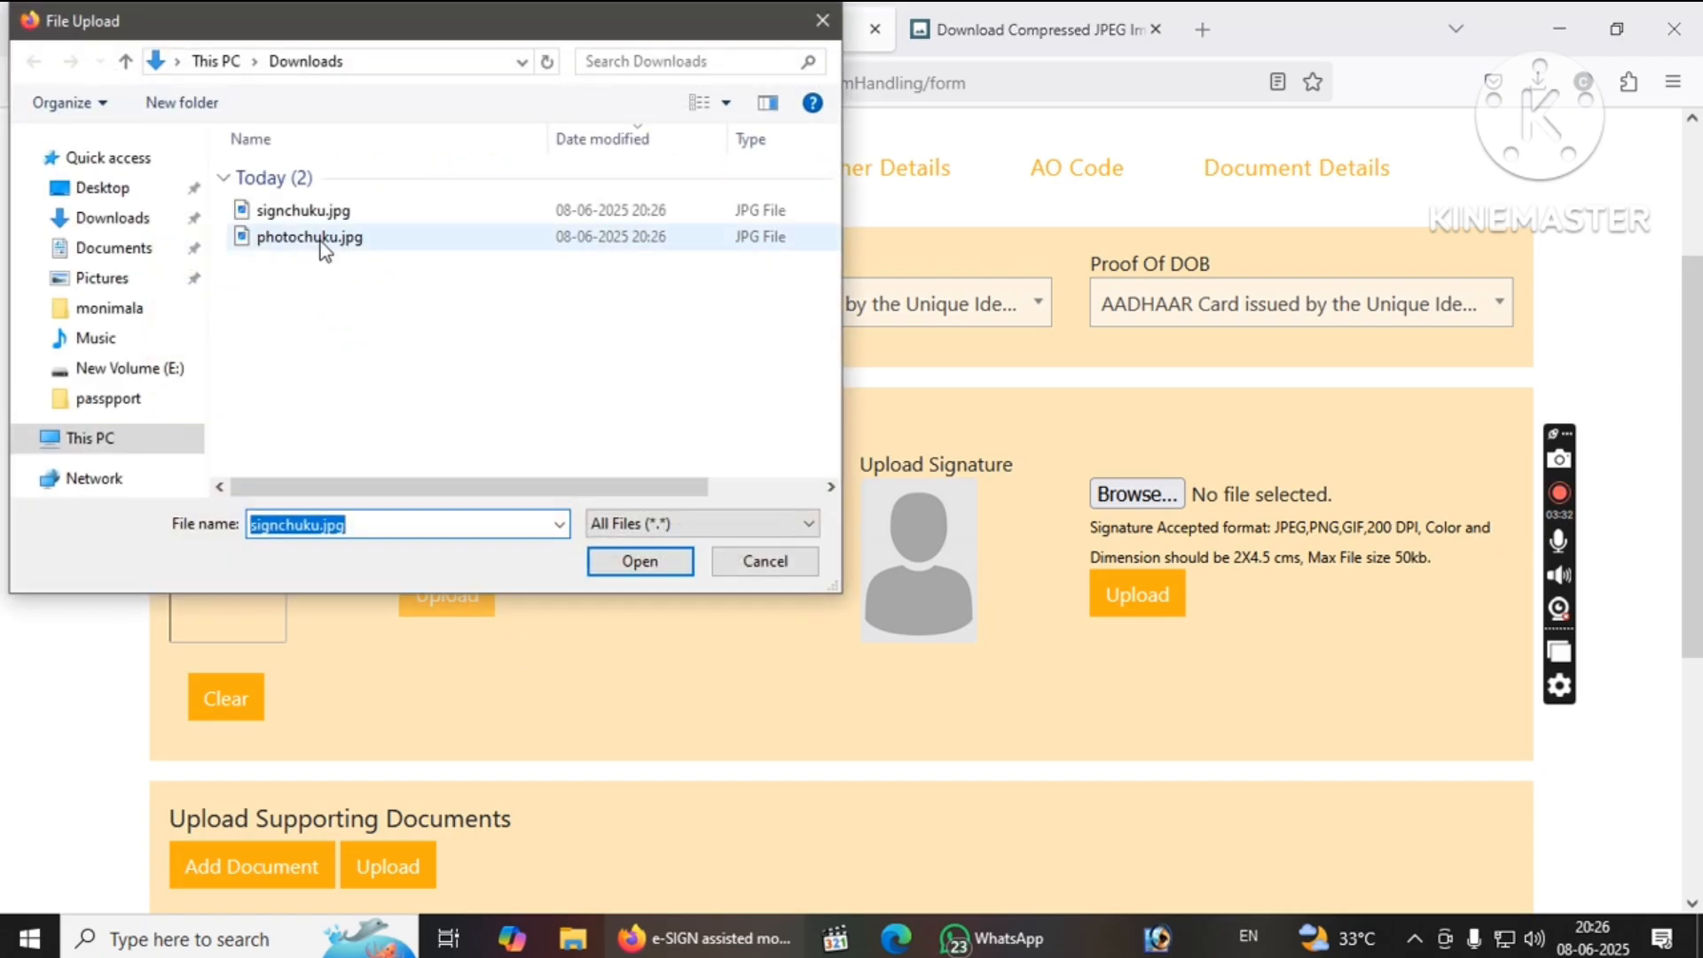
double_click(321, 238)
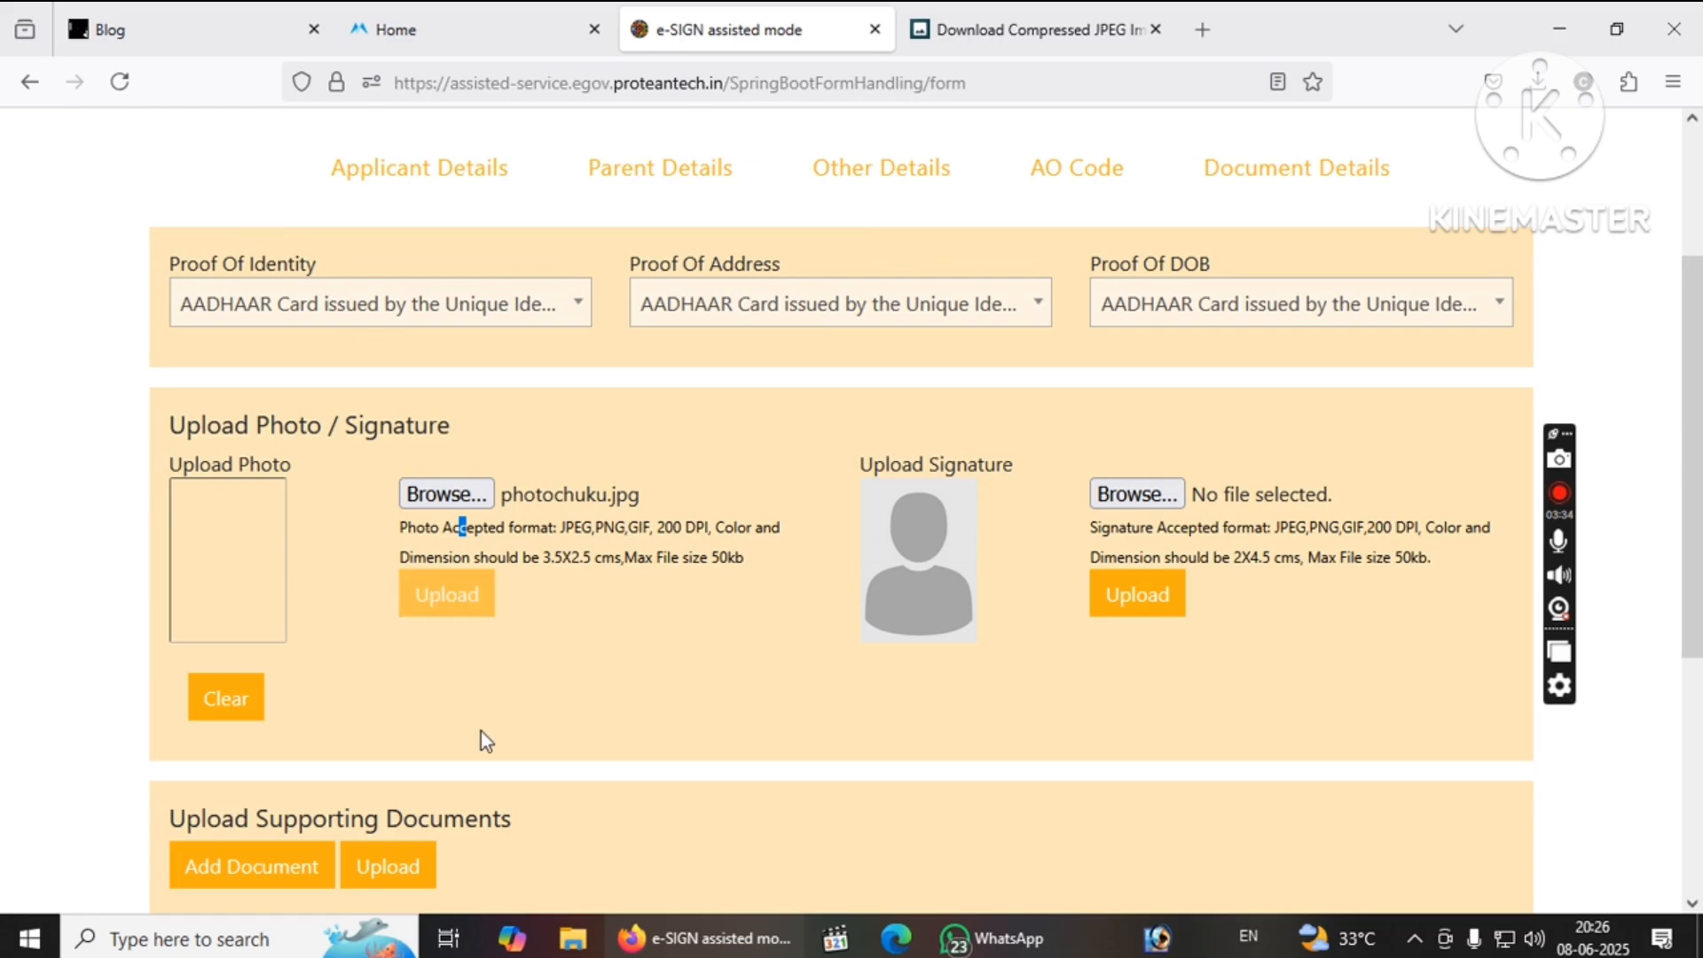
left_click(242, 698)
left_click(442, 493)
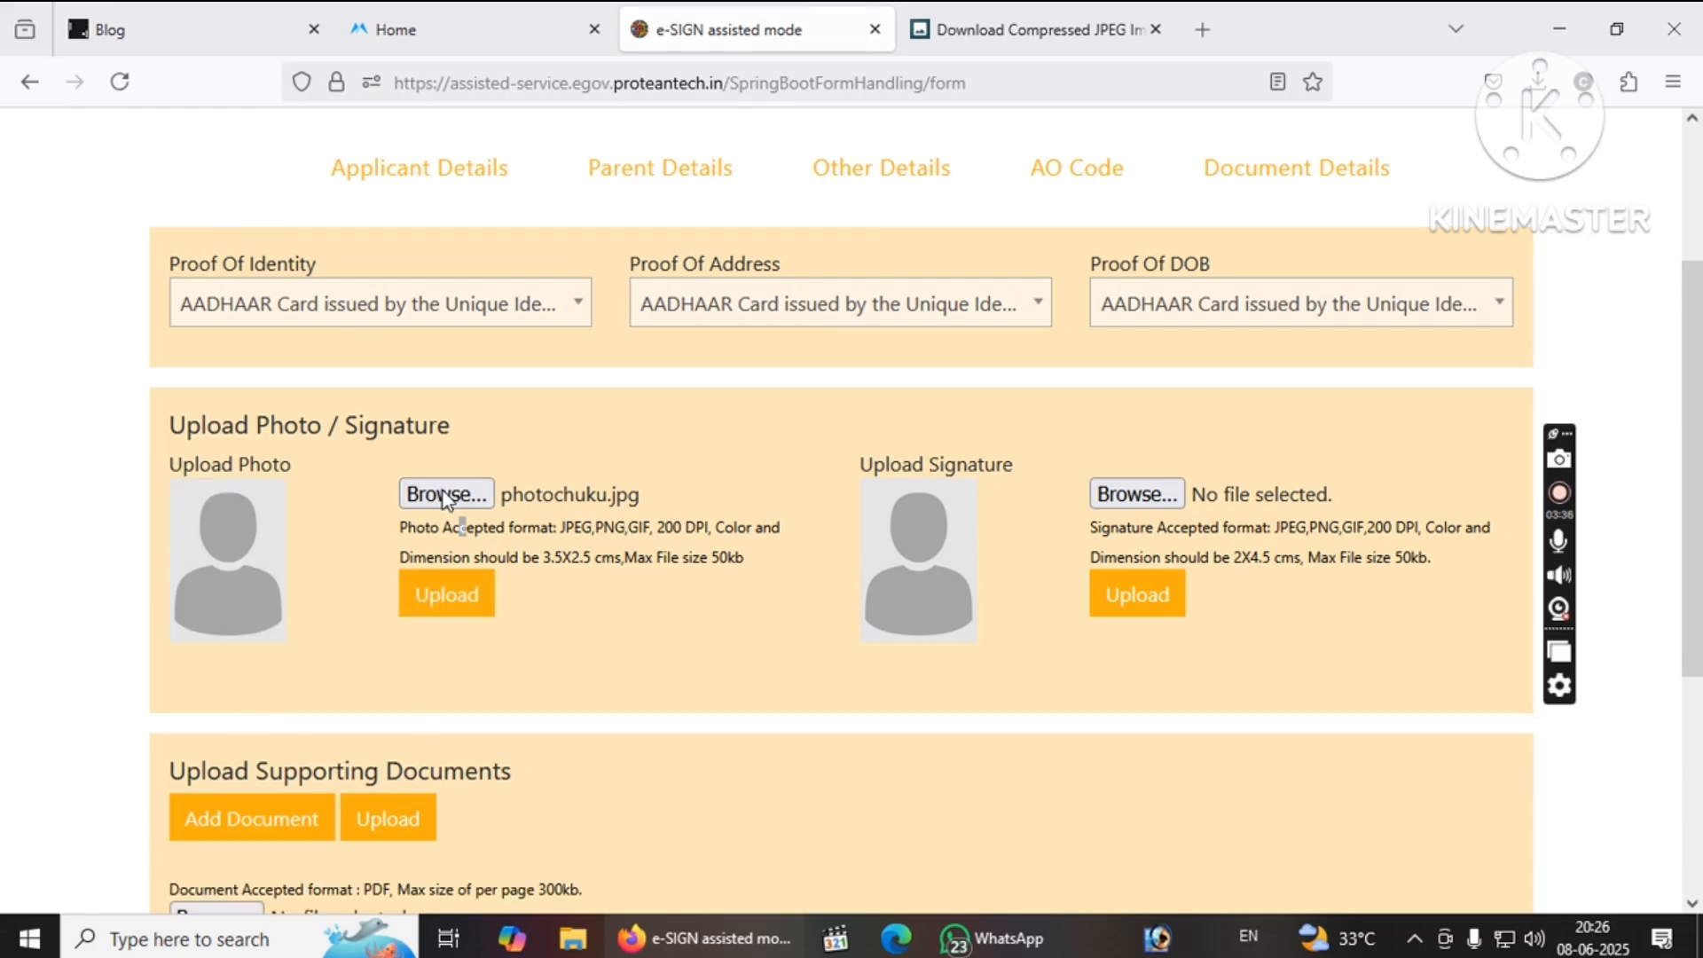
double_click(318, 236)
left_click(446, 592)
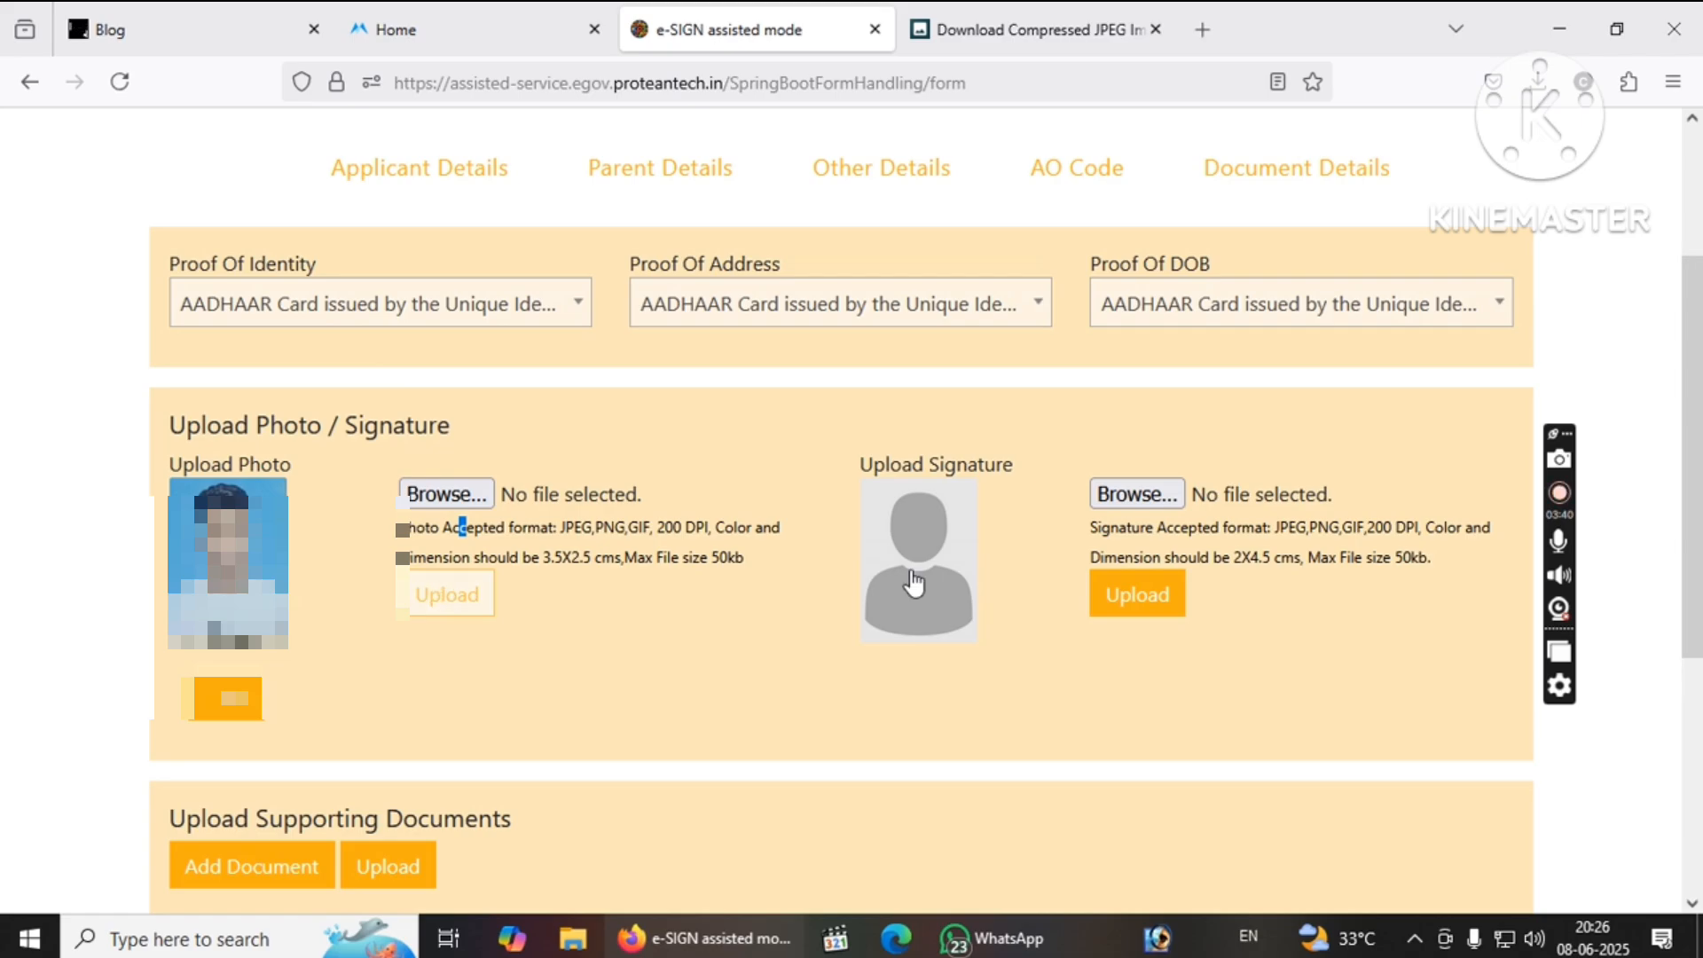
Upload the compressed signature image so its preview appears.
left_click(1136, 494)
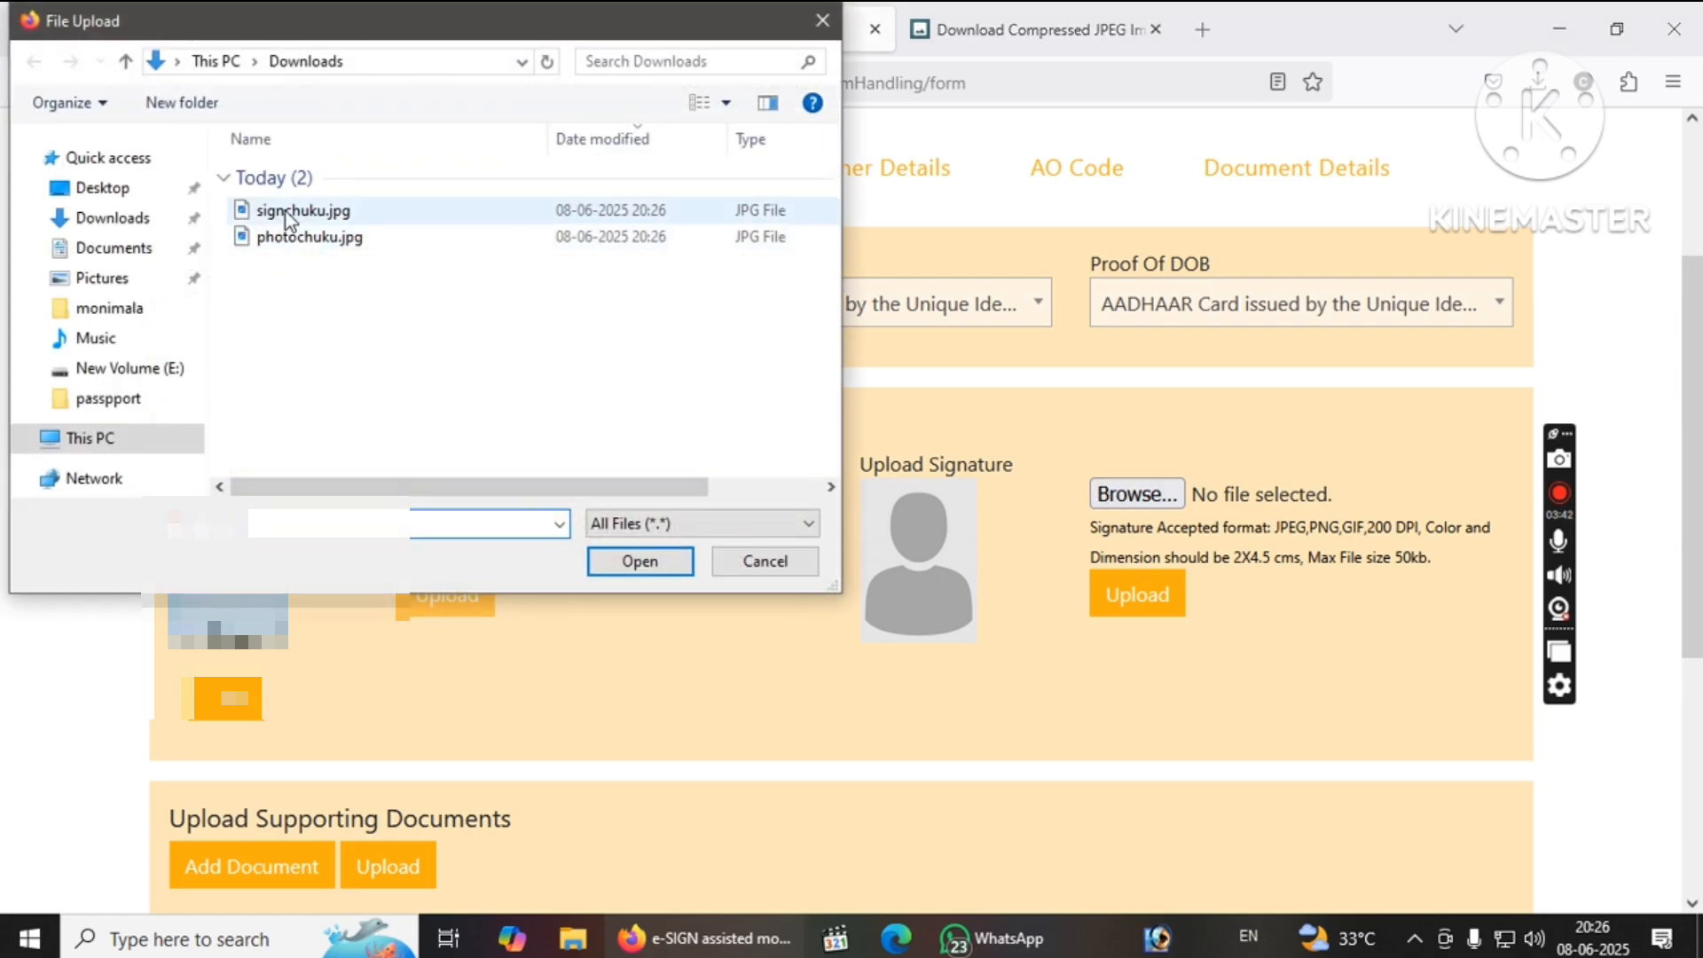
double_click(285, 211)
left_click(1109, 601)
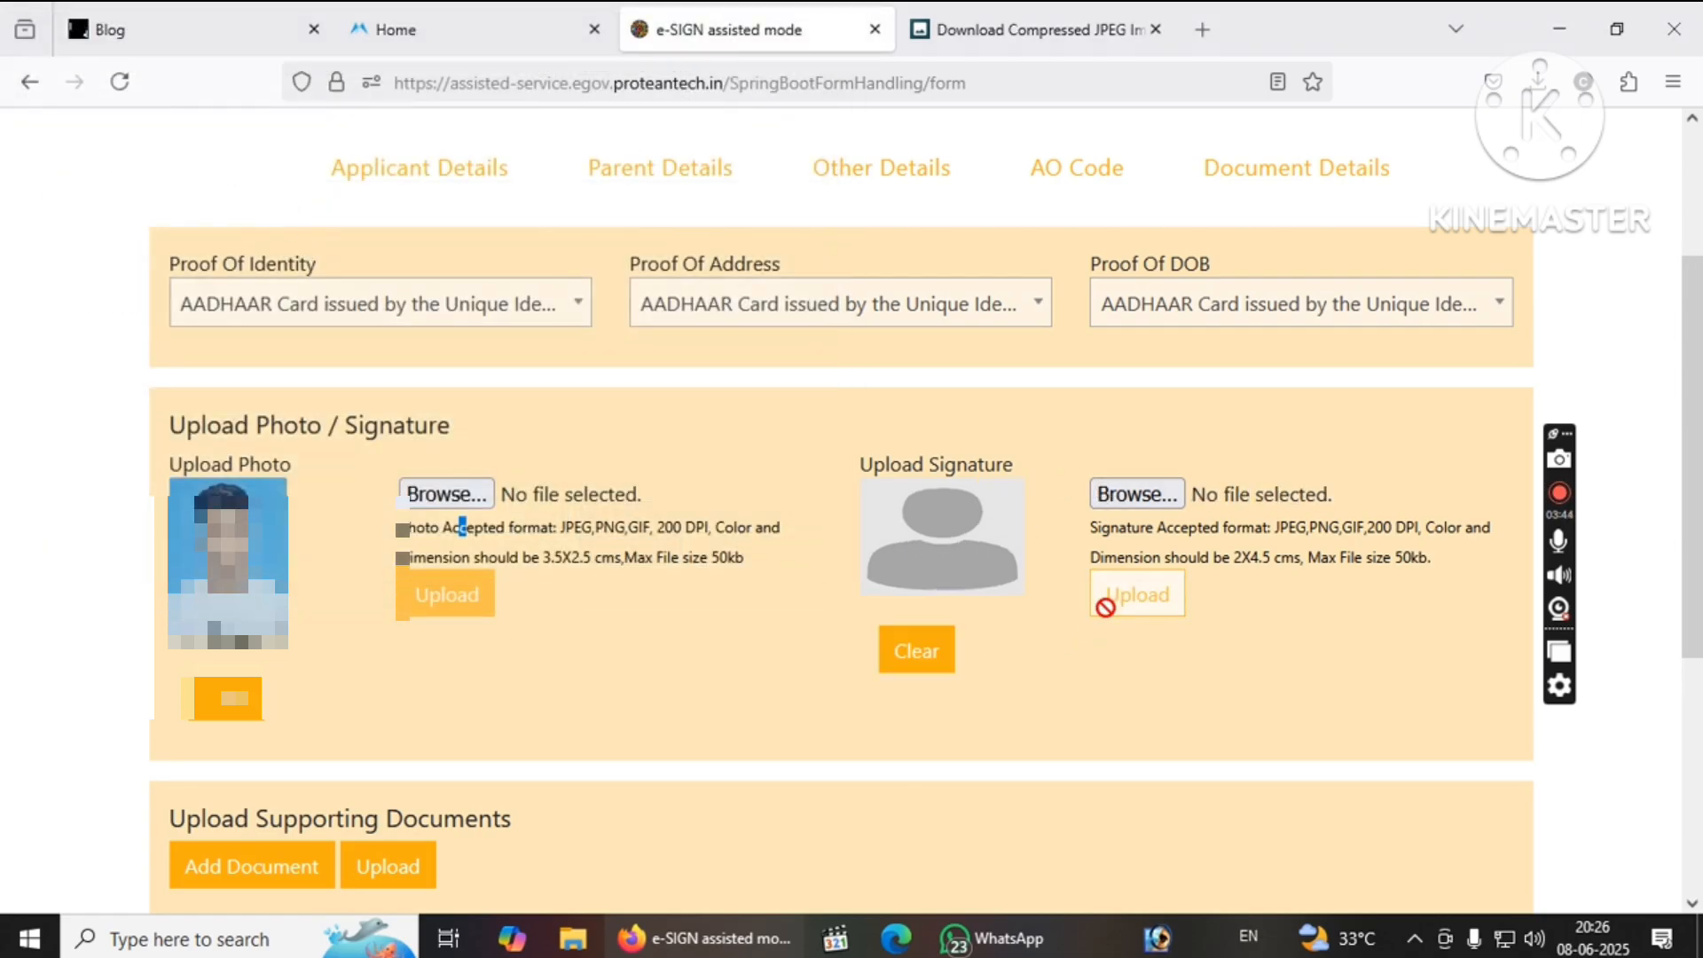
scroll(1197, 612, "down", 4)
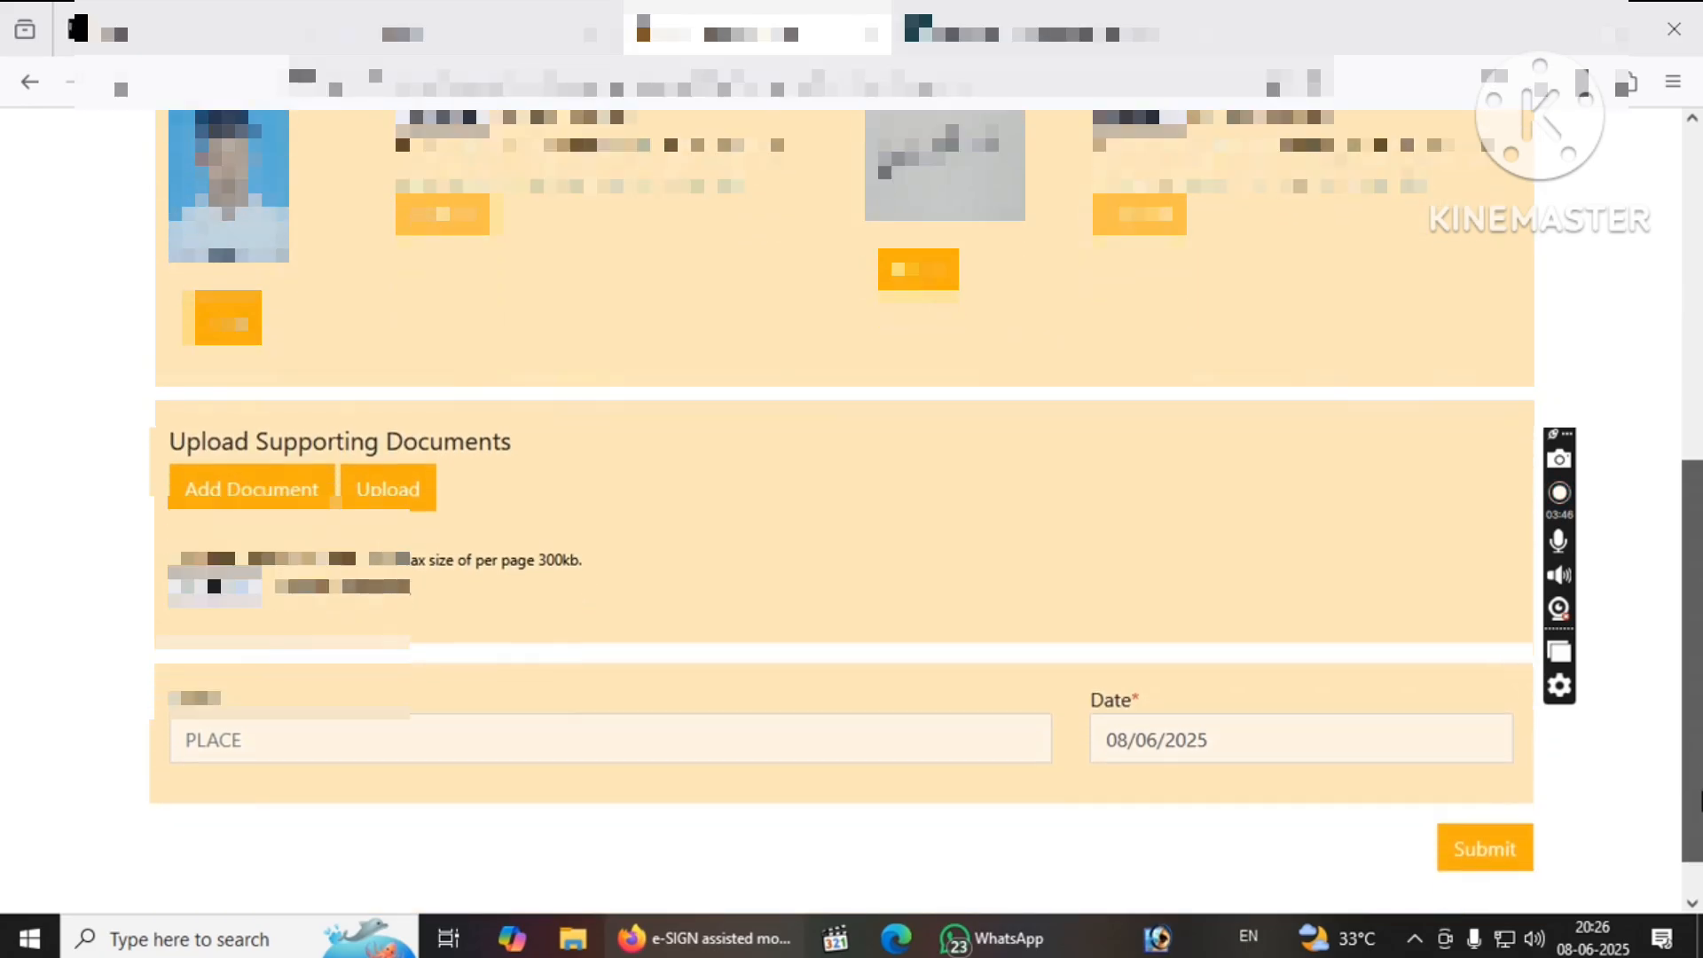
Upload the Aadhaar PDF as the supporting document and start typing the place of application.
scroll(817, 692, "down", 1)
left_click(247, 540)
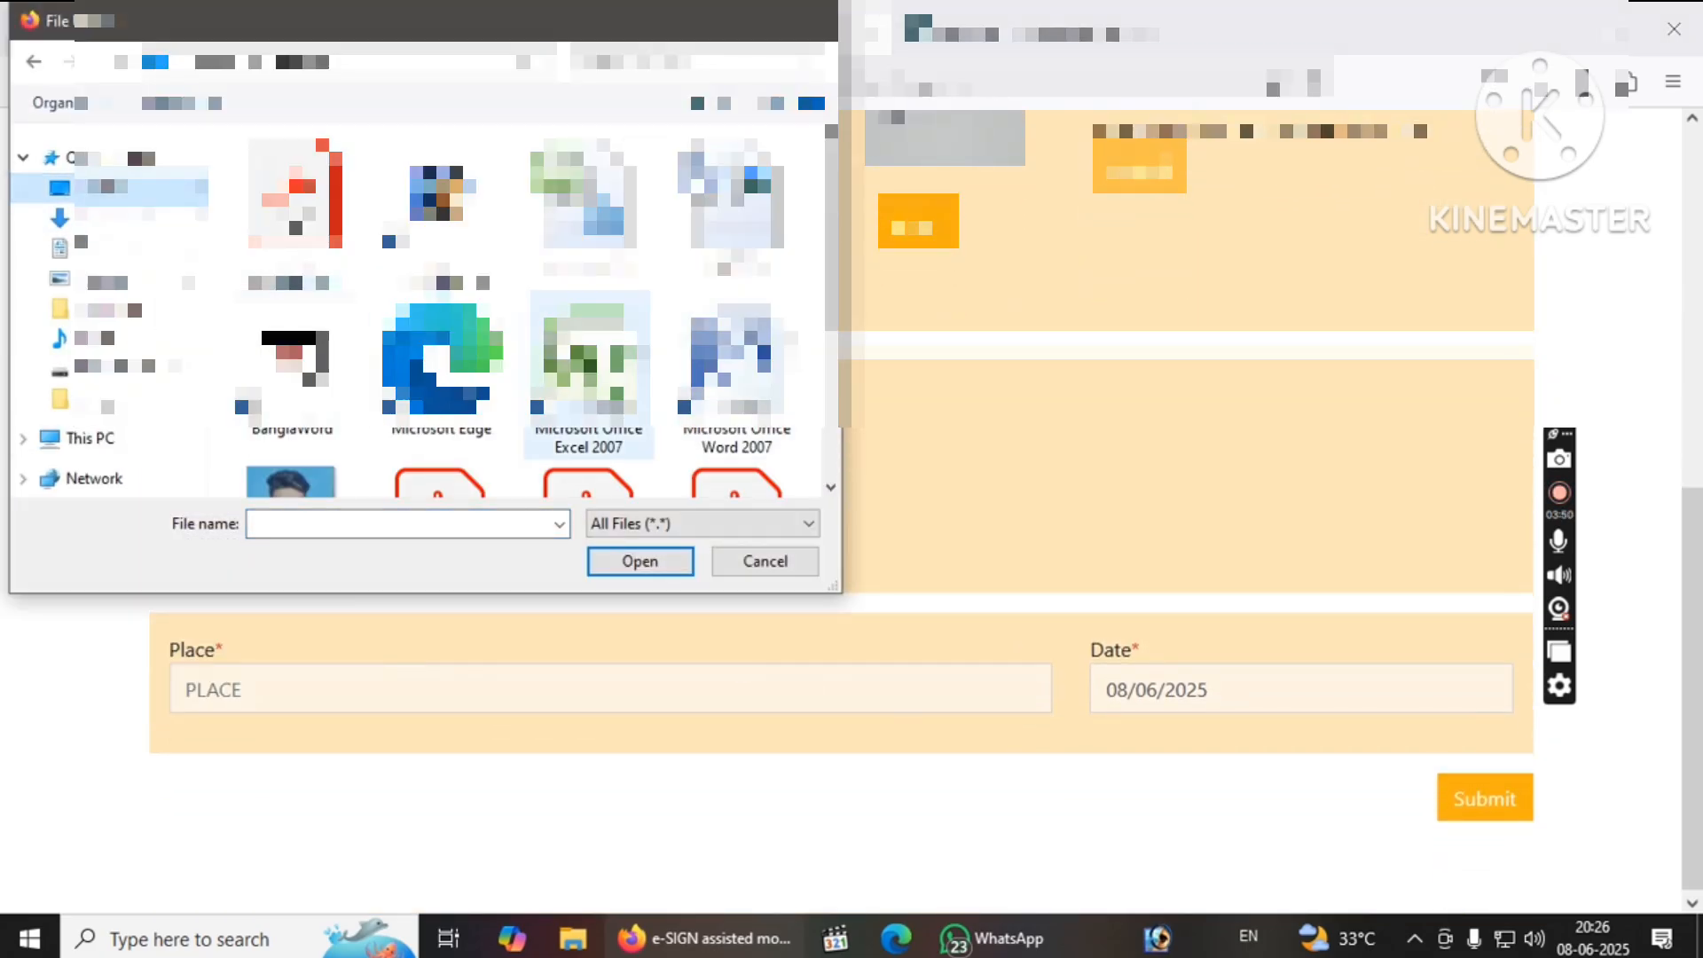
double_click(295, 195)
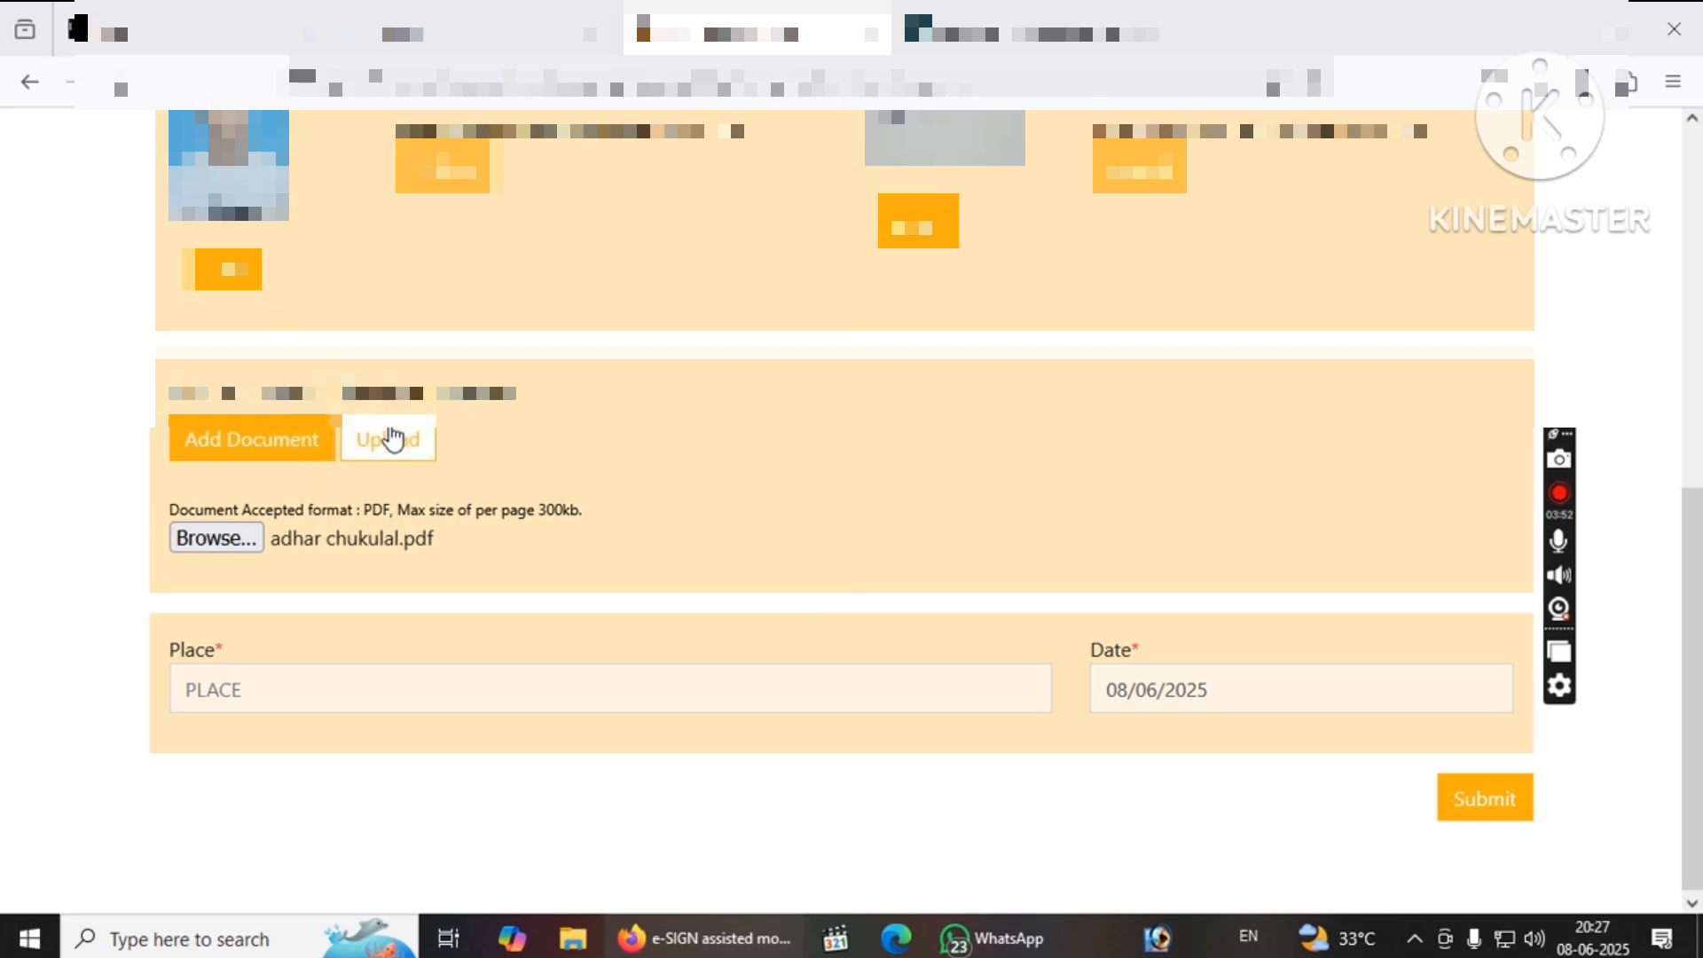
left_click(390, 429)
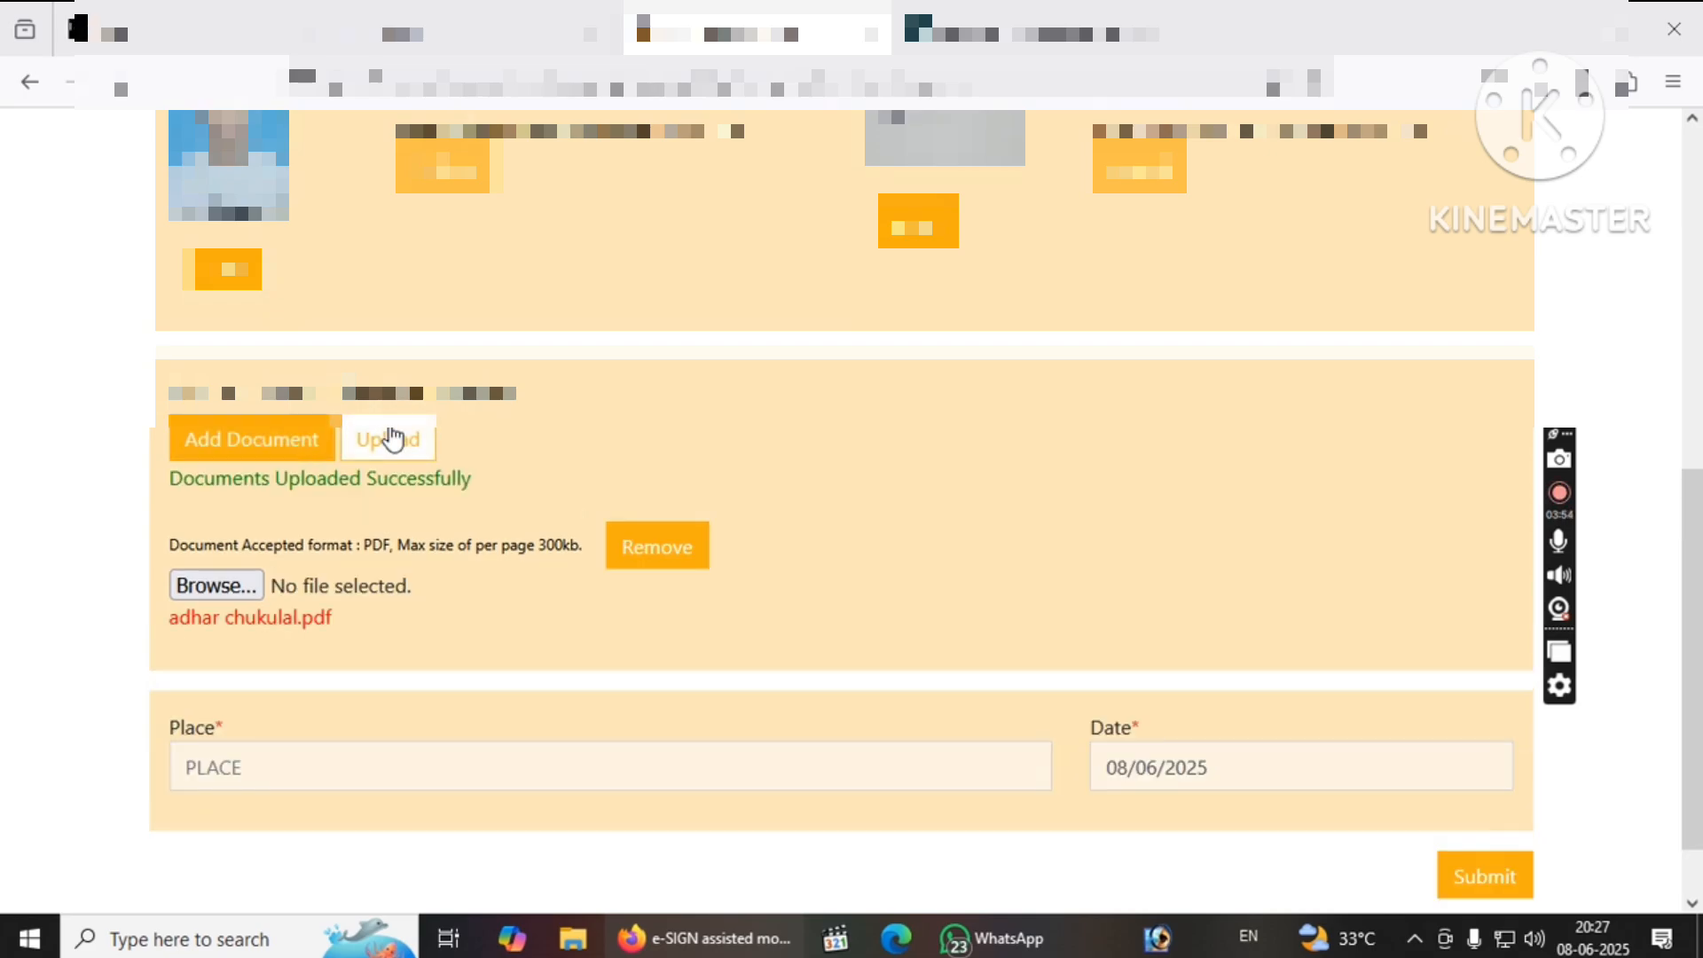
left_click(439, 747)
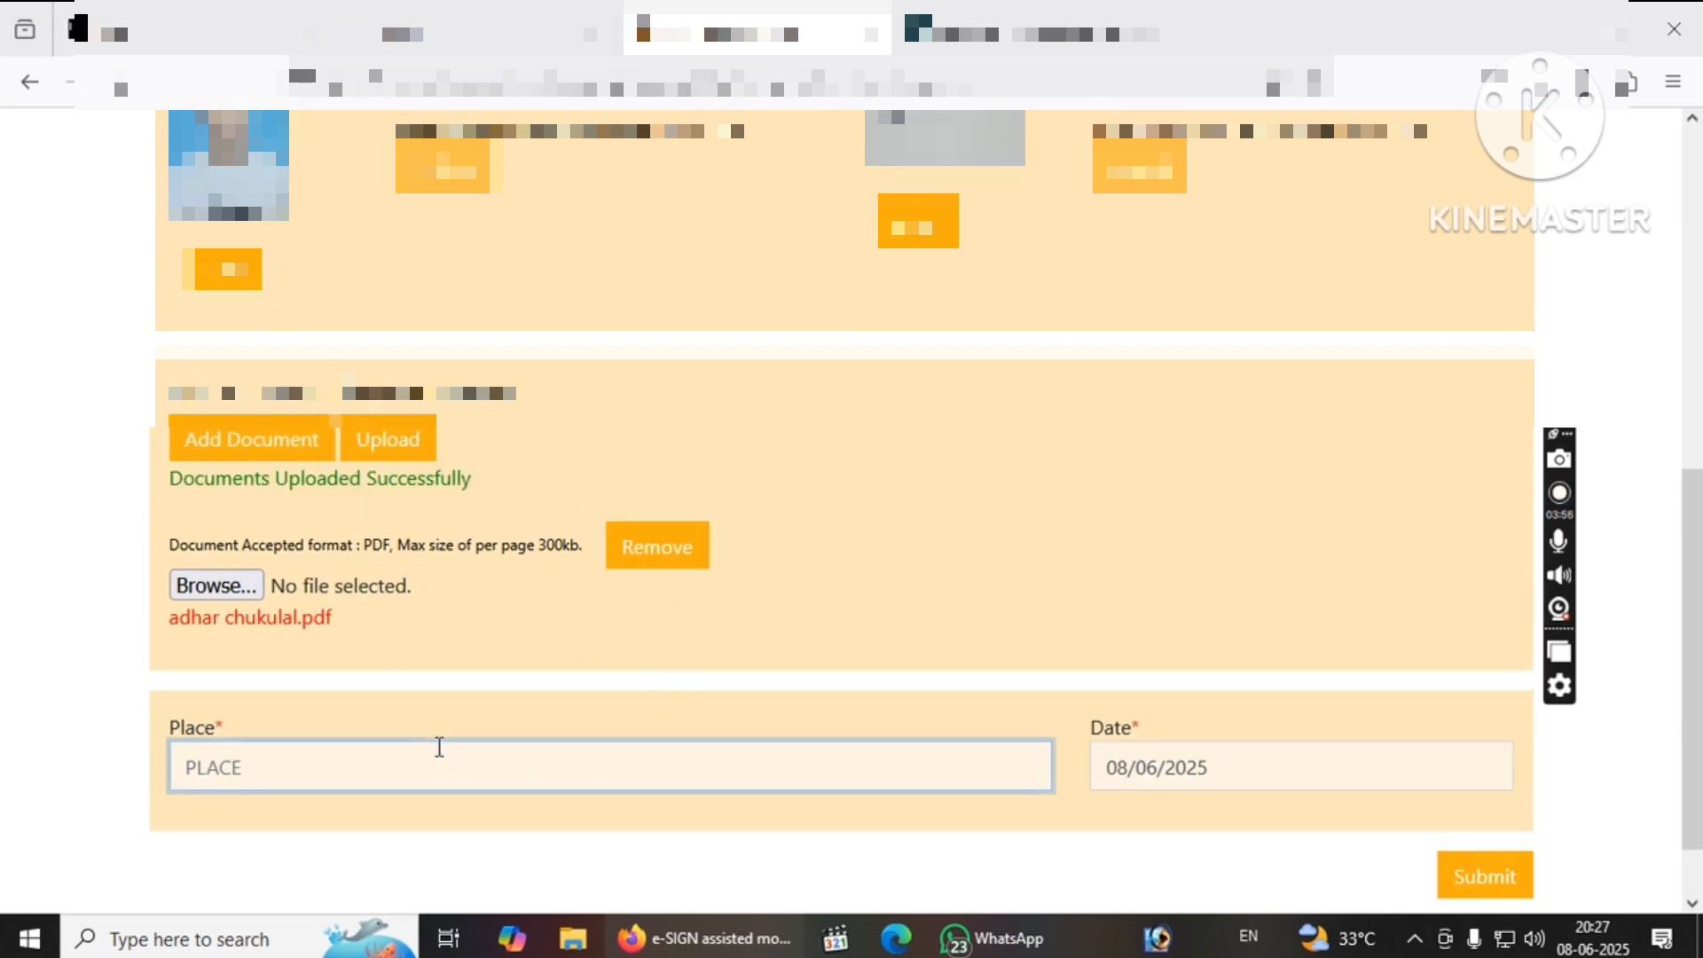
type("AMLAT")
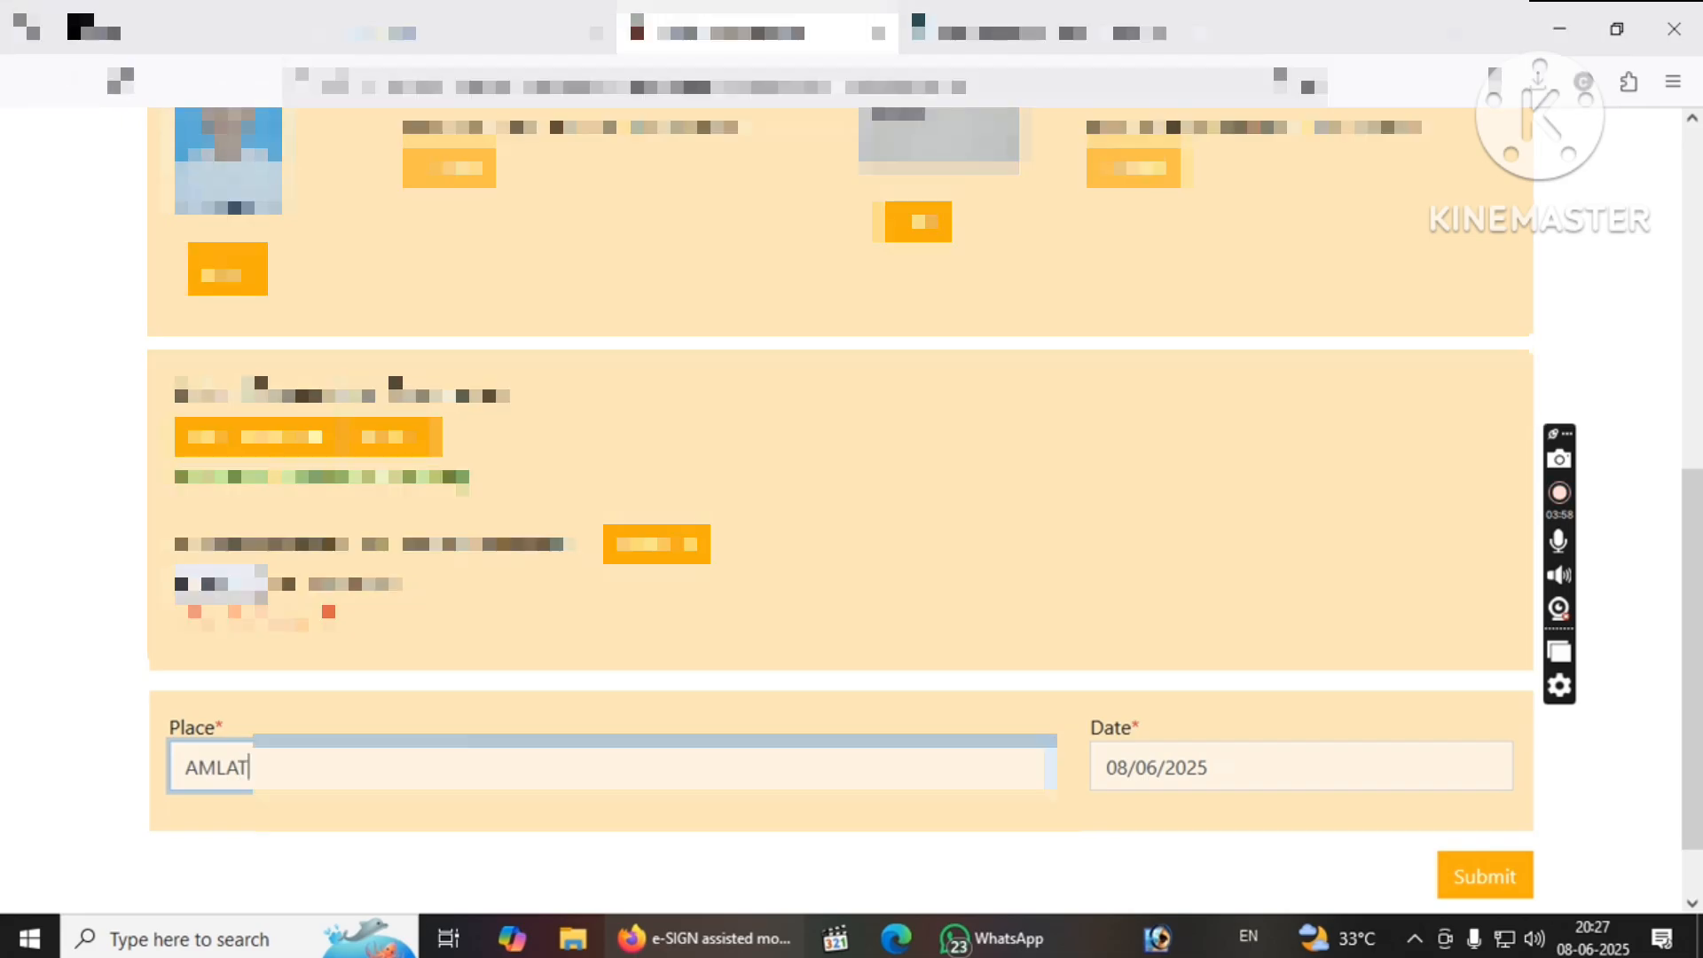
type("O")
Submit the Form 49A application, review it to the bottom, and confirm it for e-Sign.
left_click(1449, 873)
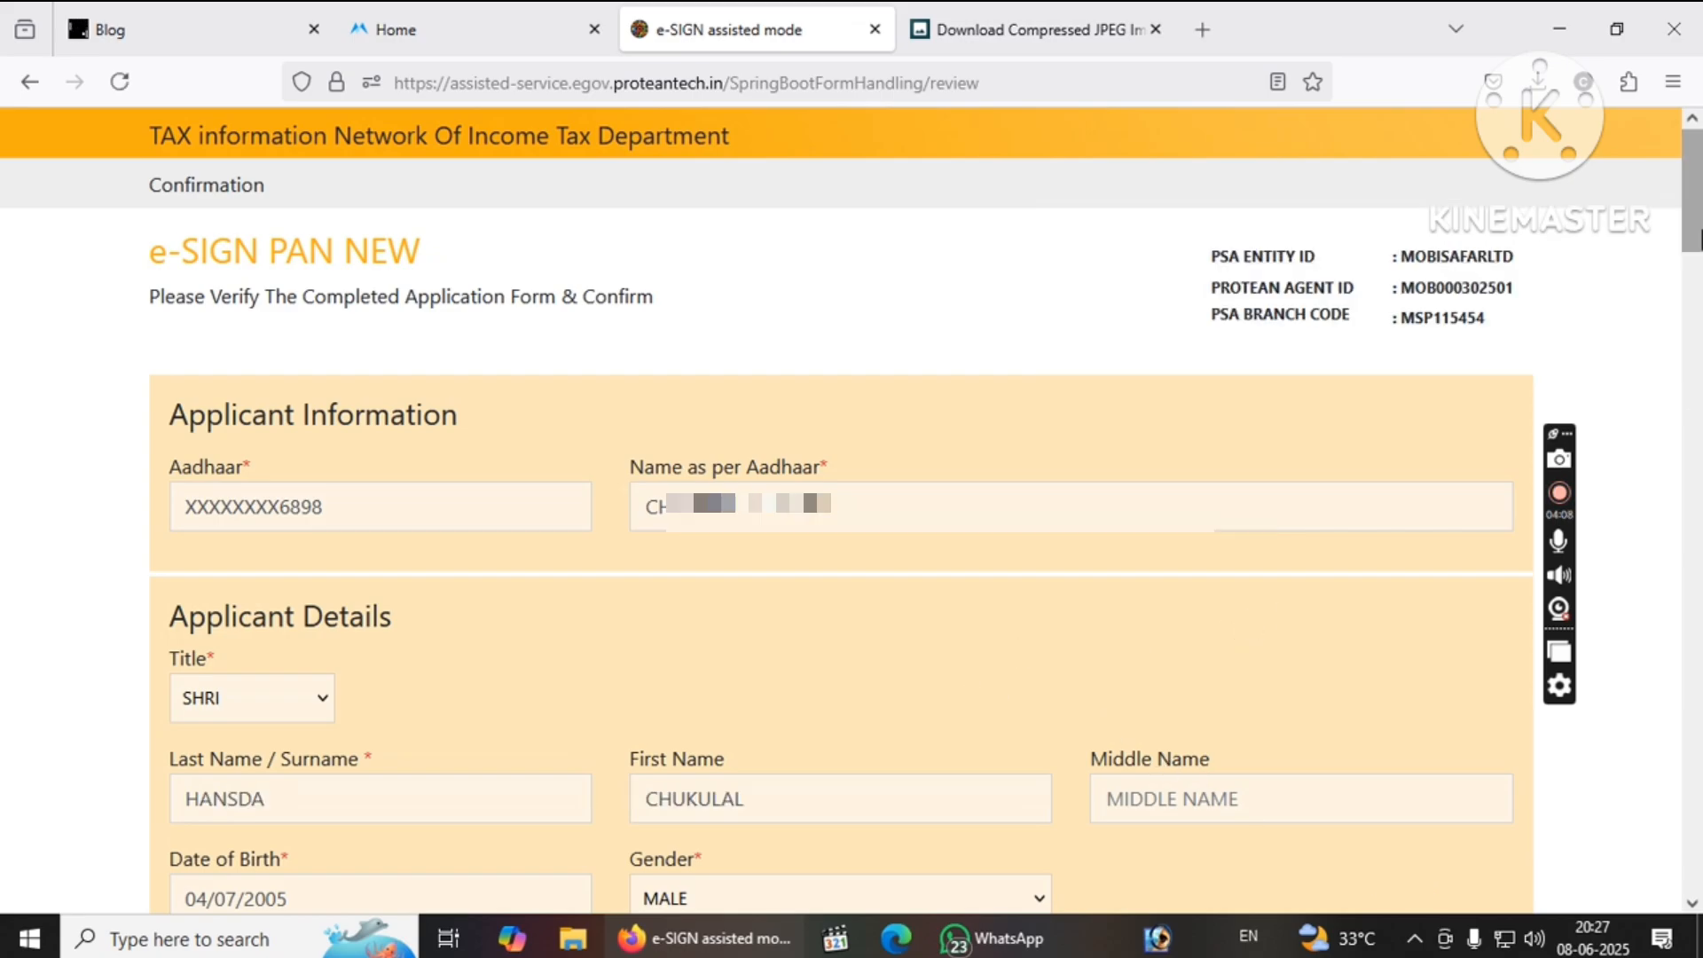
left_click_drag(1698, 238, 1699, 883)
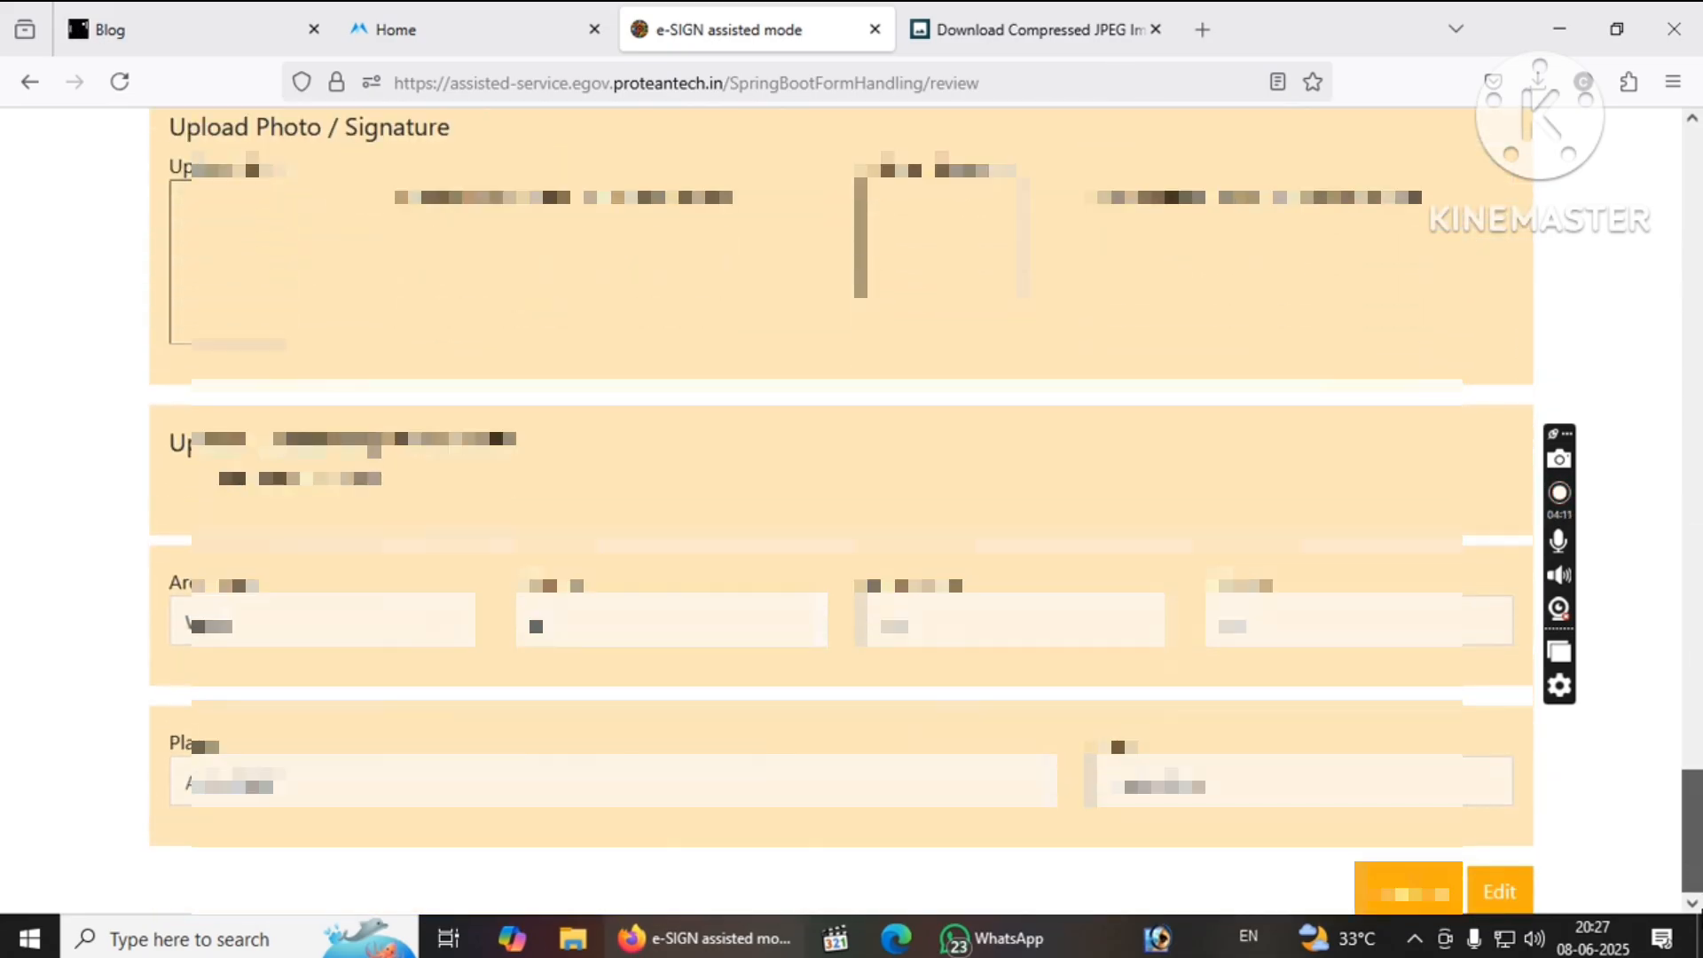
left_click(1423, 903)
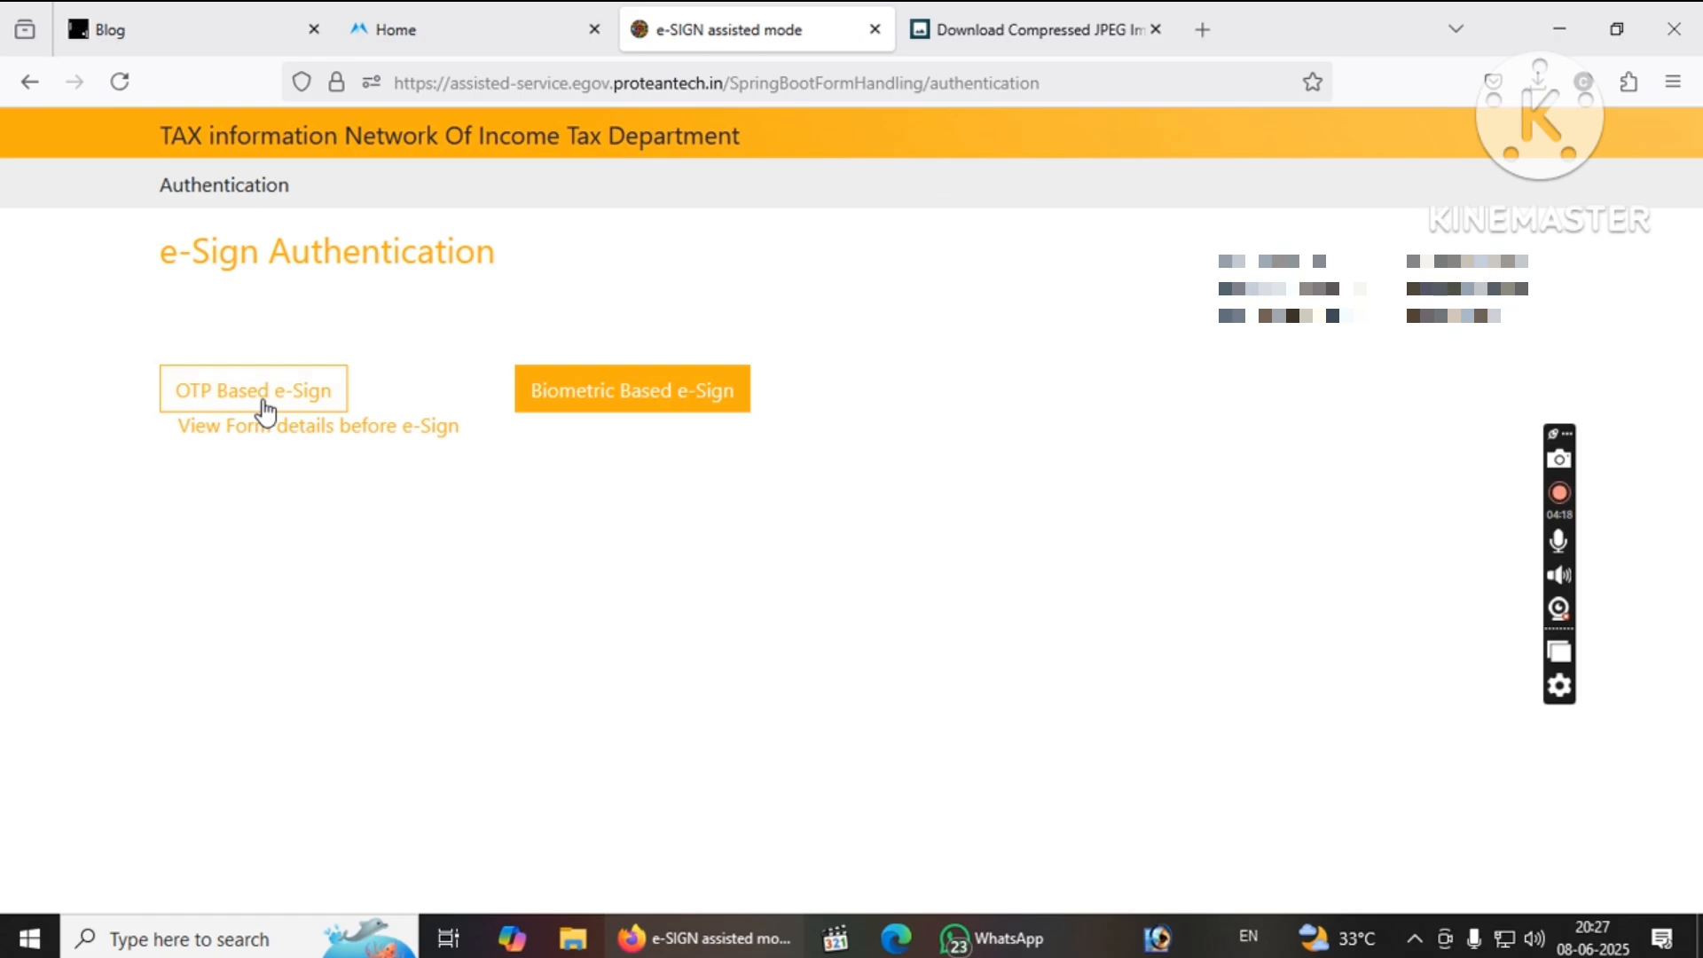
Choose OTP-based e-Sign, enter the applicant's Aadhaar number, accept the authorization, and request the OTP.
left_click(263, 394)
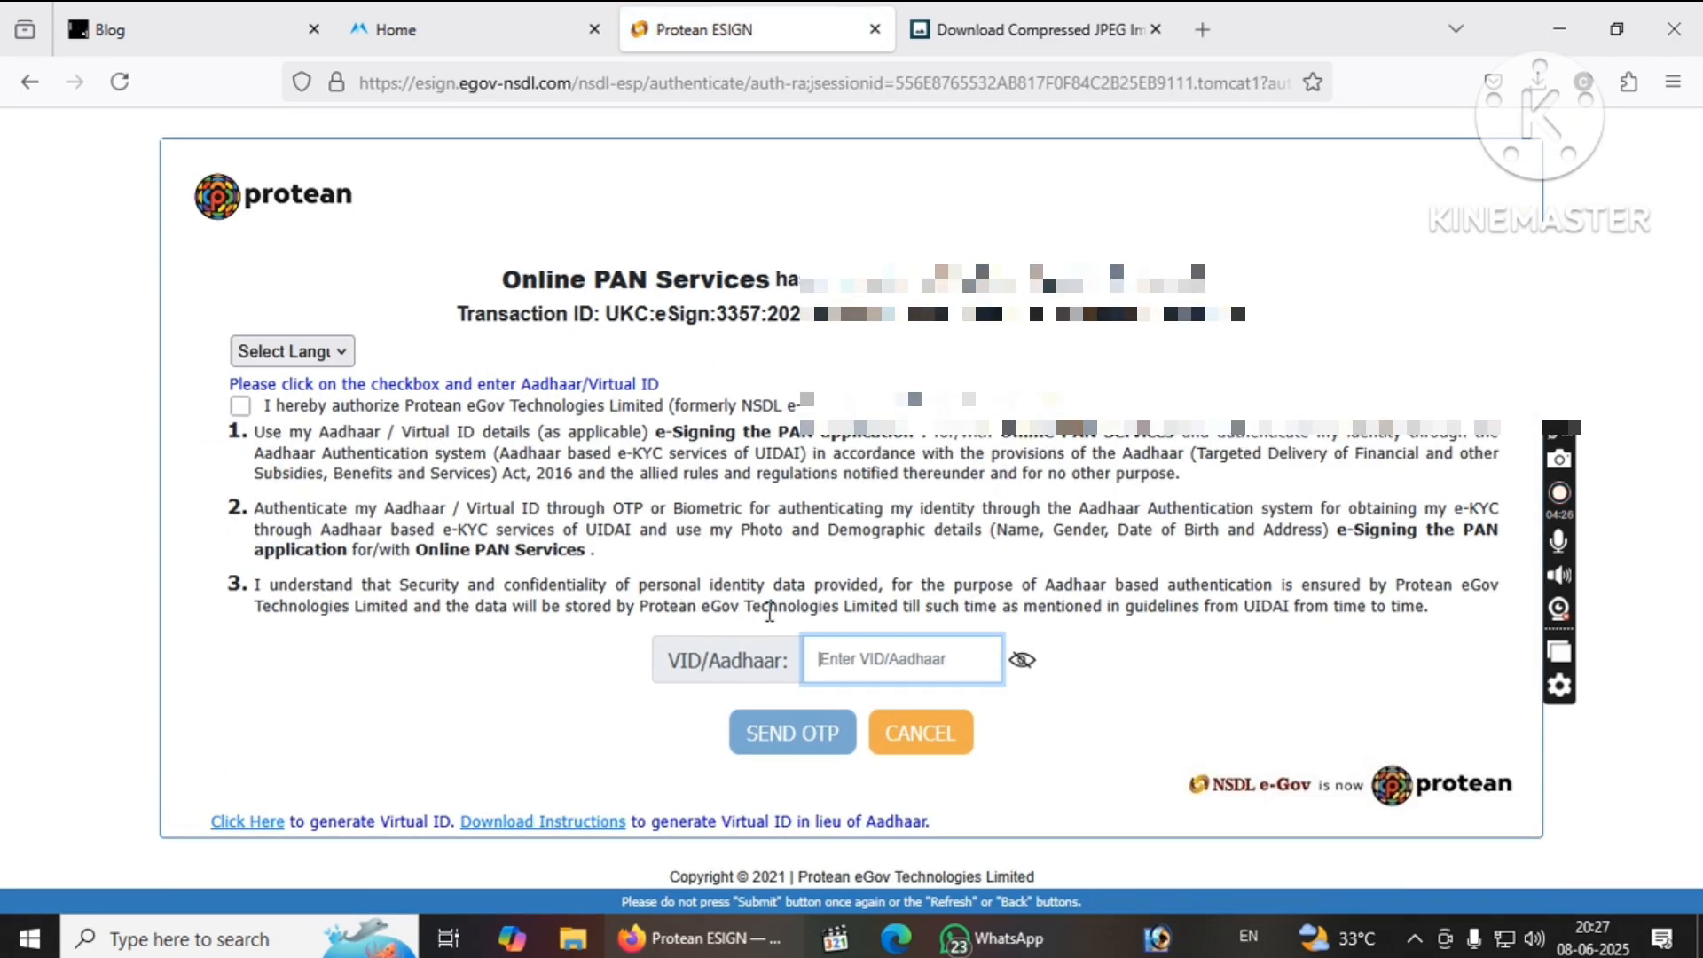
type("1234")
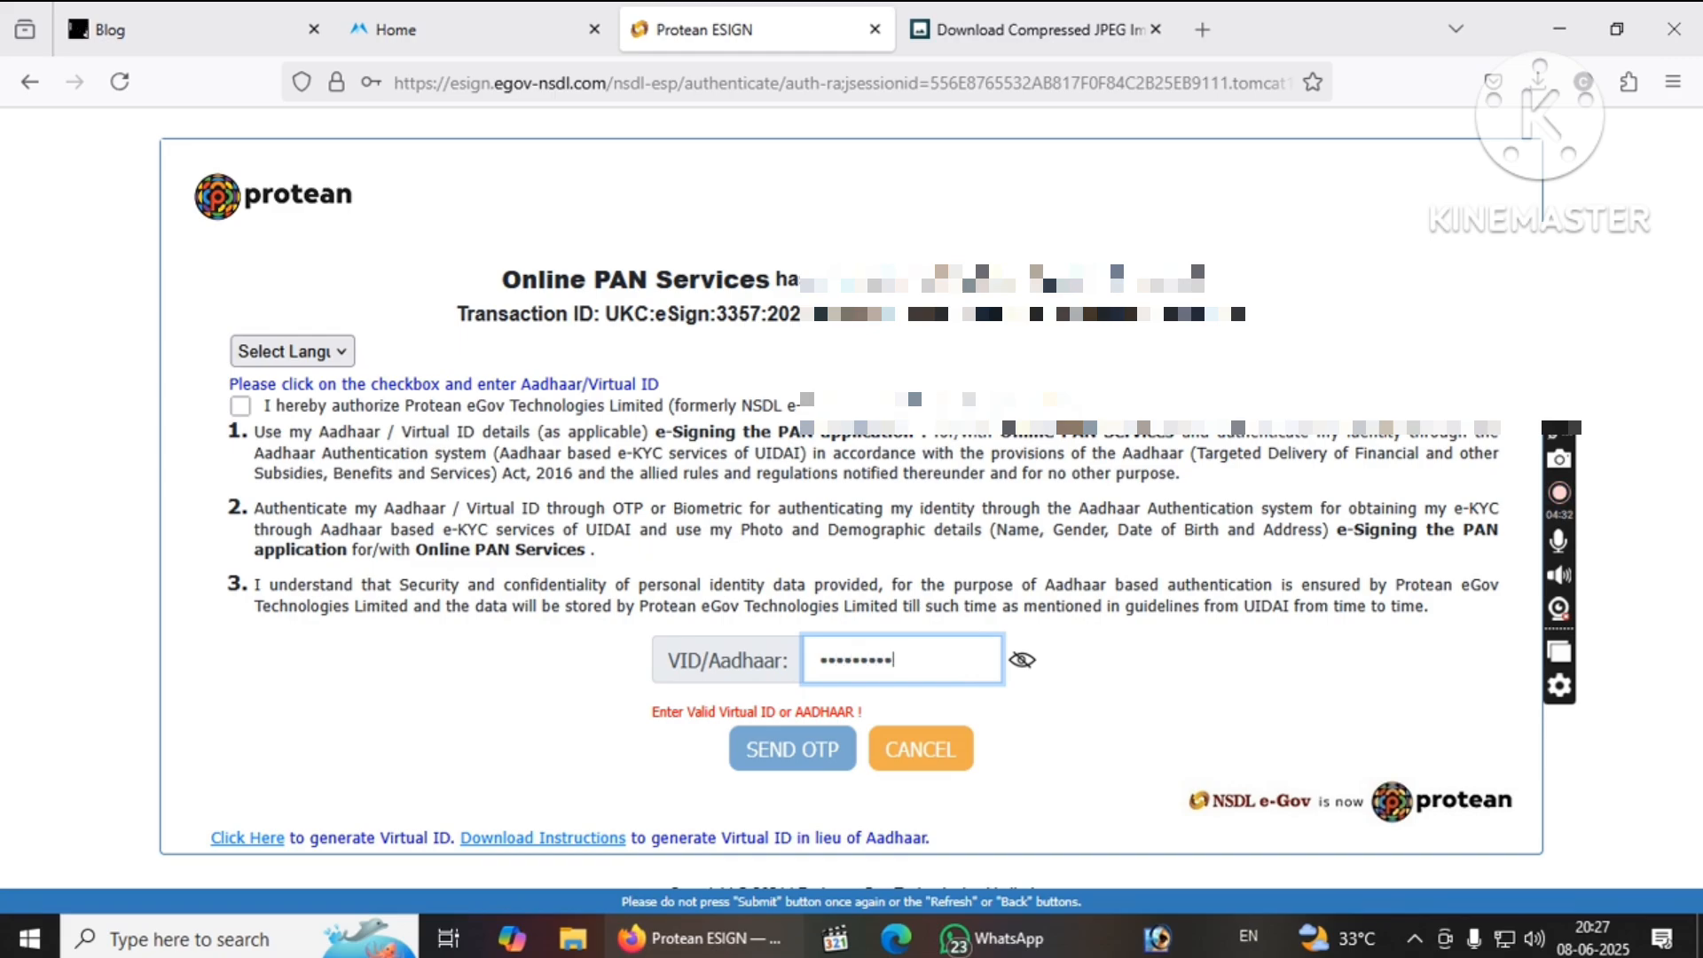
type("1")
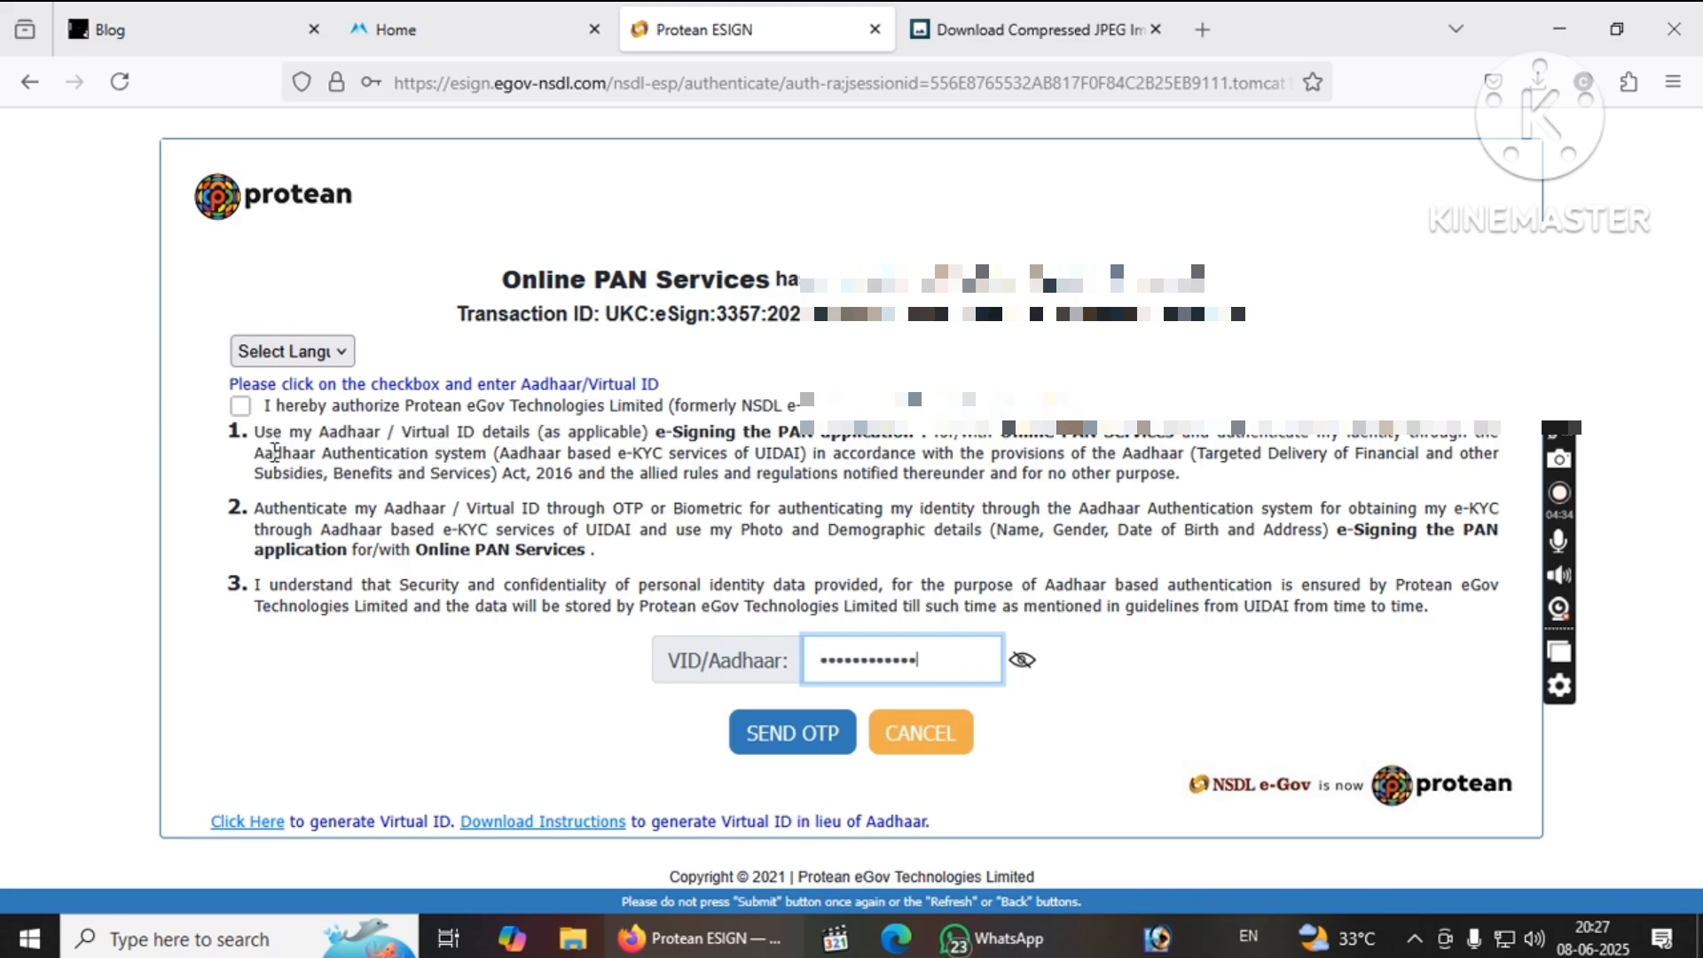
left_click(240, 407)
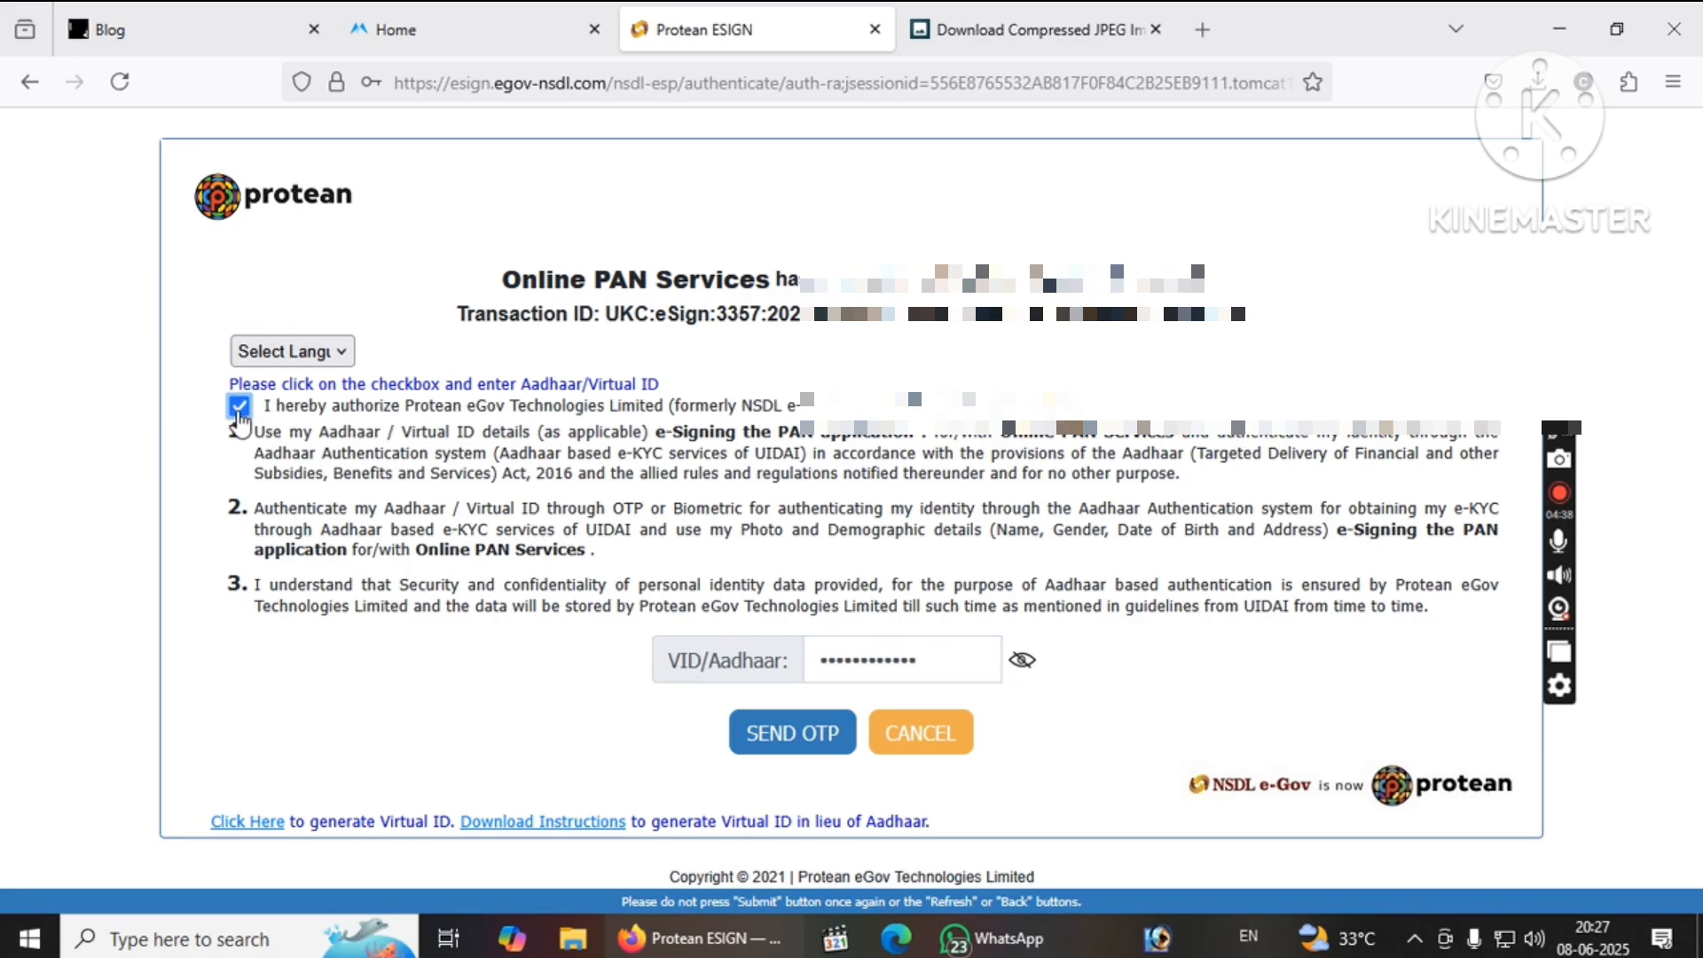
left_click(770, 744)
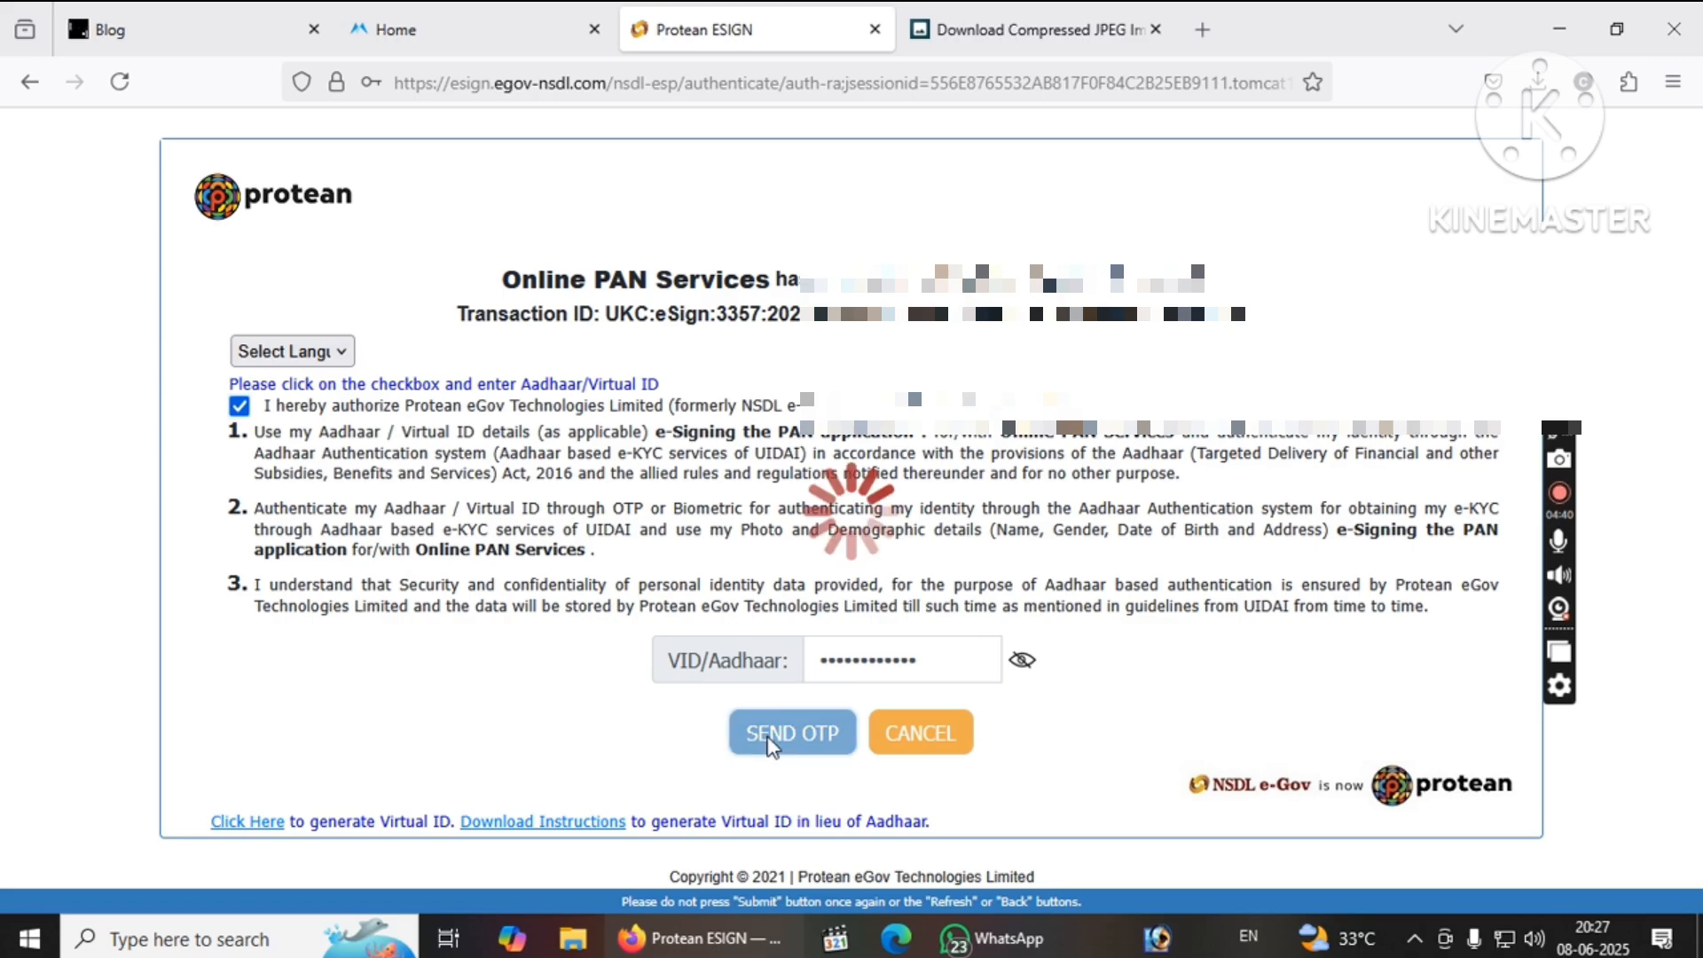